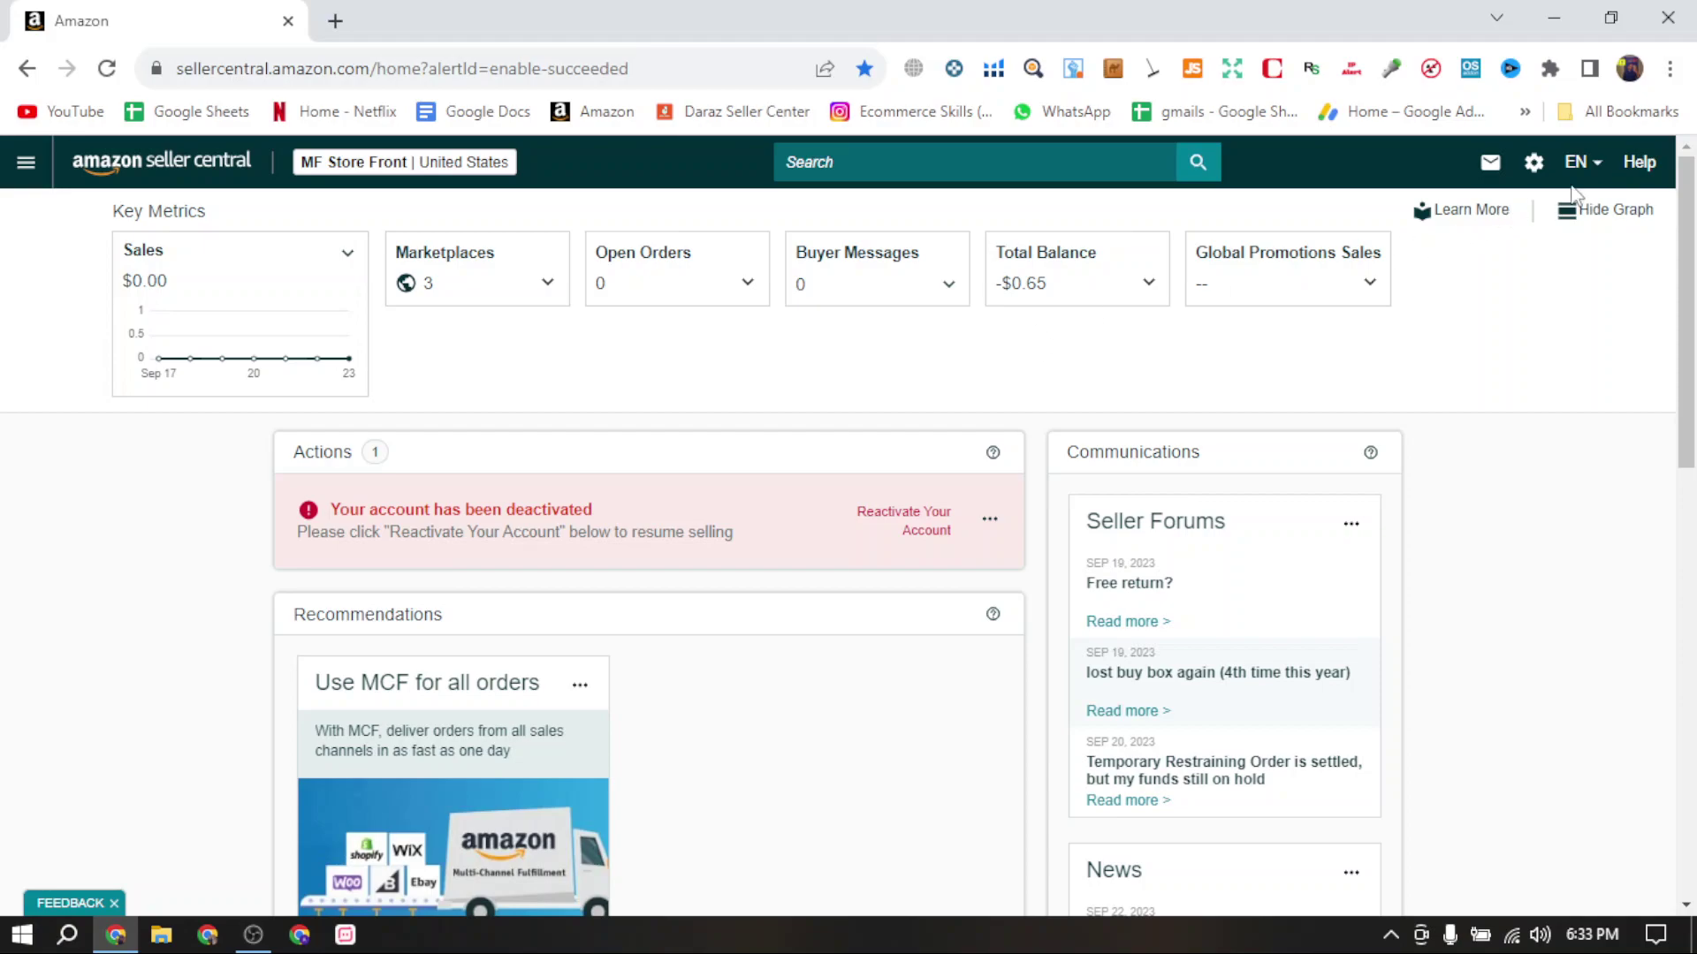
Open the Account Info page and look over its payment, business, shipping and tax information sections.
{"action": "left_click", "coordinate": [1533, 162]}
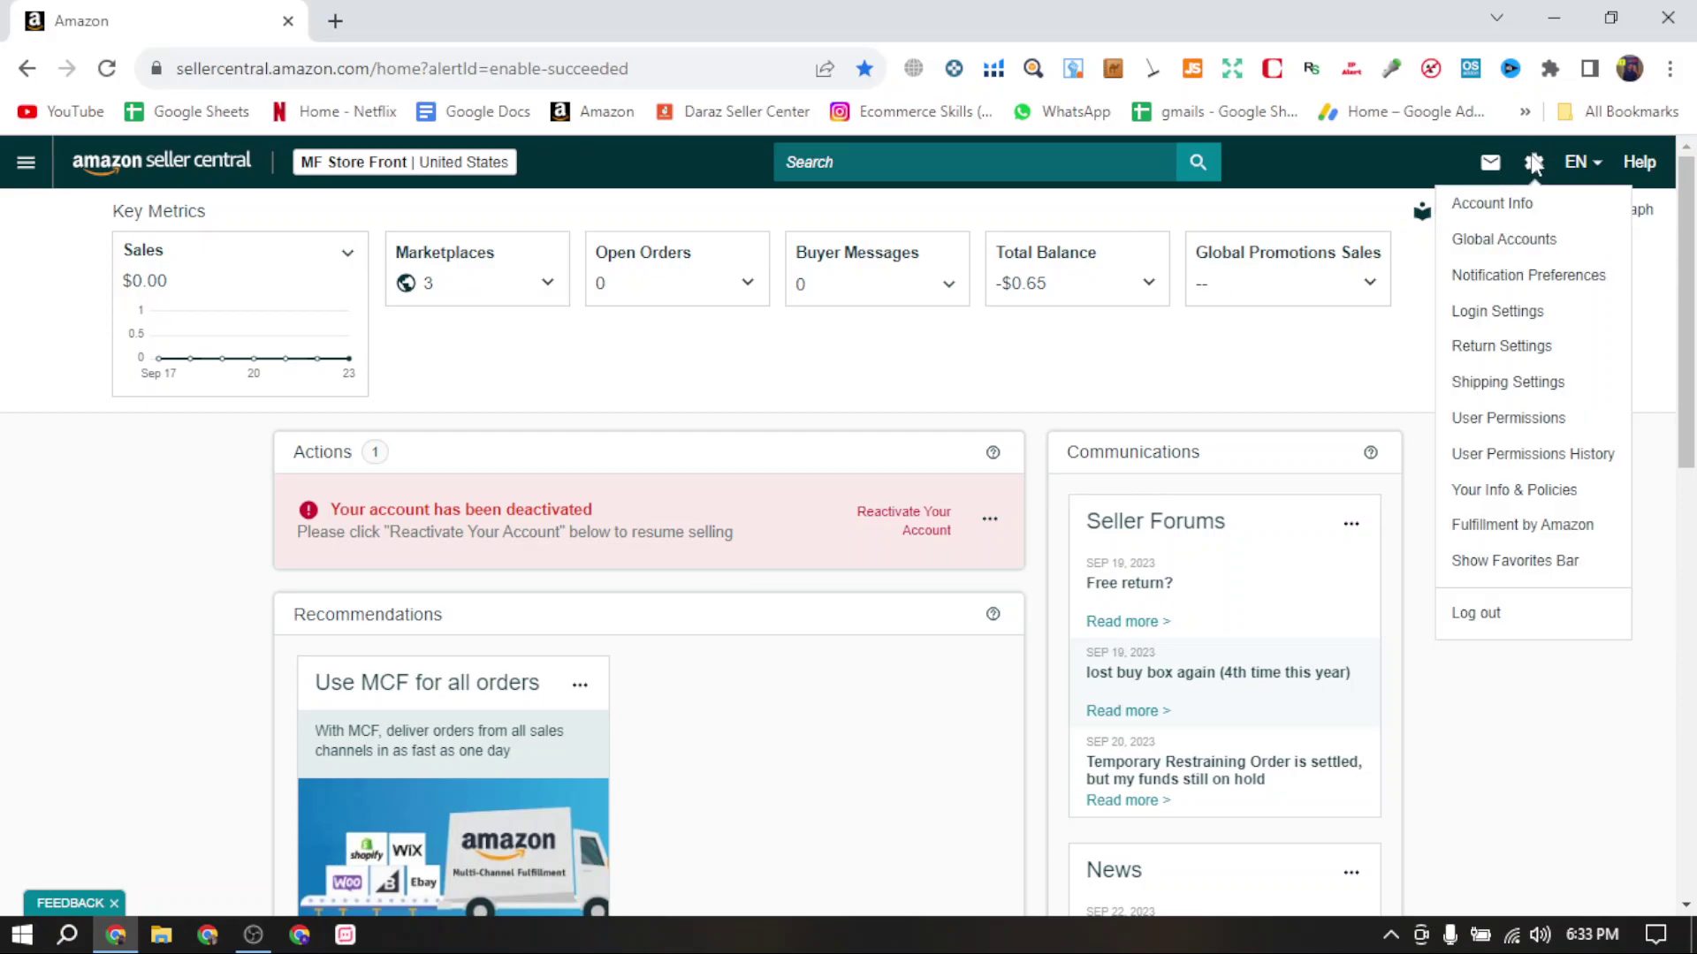
{"action": "left_click", "coordinate": [1484, 203]}
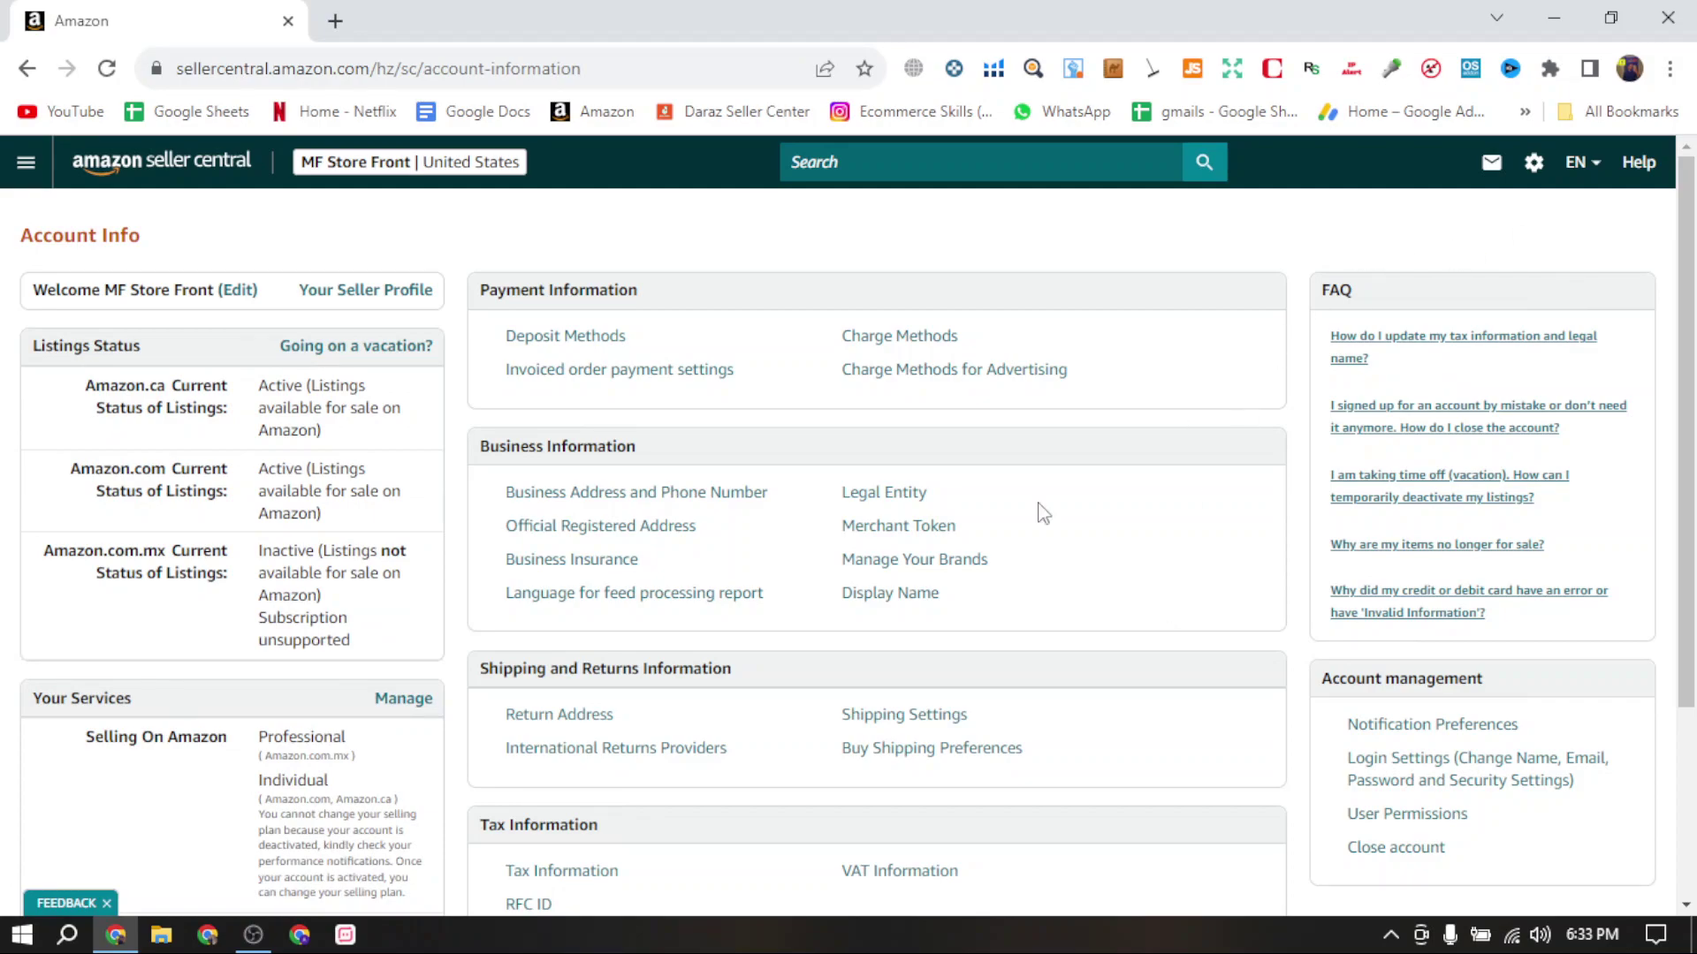
{"action": "scroll", "coordinate": [869, 592], "scroll_direction": "down", "scroll_amount": 3}
{"action": "scroll", "coordinate": [868, 595], "scroll_direction": "up", "scroll_amount": 1}
{"action": "scroll", "coordinate": [869, 596], "scroll_direction": "down", "scroll_amount": 1}
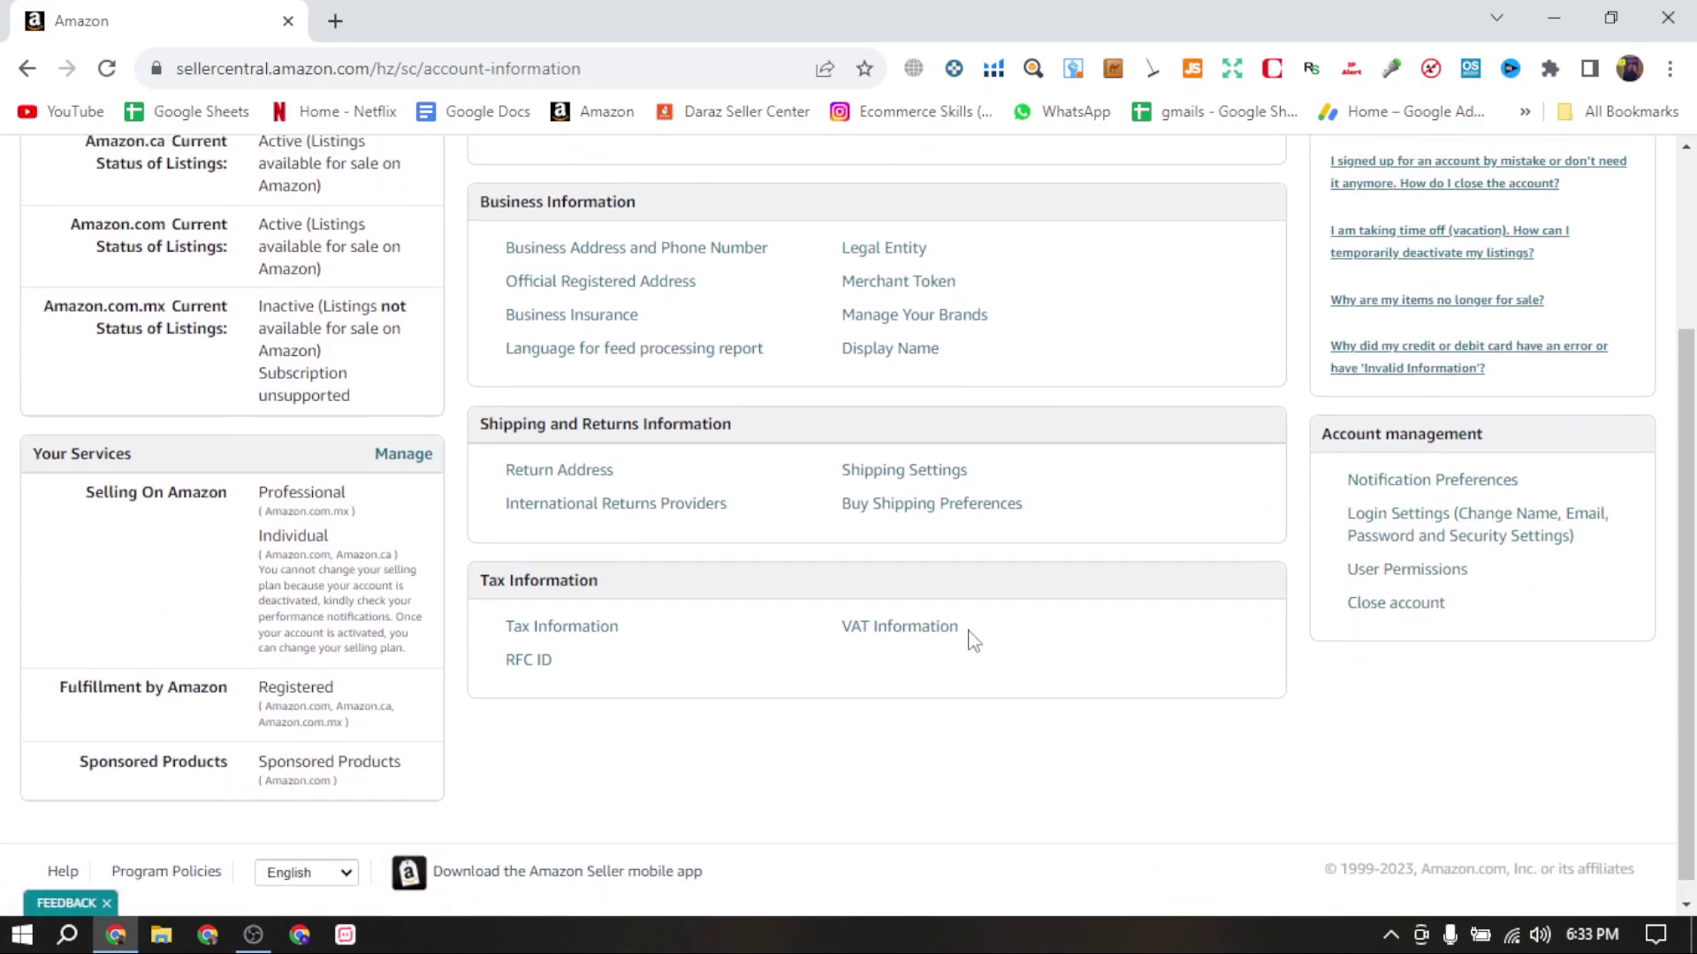
{"action": "scroll", "coordinate": [970, 645], "scroll_direction": "up", "scroll_amount": 3}
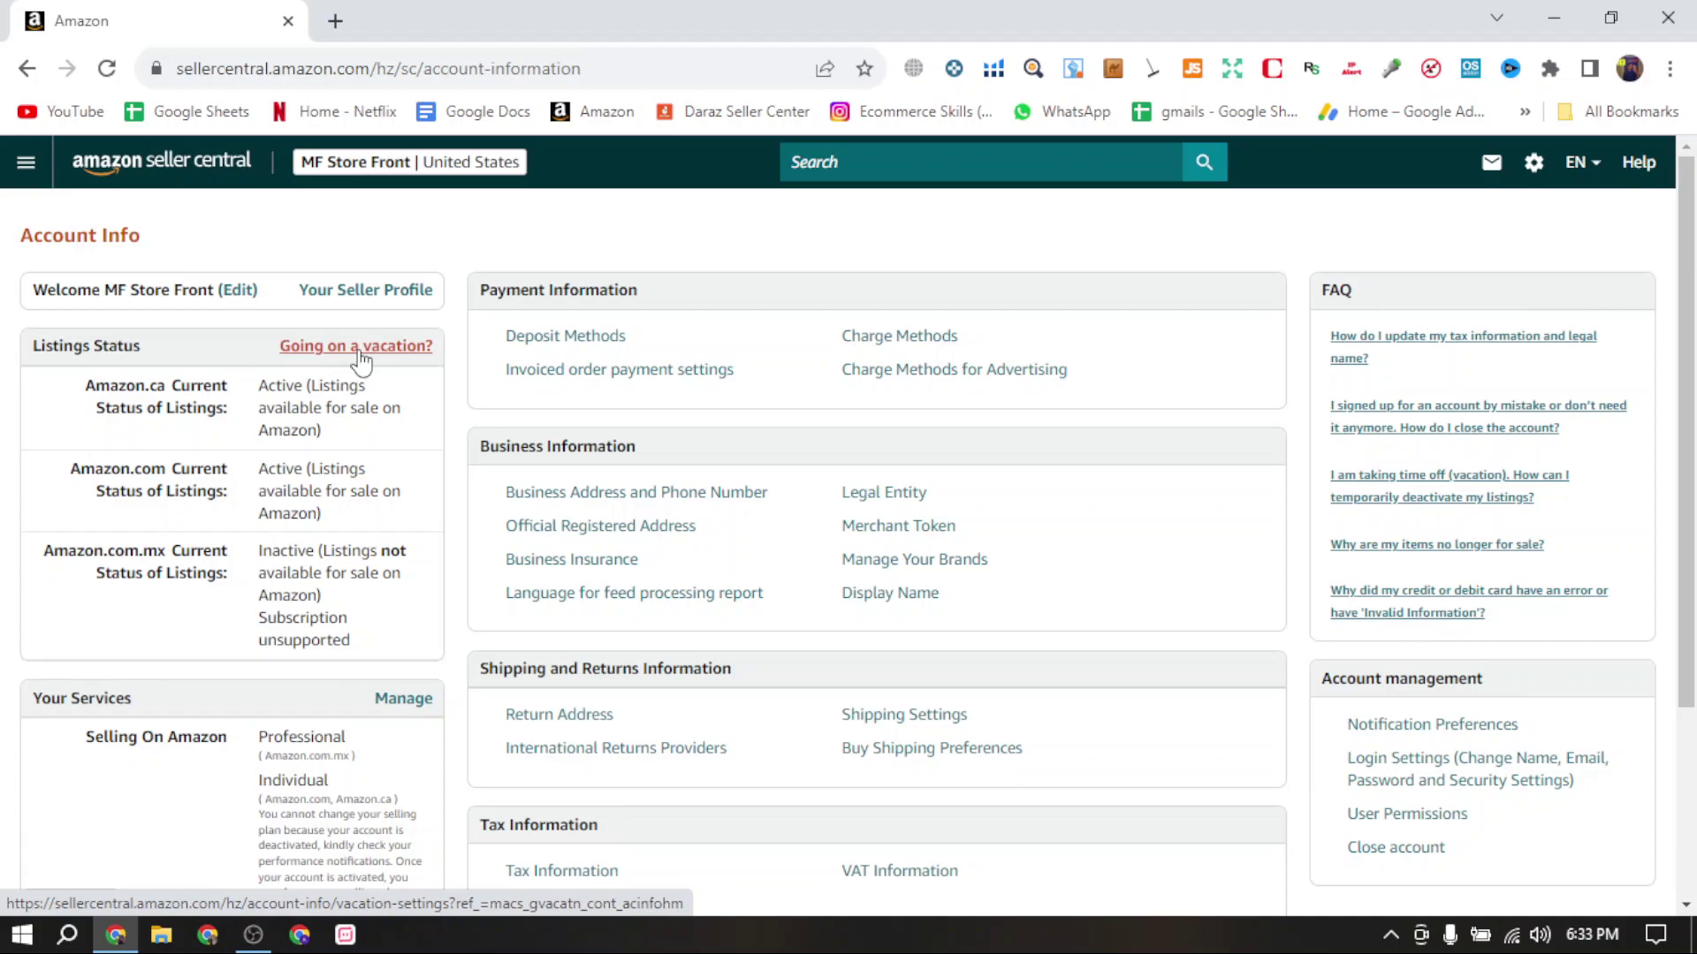
Return to the Seller Central home page and open the account reactivation form from the deactivation alert.
{"action": "left_click", "coordinate": [203, 177]}
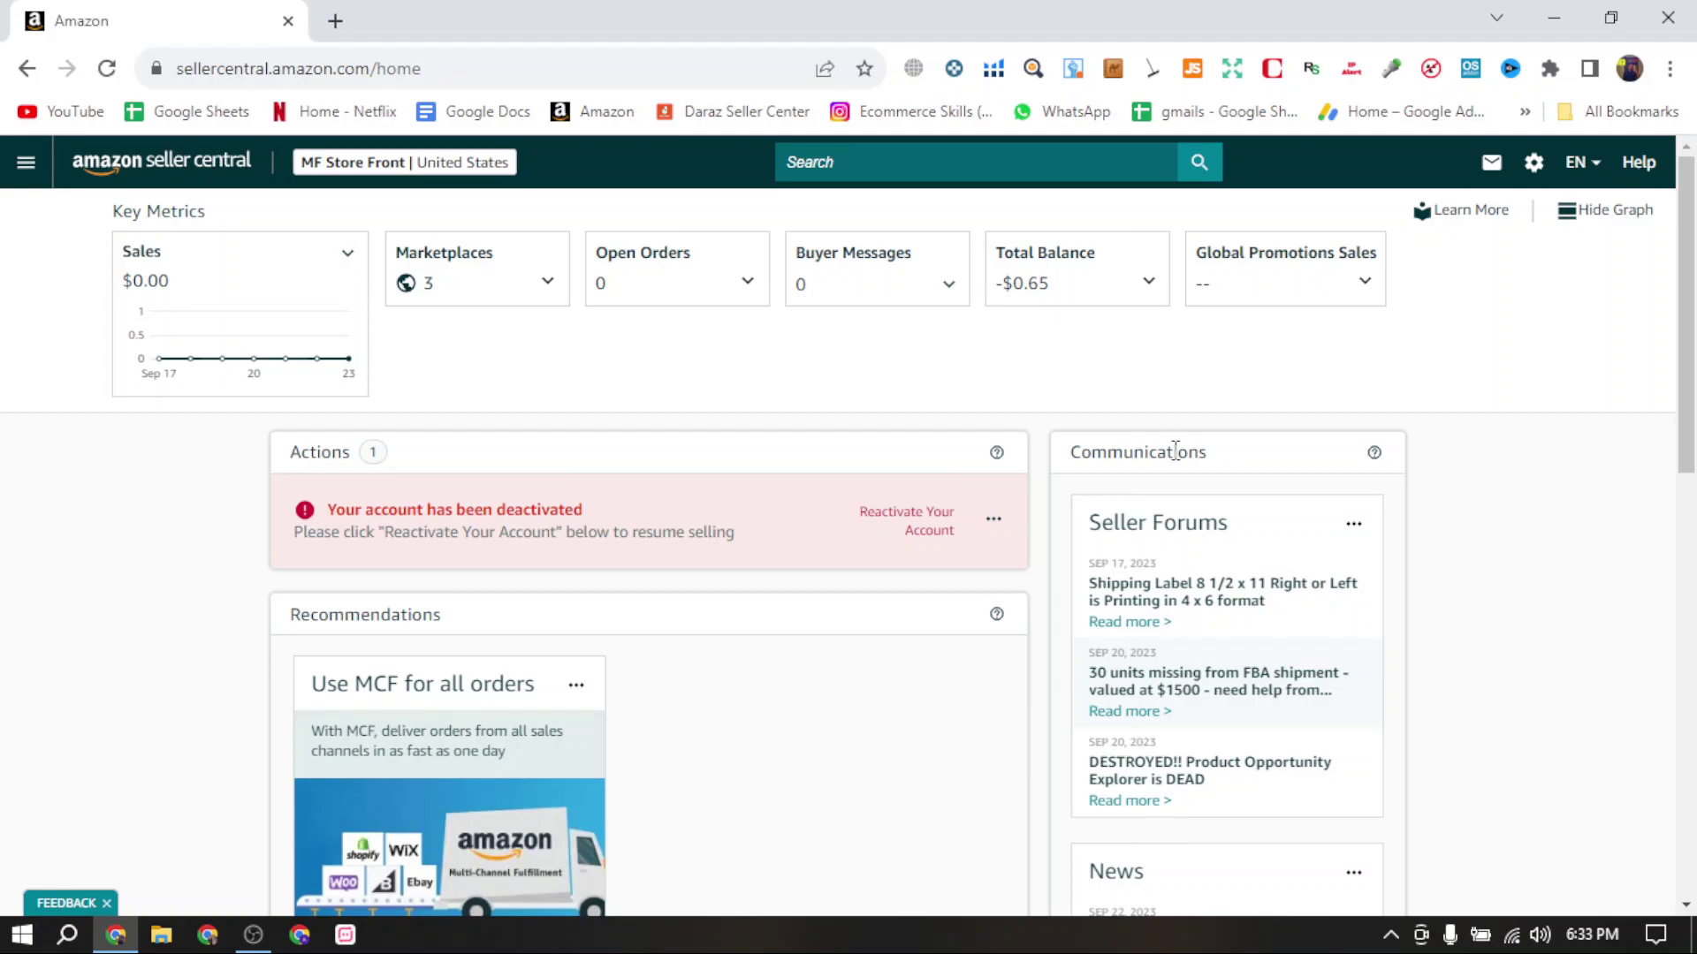
{"action": "left_click_drag", "start_coordinate": [1066, 452], "coordinate": [1251, 468]}
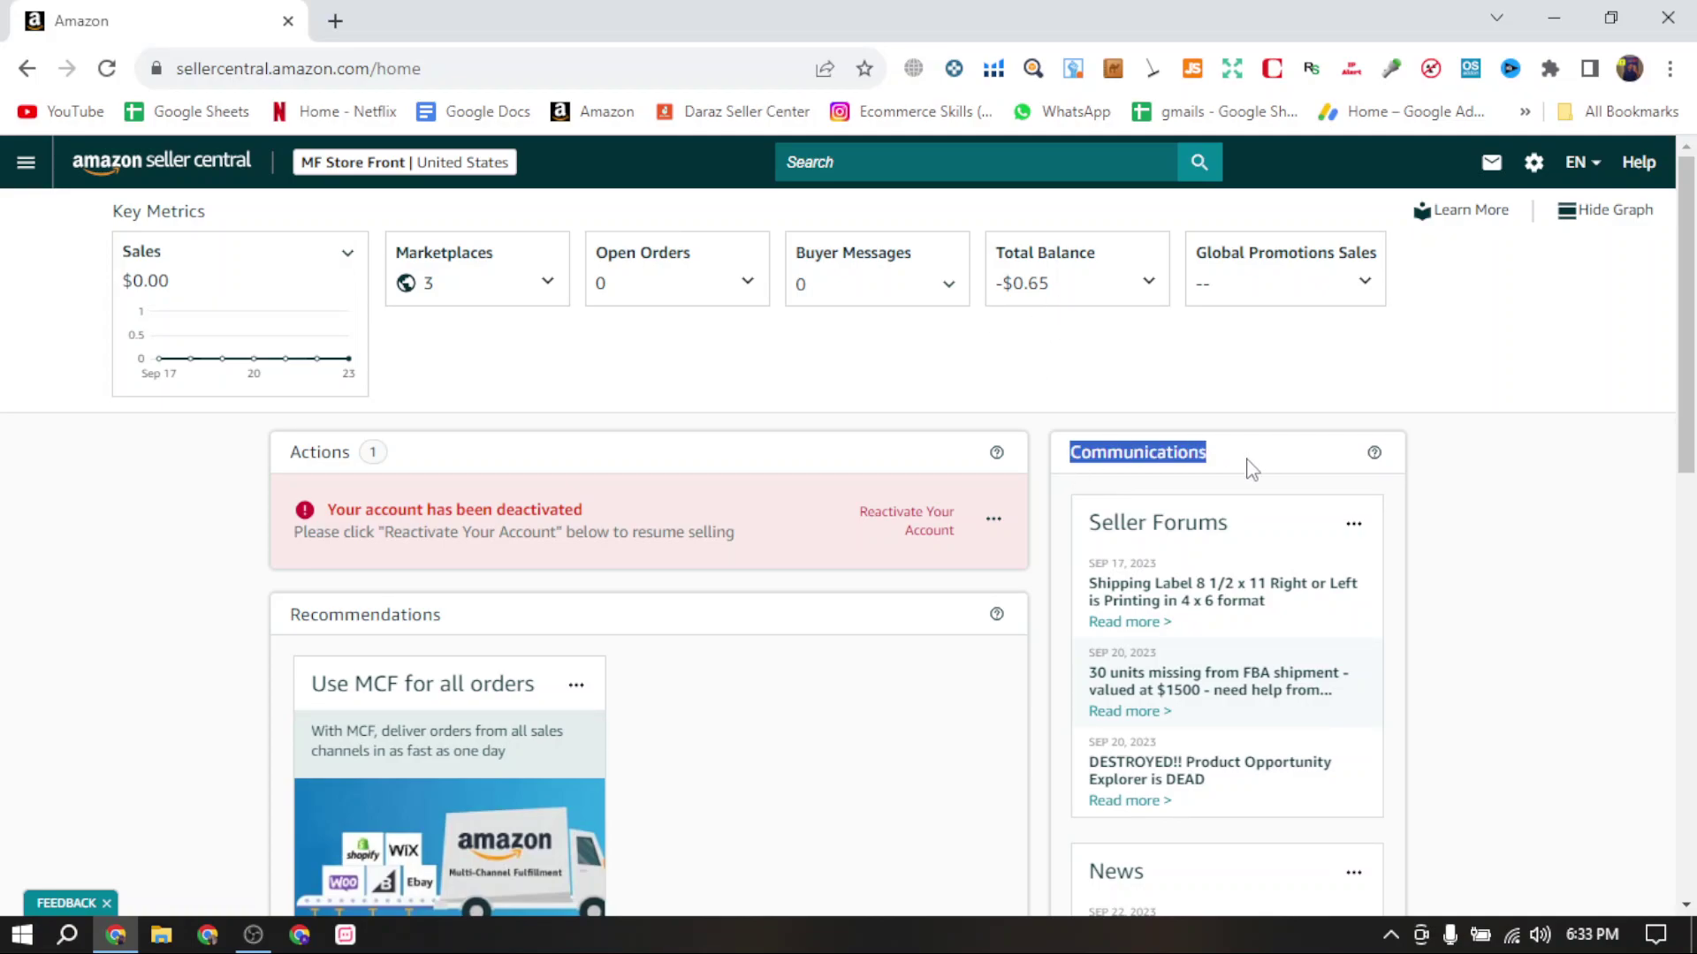
{"action": "left_click", "coordinate": [935, 530]}
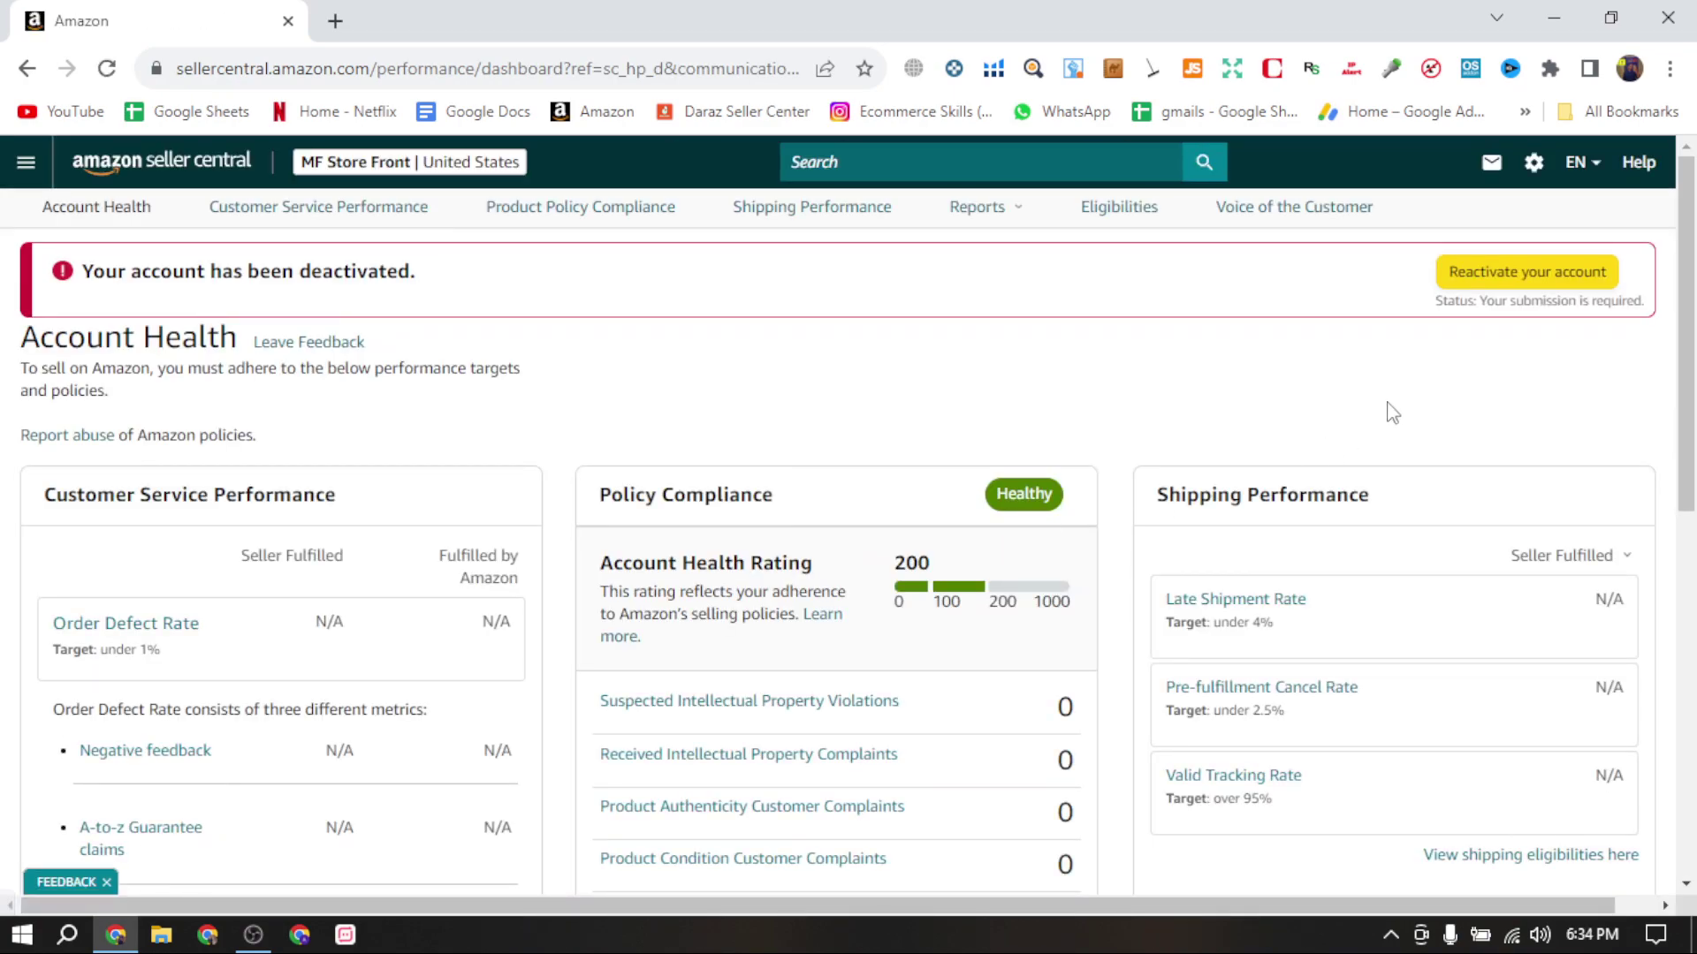
{"action": "left_click", "coordinate": [1561, 273]}
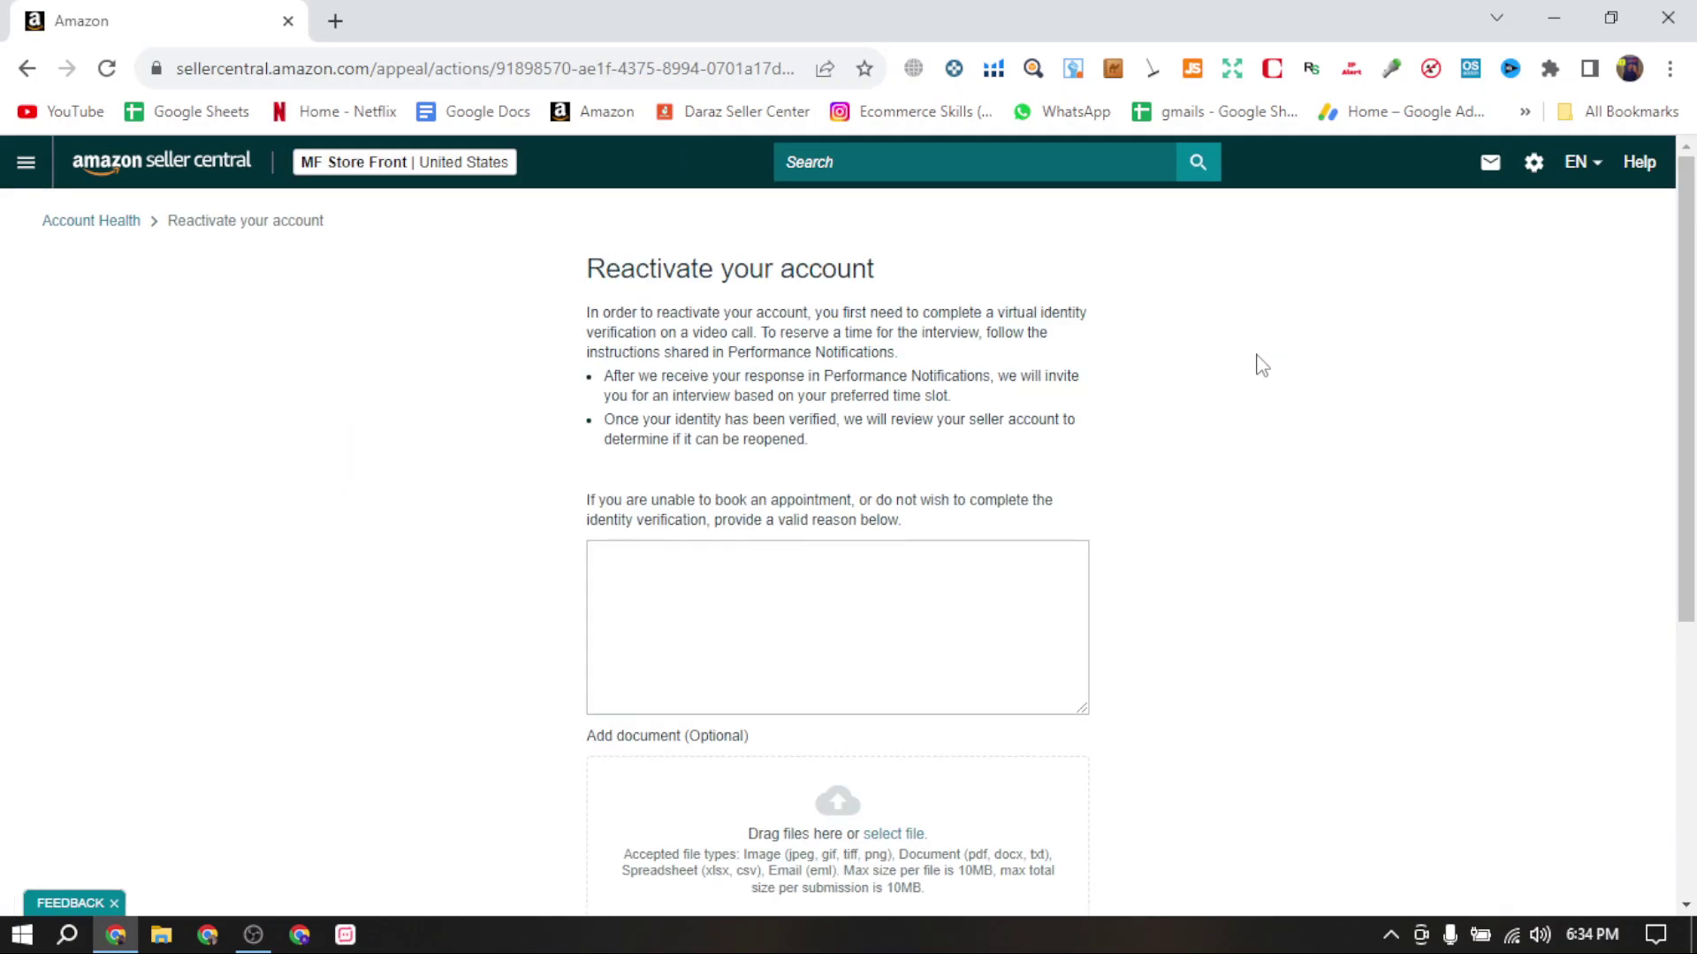
Review the reactivation form and its instructions on identity verification, the interview time slot and Performance Notifications.
{"action": "scroll", "coordinate": [1262, 365], "scroll_direction": "down", "scroll_amount": 5}
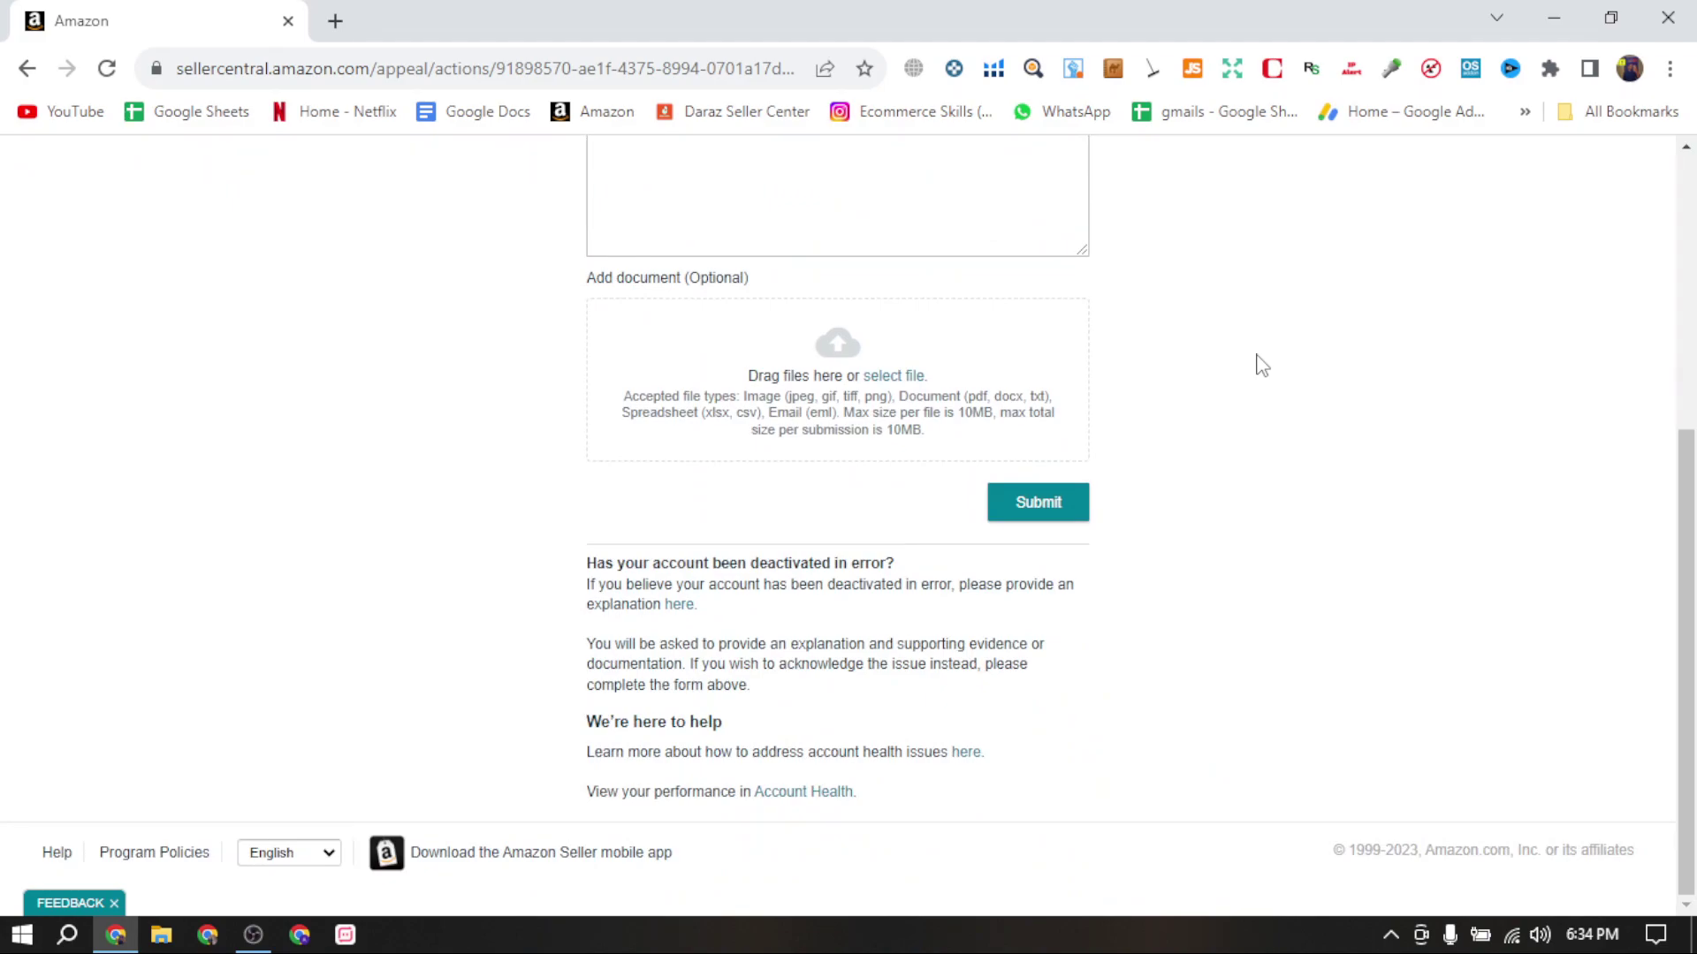
{"action": "scroll", "coordinate": [1262, 366], "scroll_direction": "up", "scroll_amount": 5}
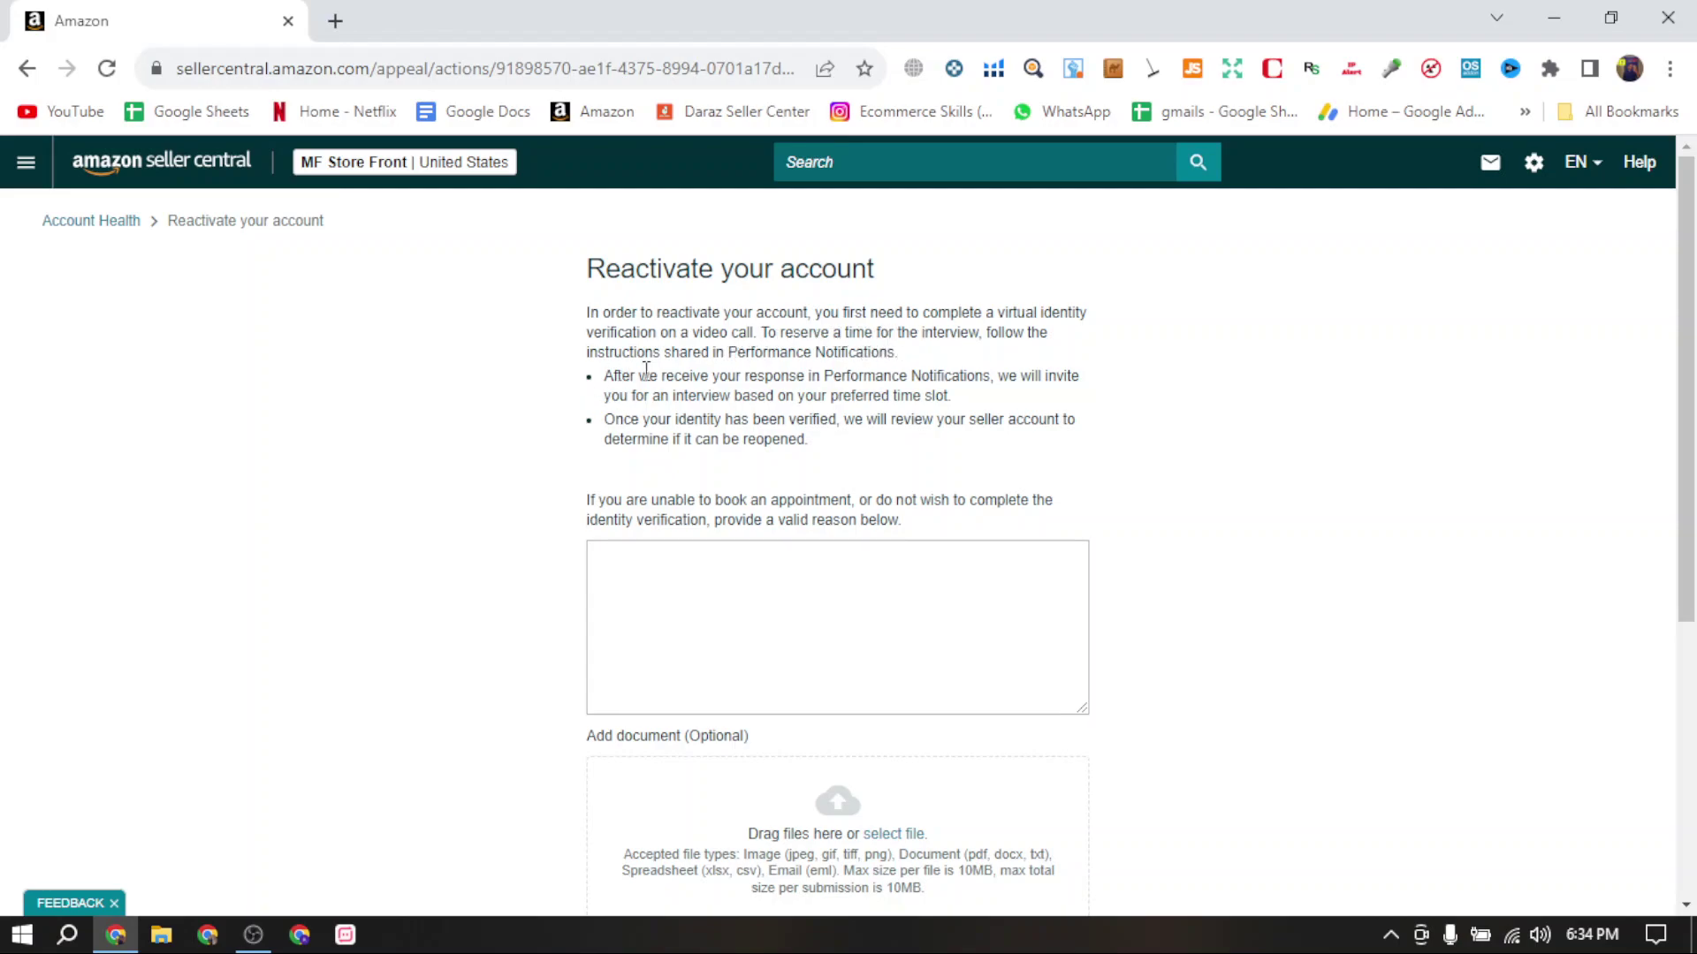
{"action": "left_click_drag", "start_coordinate": [736, 375], "coordinate": [911, 362]}
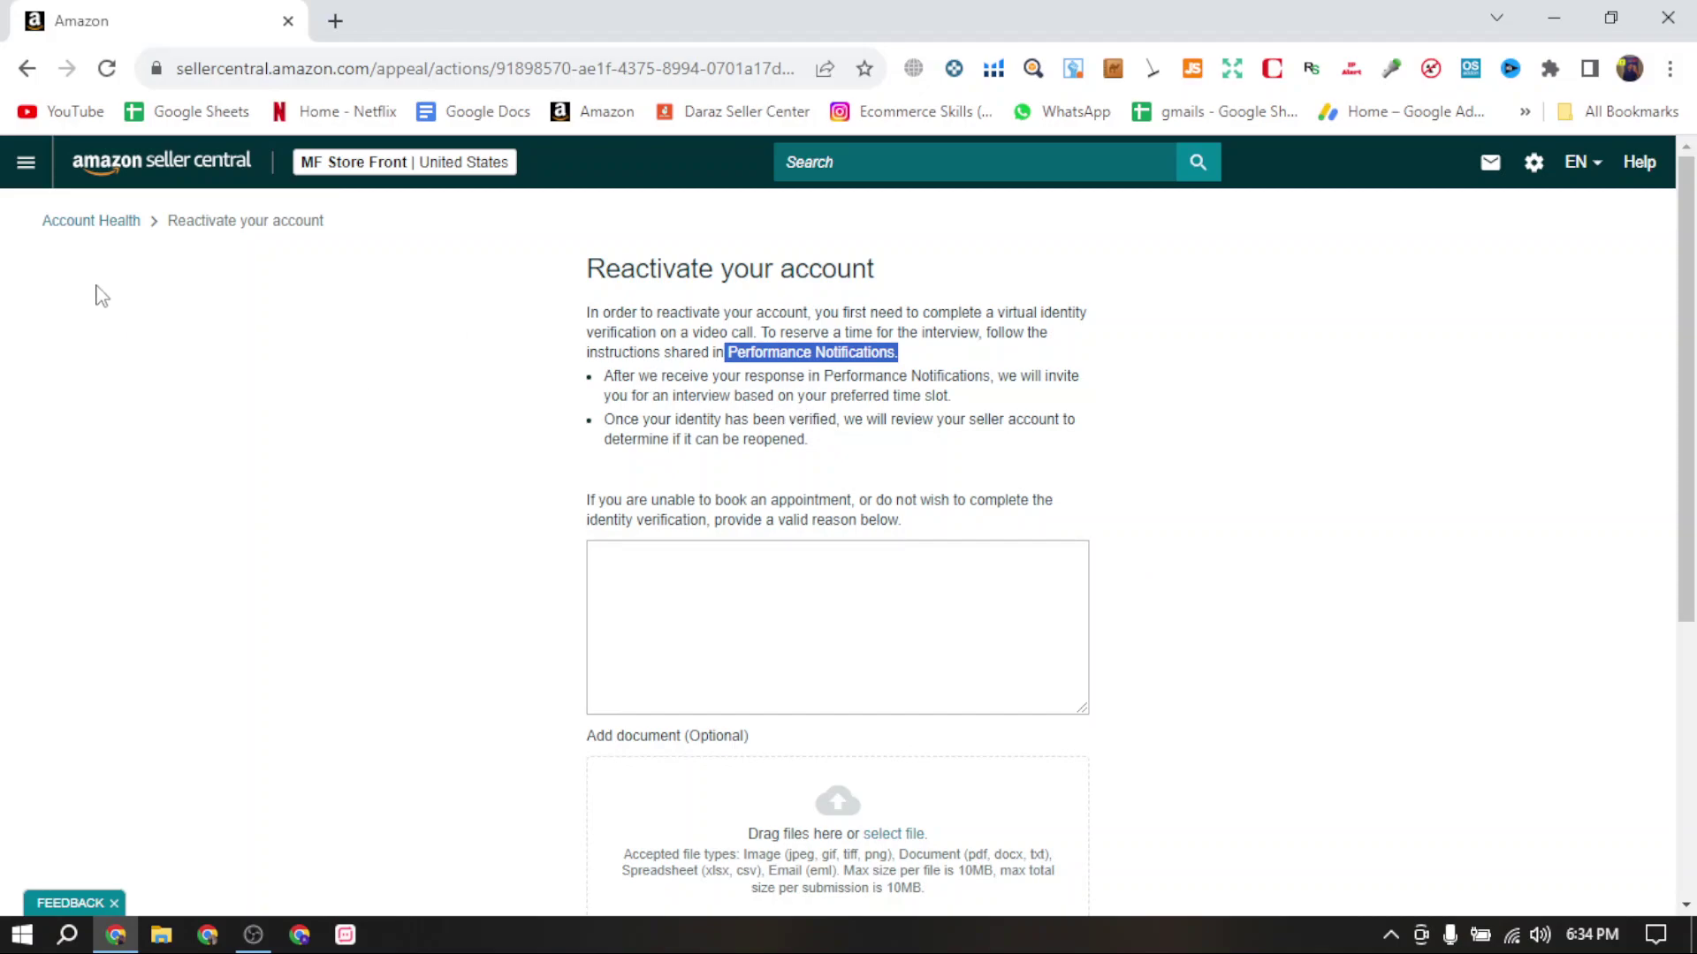
{"action": "left_click", "coordinate": [27, 168]}
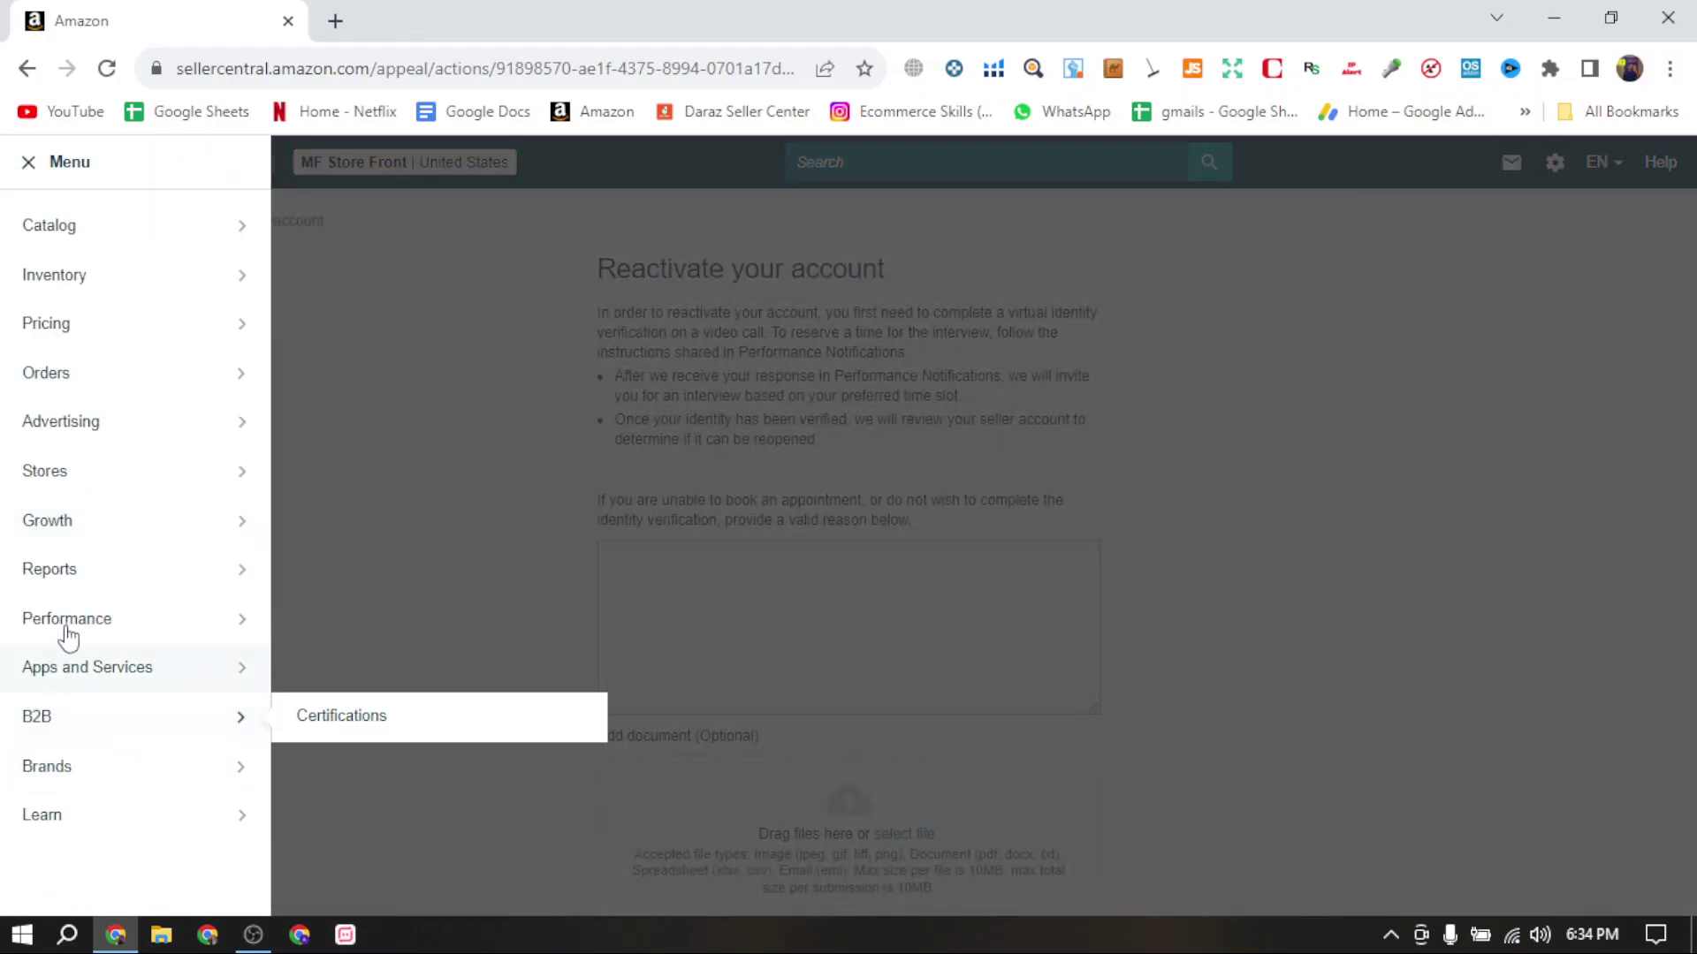
{"action": "mouse_move", "coordinate": [63, 621]}
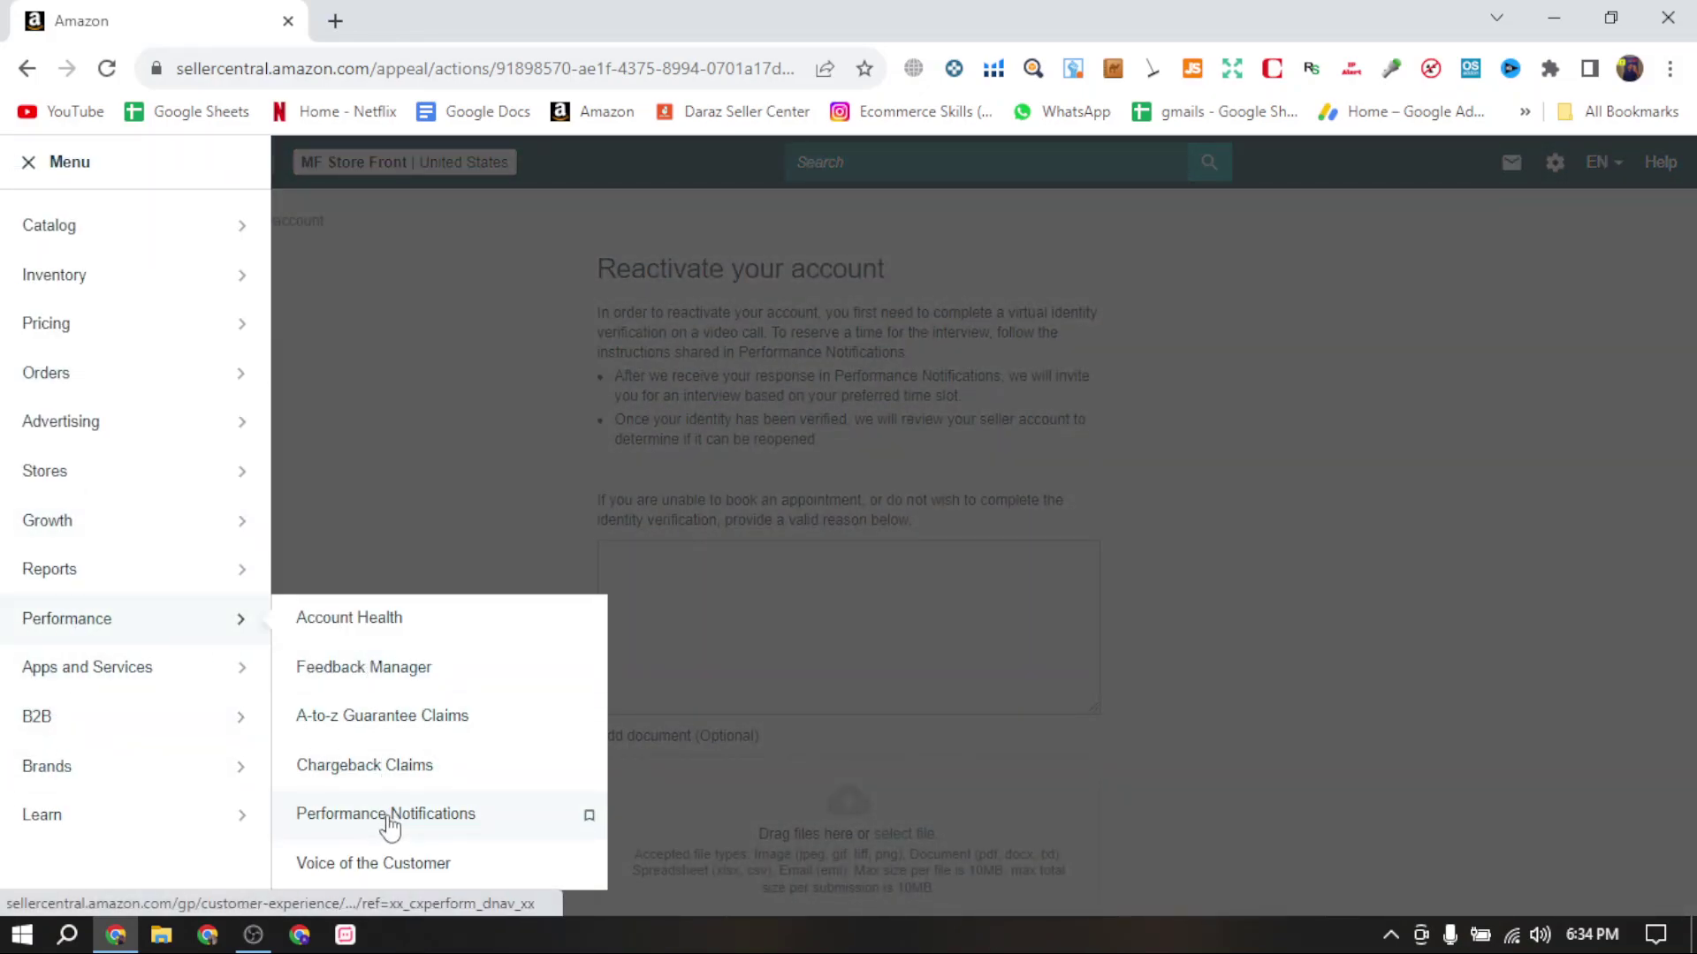
{"action": "left_click", "coordinate": [1235, 425]}
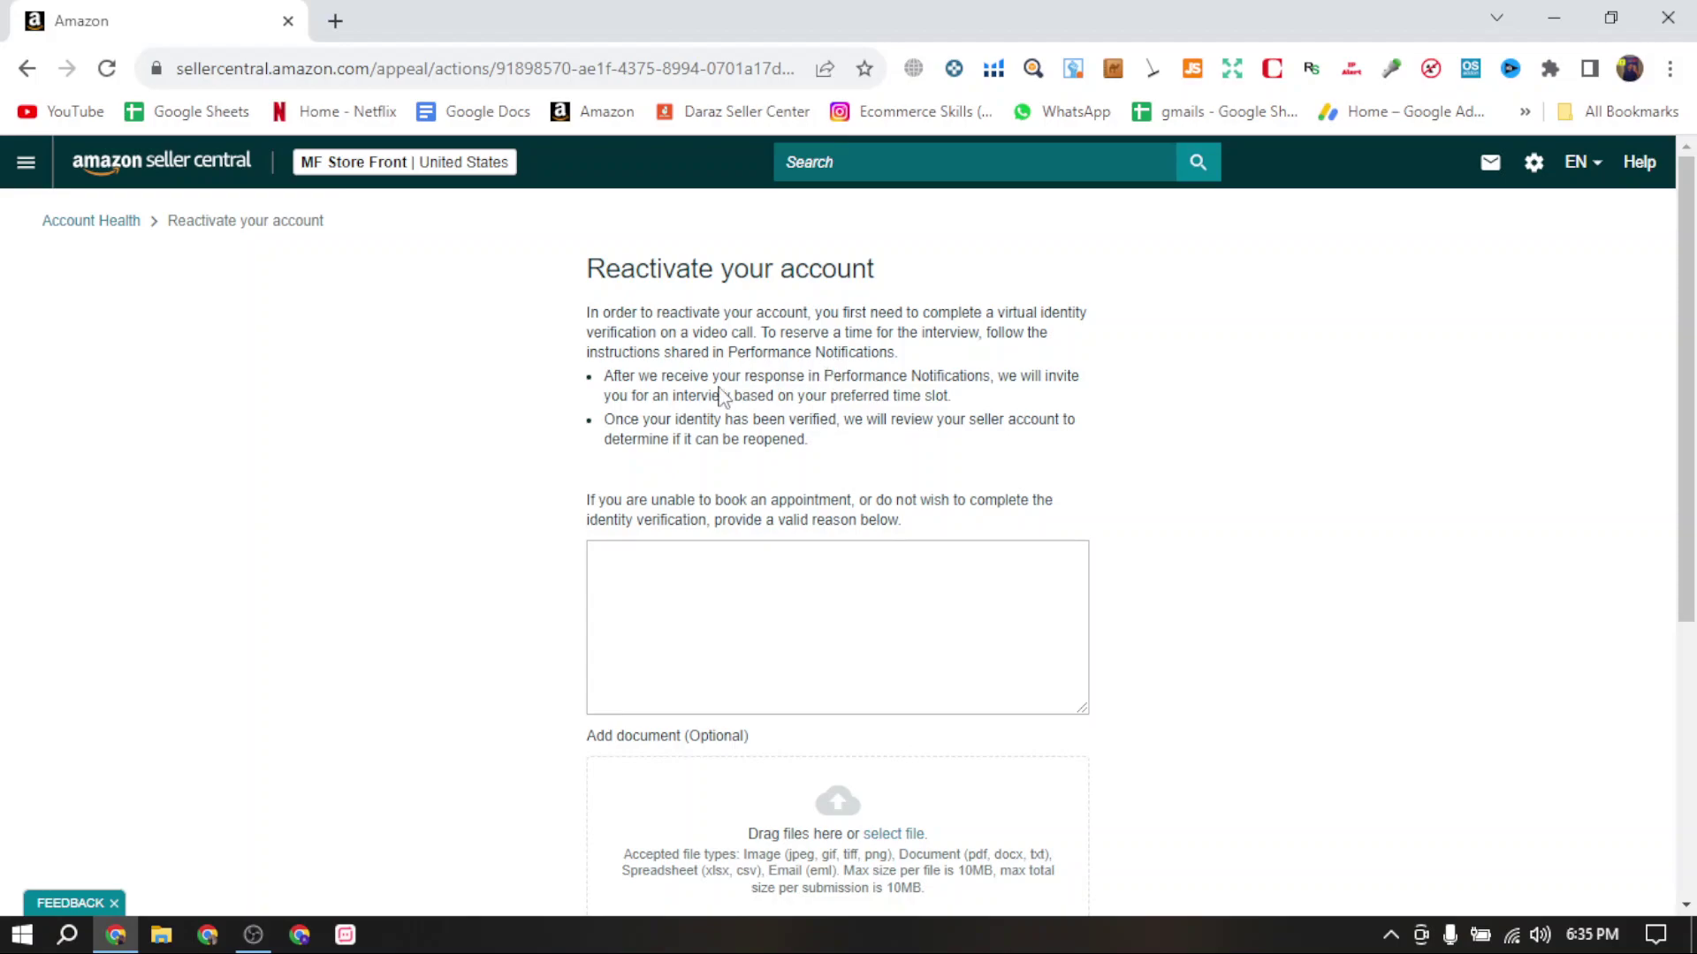
{"action": "left_click_drag", "start_coordinate": [703, 376], "coordinate": [881, 395]}
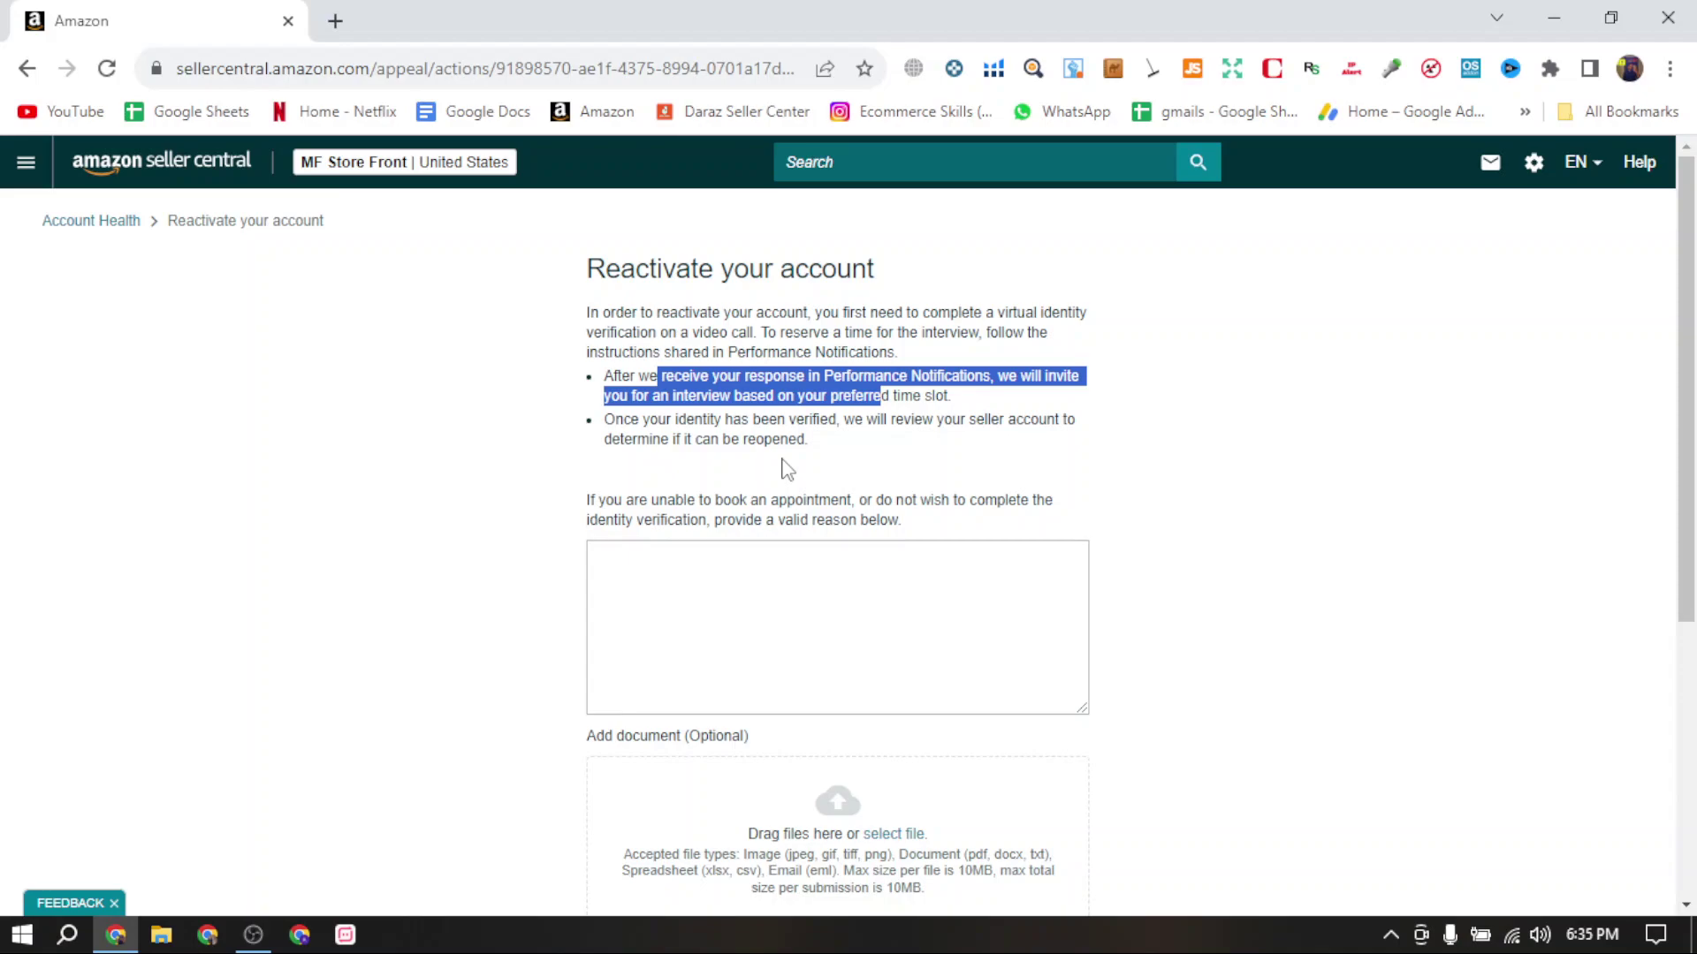
Open the Performance Notifications page and look through the subjects and dates of the listed notices.
{"action": "left_click", "coordinate": [26, 162]}
{"action": "mouse_move", "coordinate": [166, 494]}
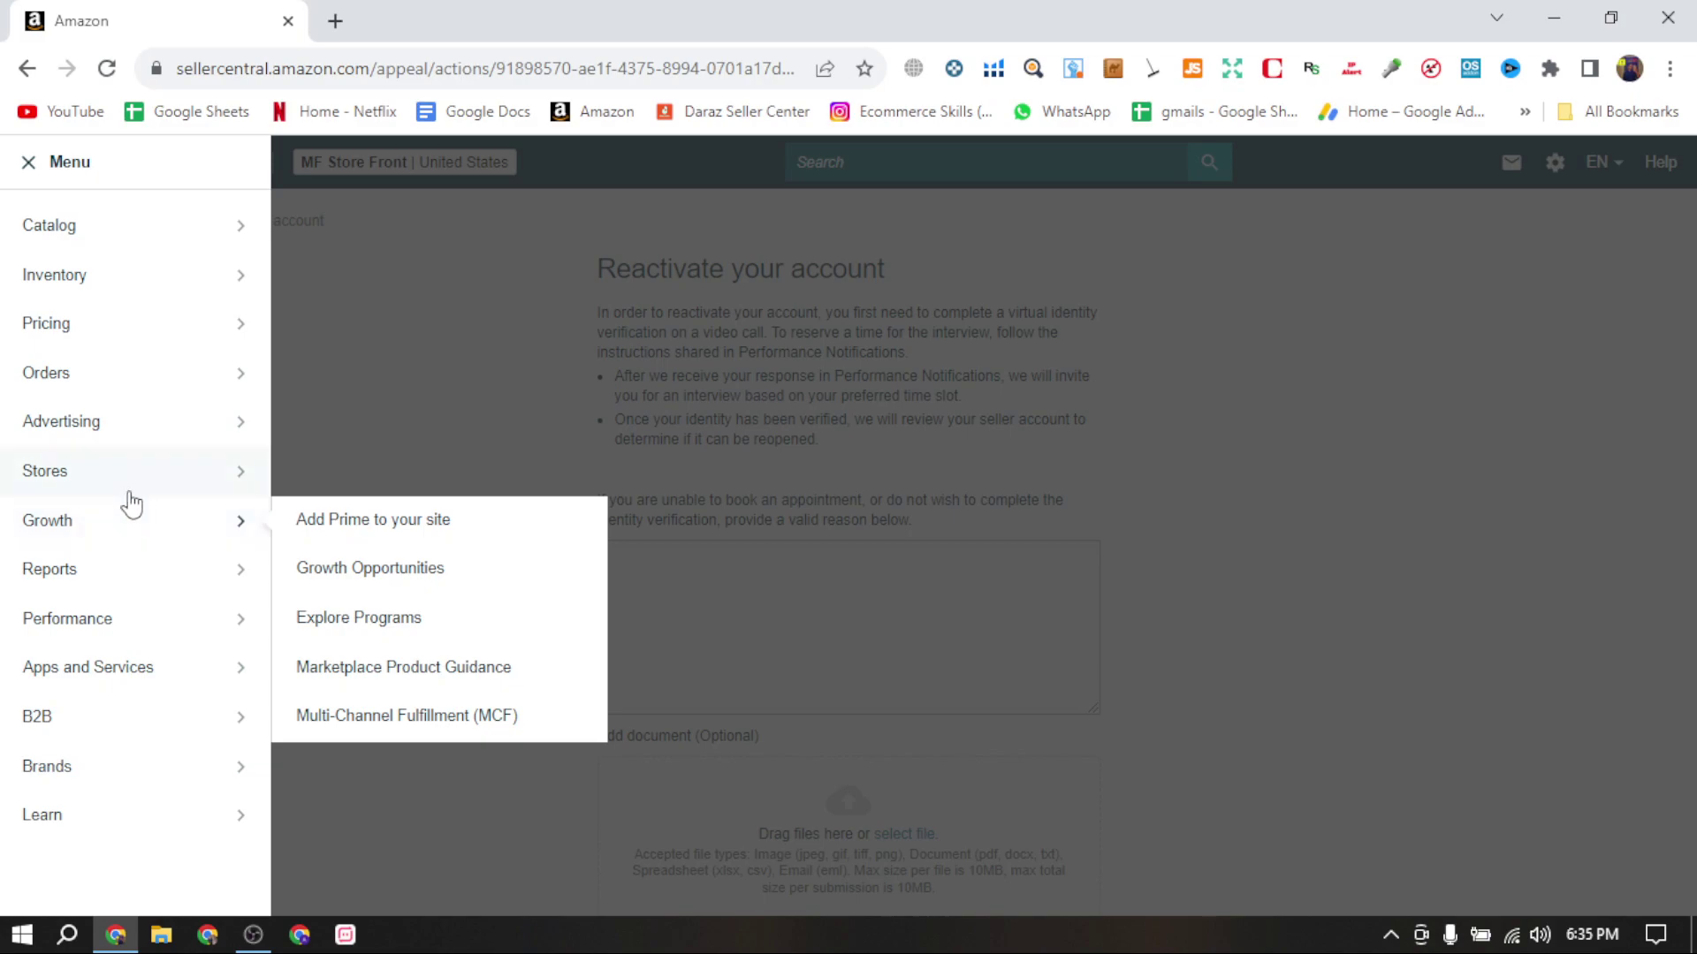
{"action": "mouse_move", "coordinate": [133, 619]}
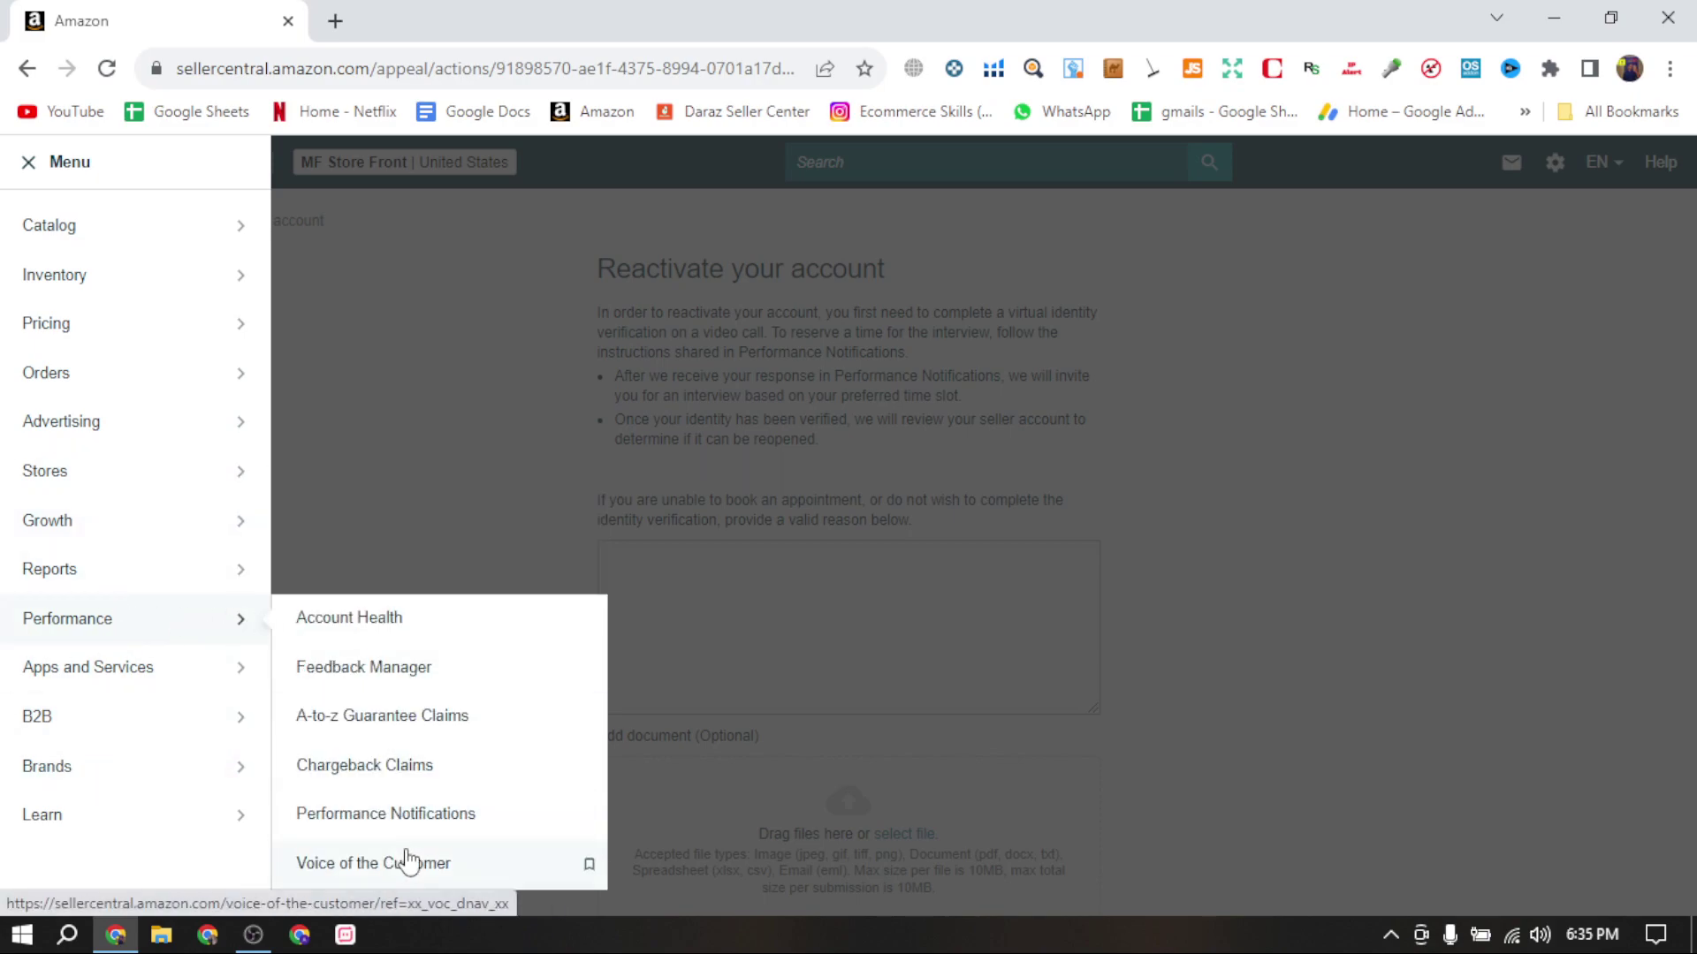
{"action": "left_click", "coordinate": [406, 814]}
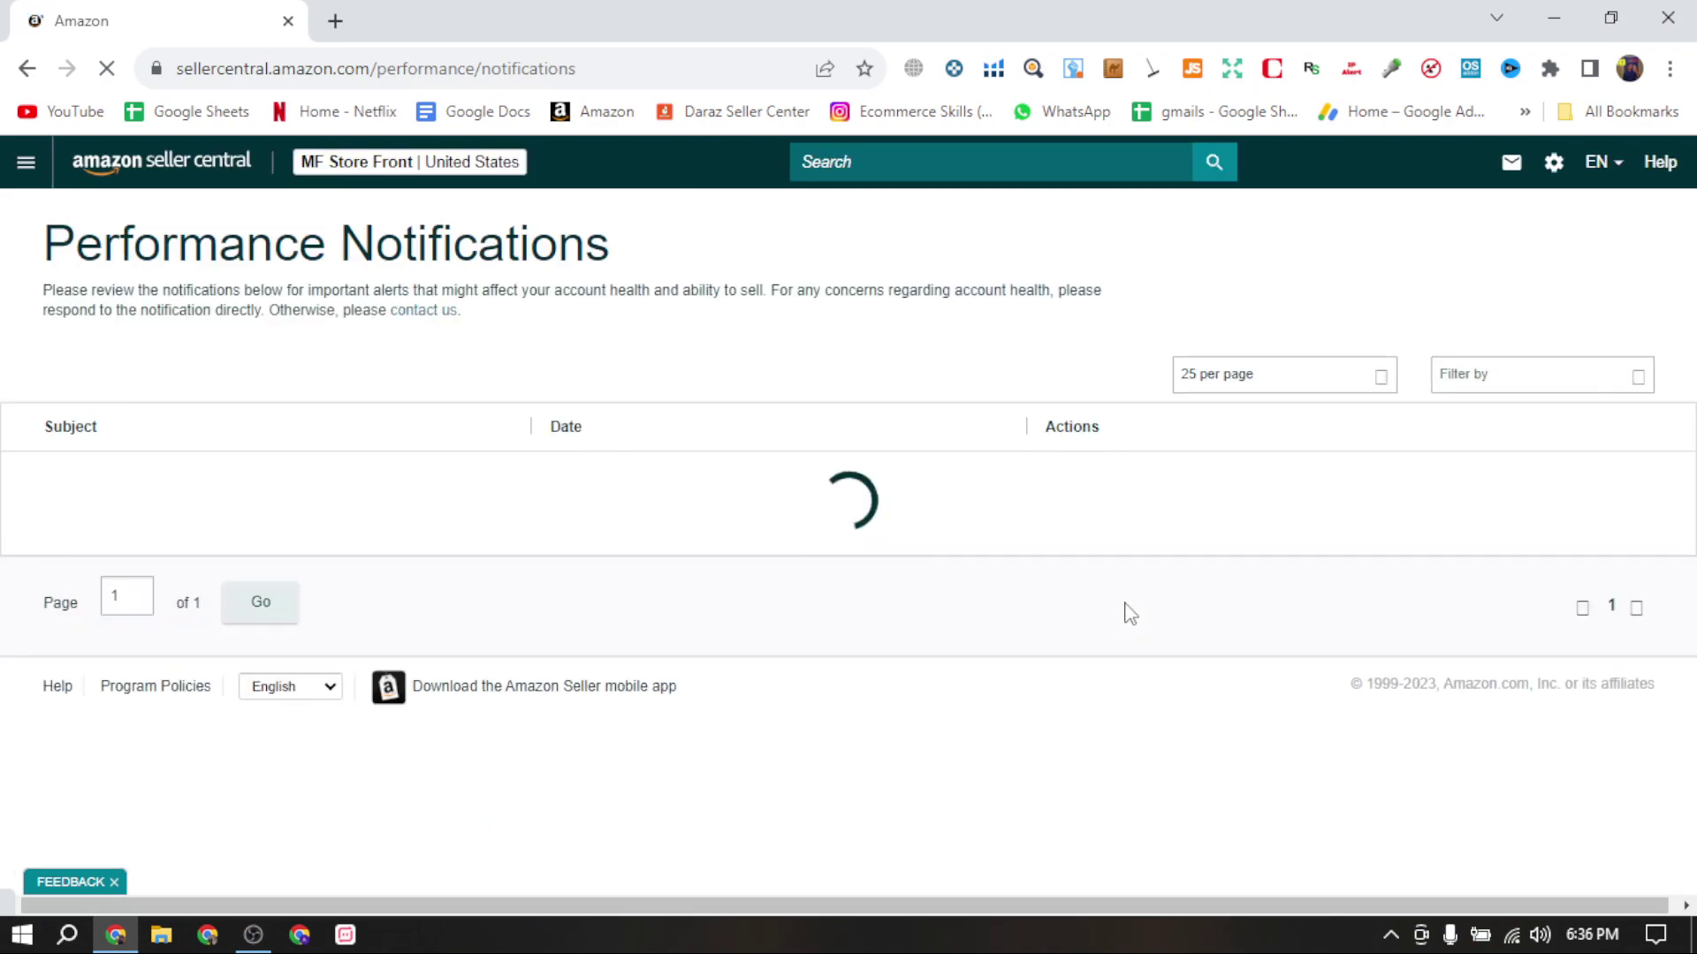
{"action": "scroll", "coordinate": [377, 671], "scroll_direction": "down", "scroll_amount": 2}
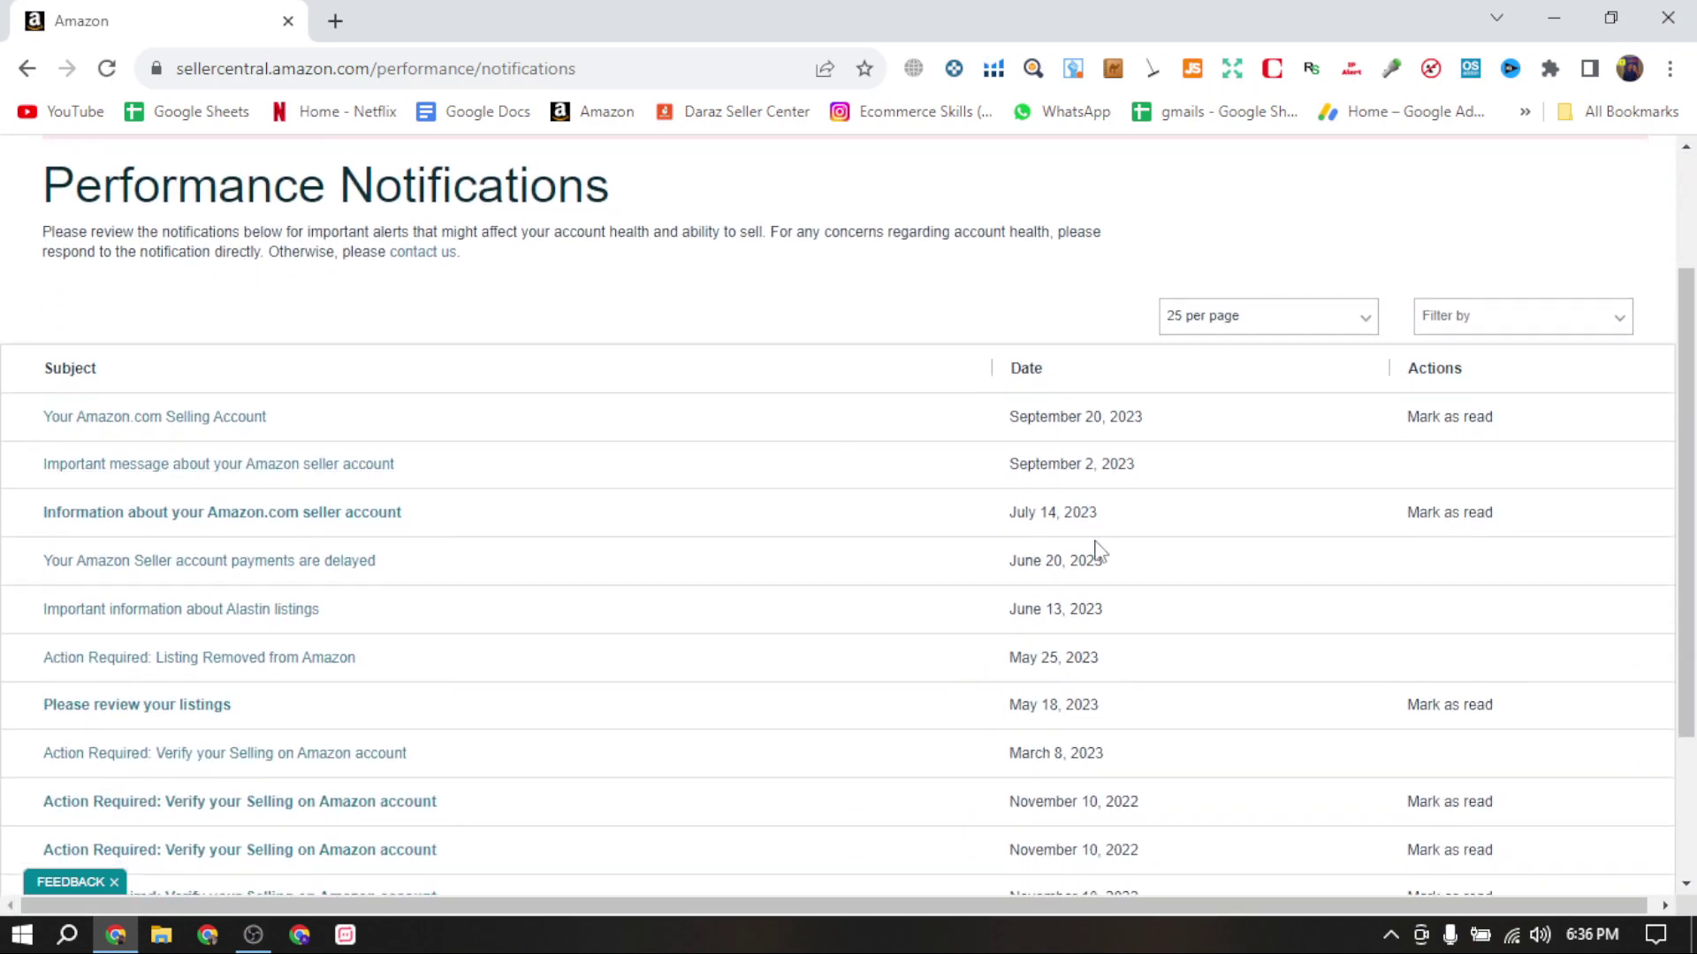
{"action": "left_click_drag", "start_coordinate": [997, 753], "coordinate": [1206, 756]}
{"action": "left_click_drag", "start_coordinate": [1010, 704], "coordinate": [1073, 705]}
{"action": "left_click_drag", "start_coordinate": [1024, 610], "coordinate": [1056, 538]}
{"action": "scroll", "coordinate": [792, 640], "scroll_direction": "down", "scroll_amount": 3}
{"action": "scroll", "coordinate": [792, 640], "scroll_direction": "up", "scroll_amount": 5}
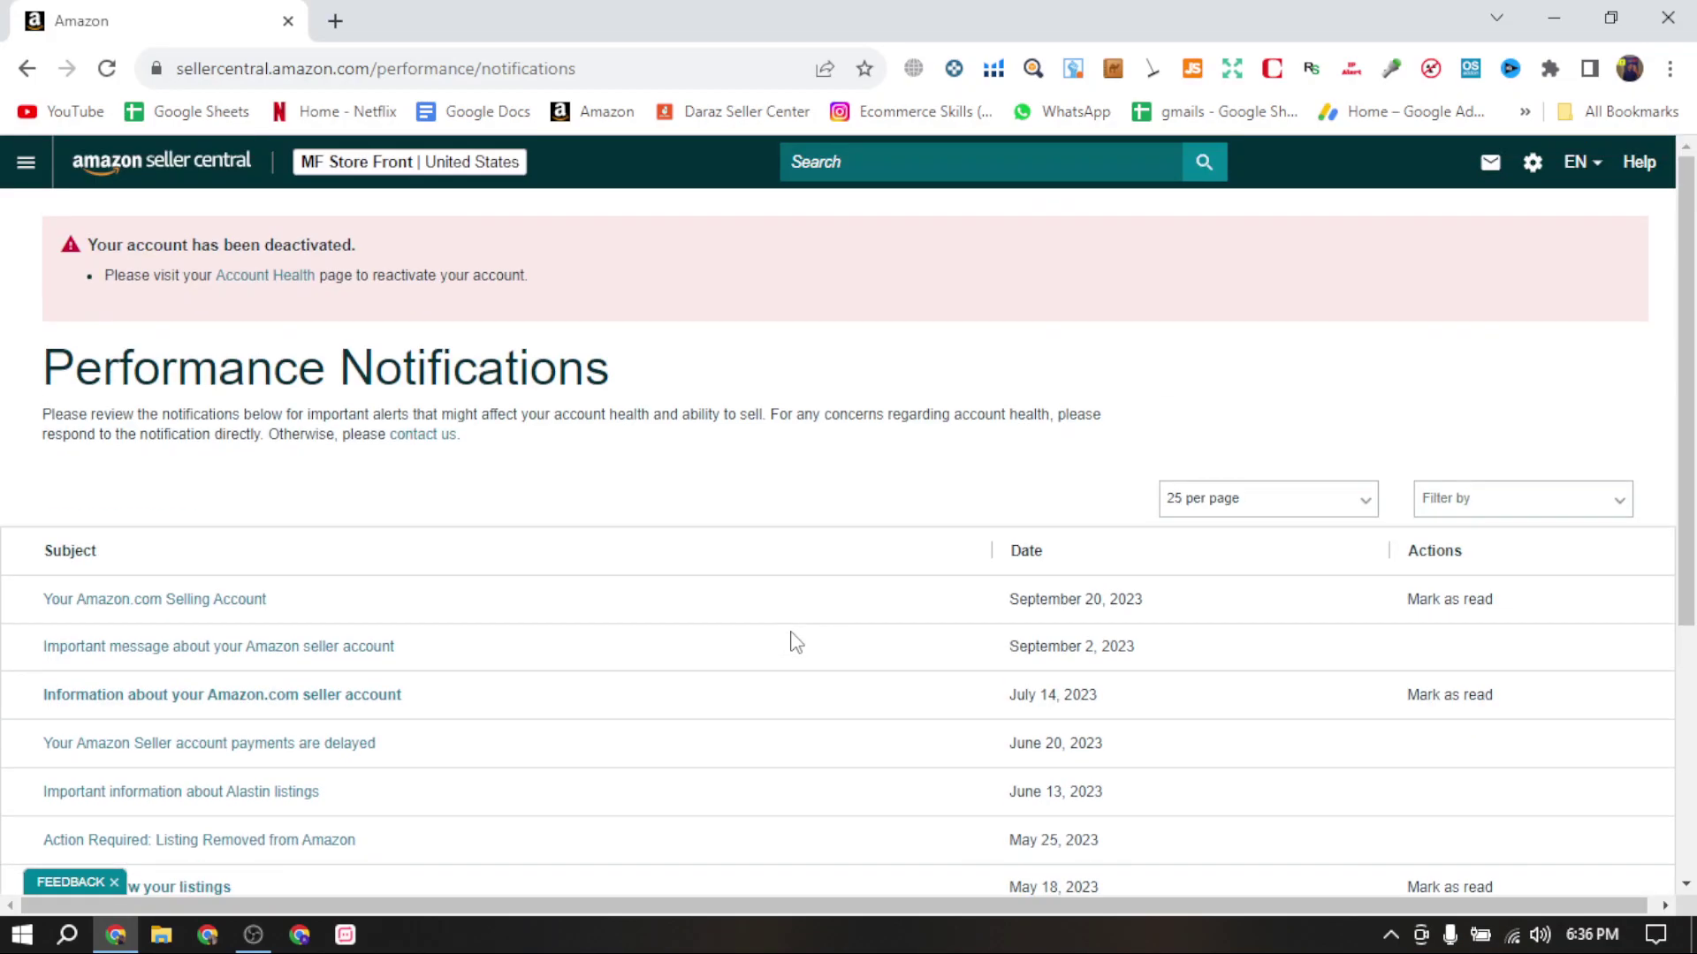
{"action": "scroll", "coordinate": [792, 640], "scroll_direction": "down", "scroll_amount": 2}
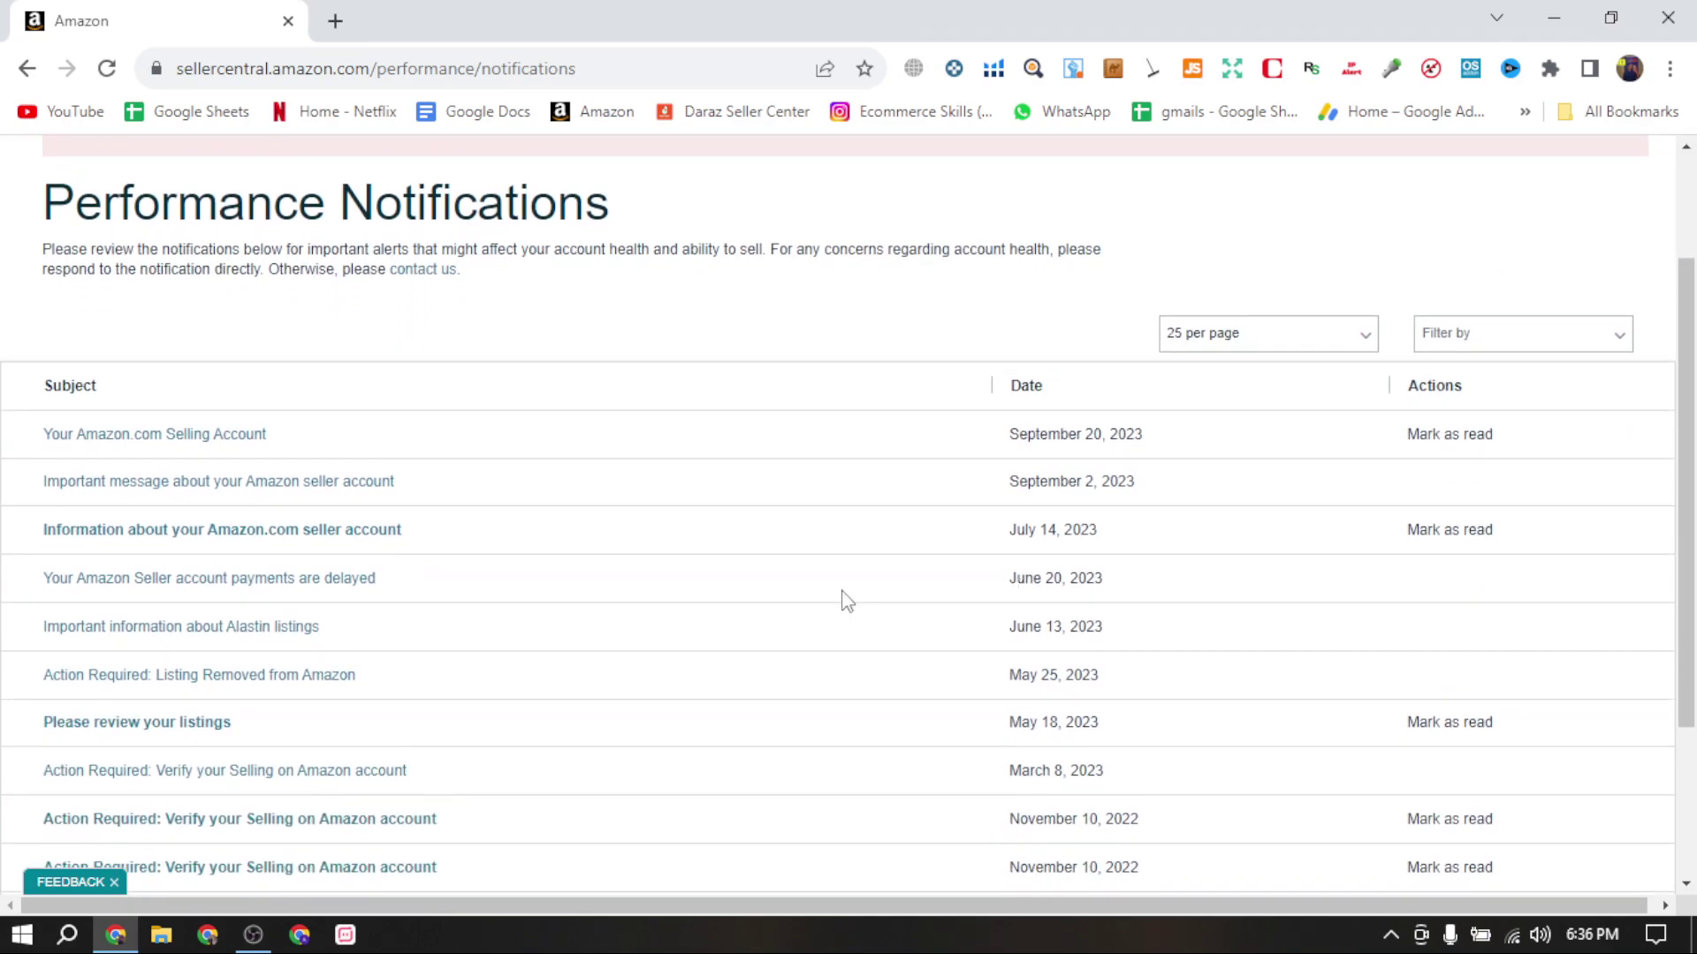
Read the July 14, 2023 notice "Information about your Amazon.com seller account" and return to the notifications list.
{"action": "left_click", "coordinate": [165, 541]}
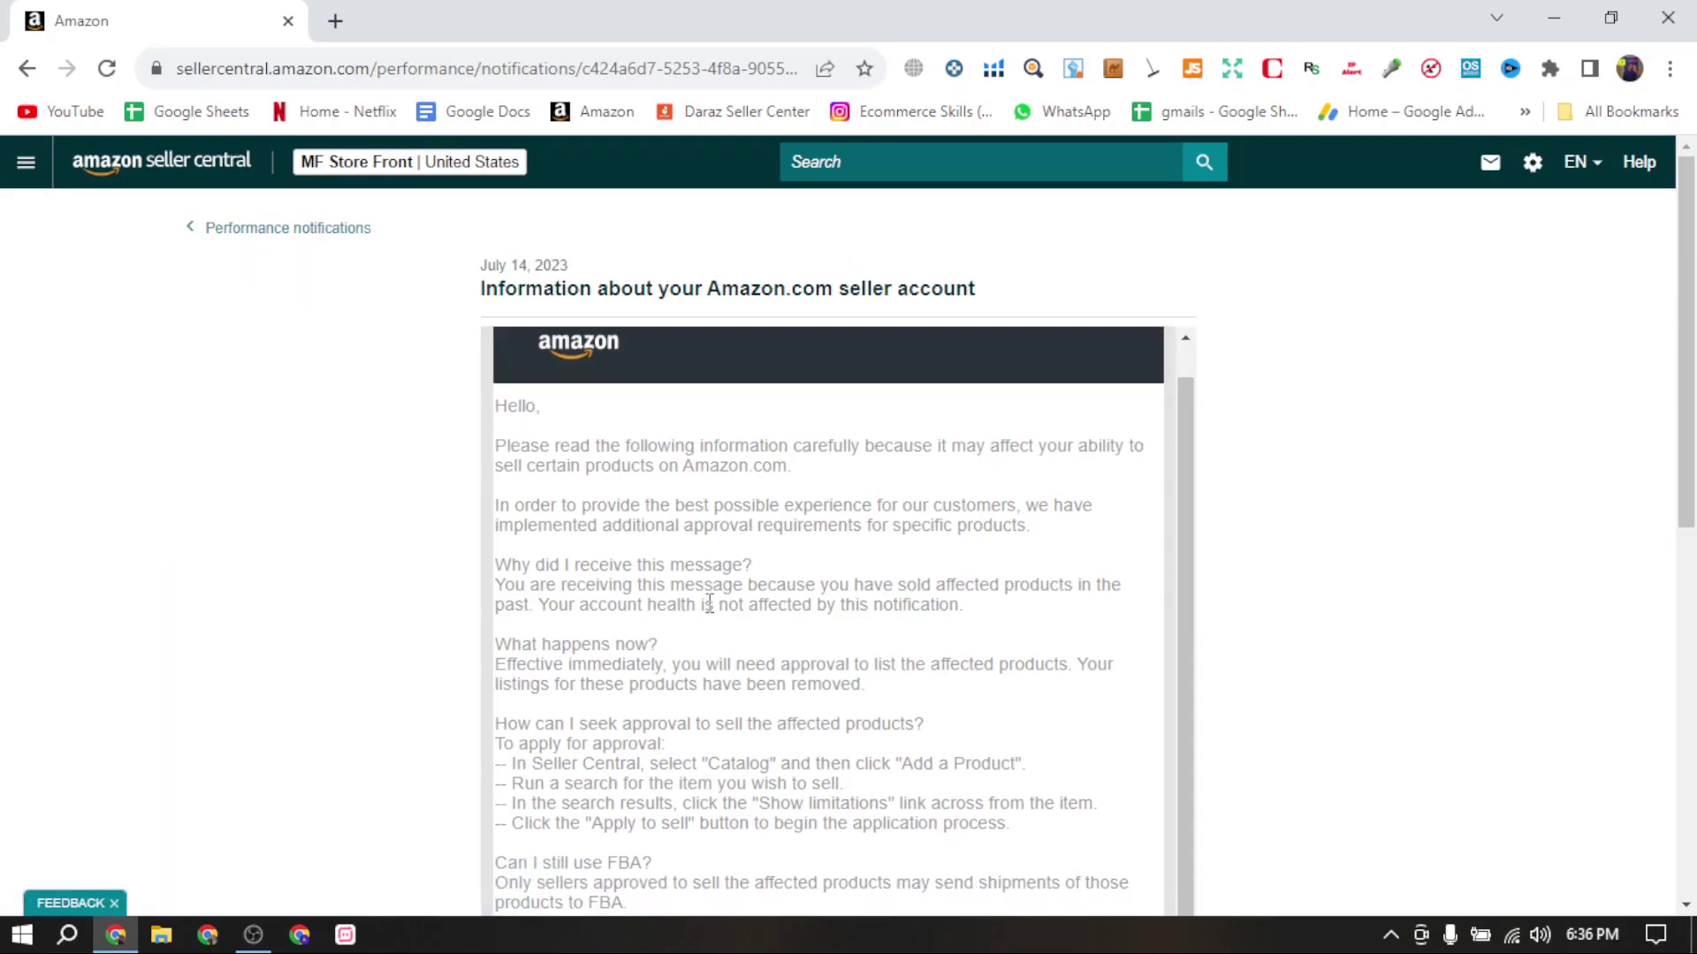
{"action": "scroll", "coordinate": [698, 654], "scroll_direction": "down", "scroll_amount": 3}
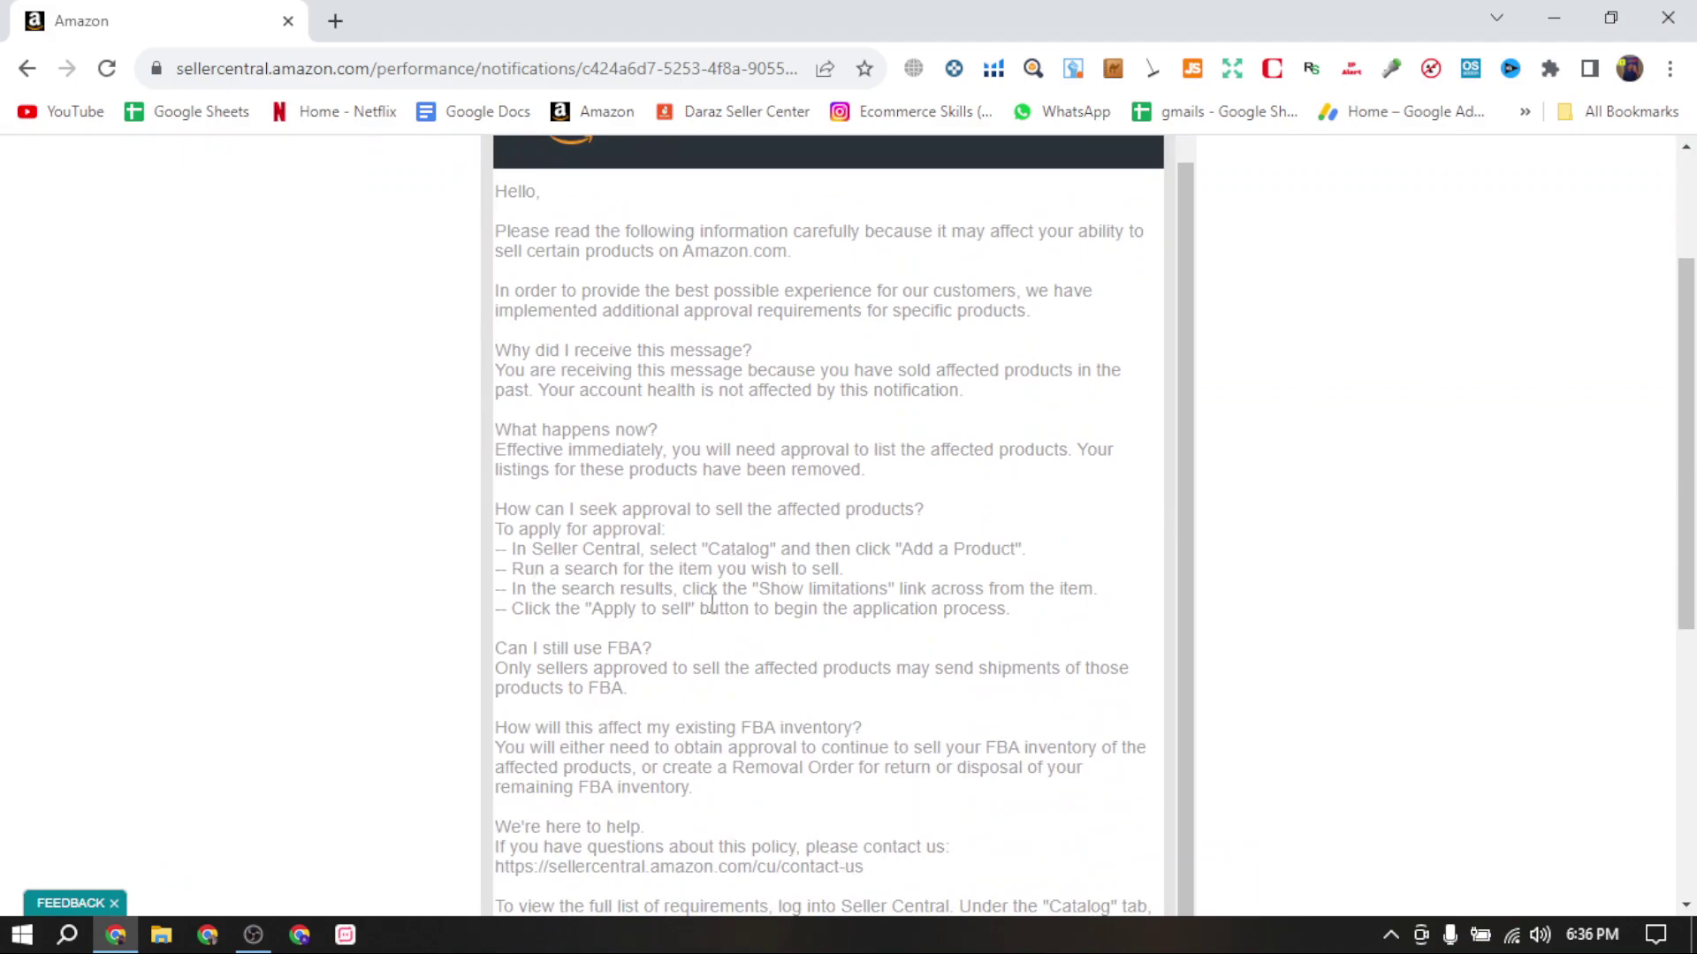
{"action": "scroll", "coordinate": [712, 604], "scroll_direction": "up", "scroll_amount": 1}
{"action": "scroll", "coordinate": [506, 366], "scroll_direction": "up", "scroll_amount": 3}
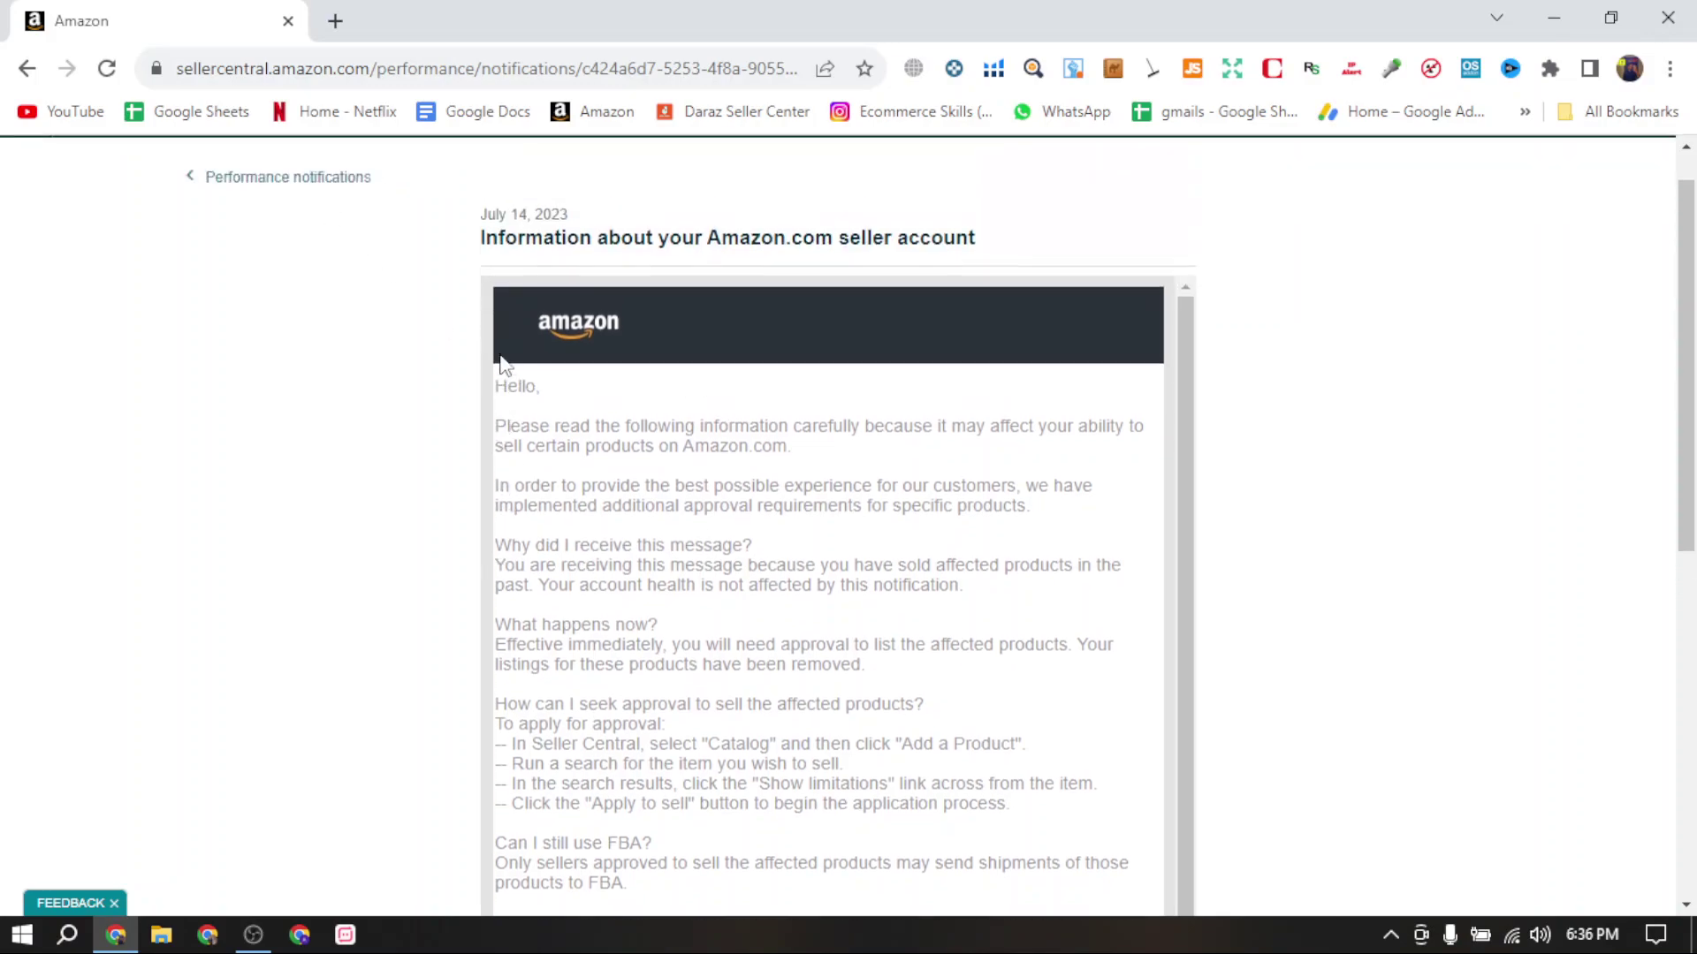
{"action": "left_click", "coordinate": [318, 230]}
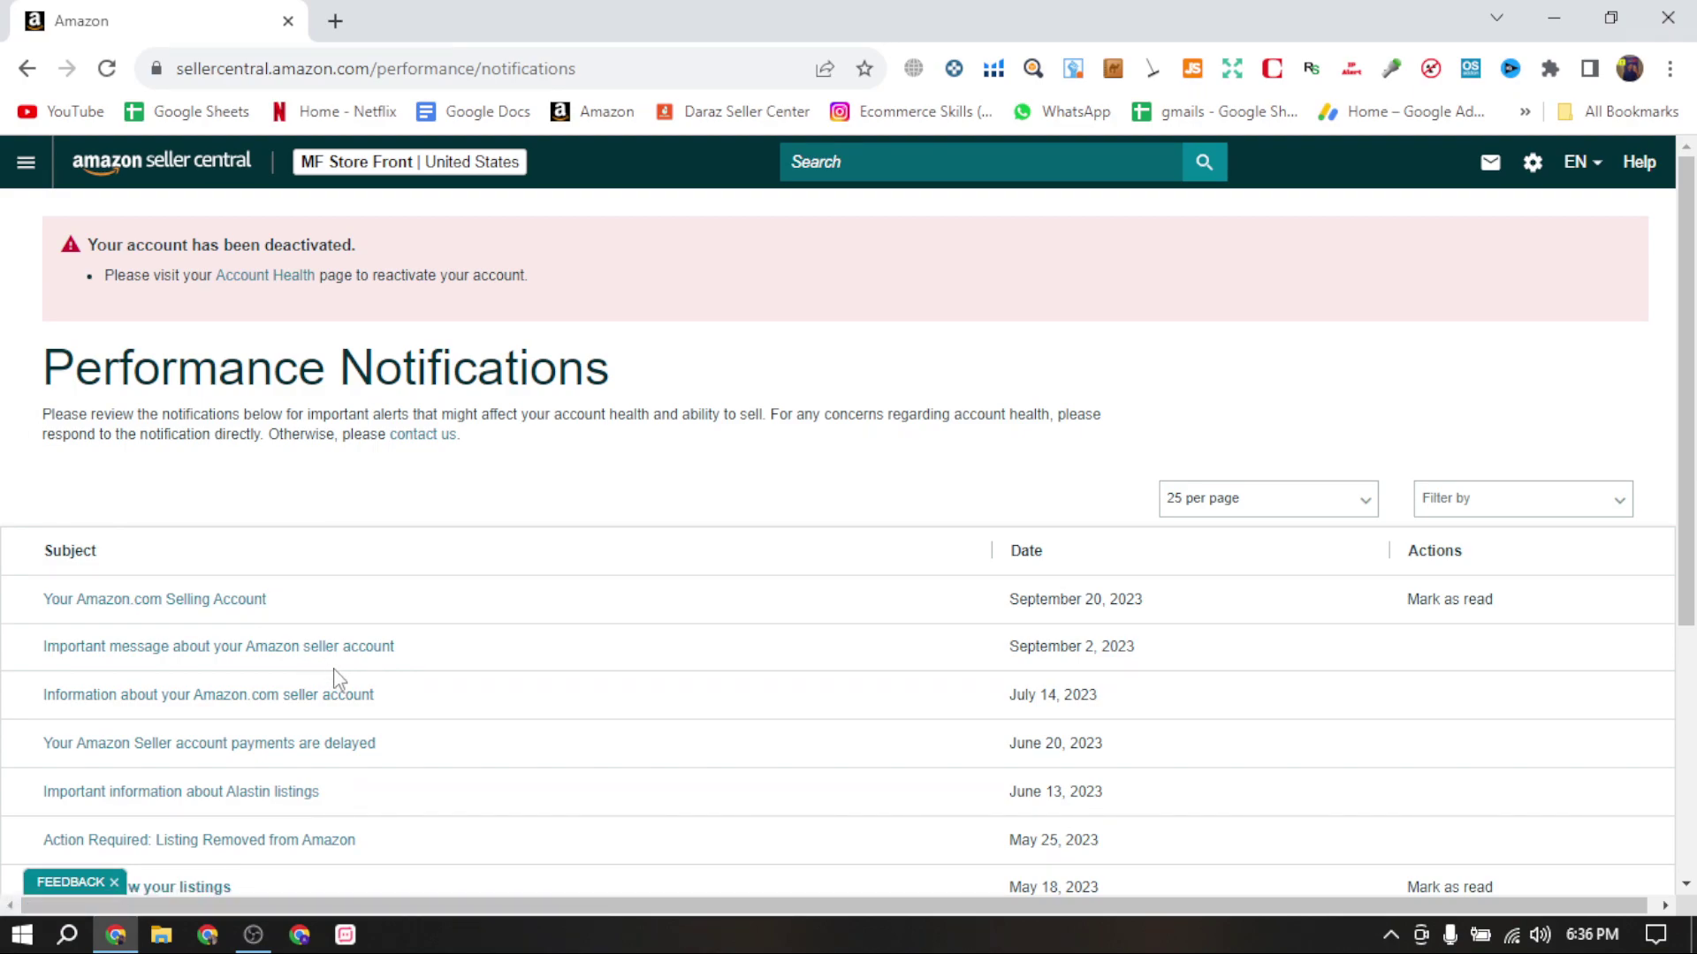
Open the September 2, 2023 notice "Important message about your Amazon seller account" and read its opening paragraph on the account review.
{"action": "left_click_drag", "start_coordinate": [1018, 650], "coordinate": [1260, 631]}
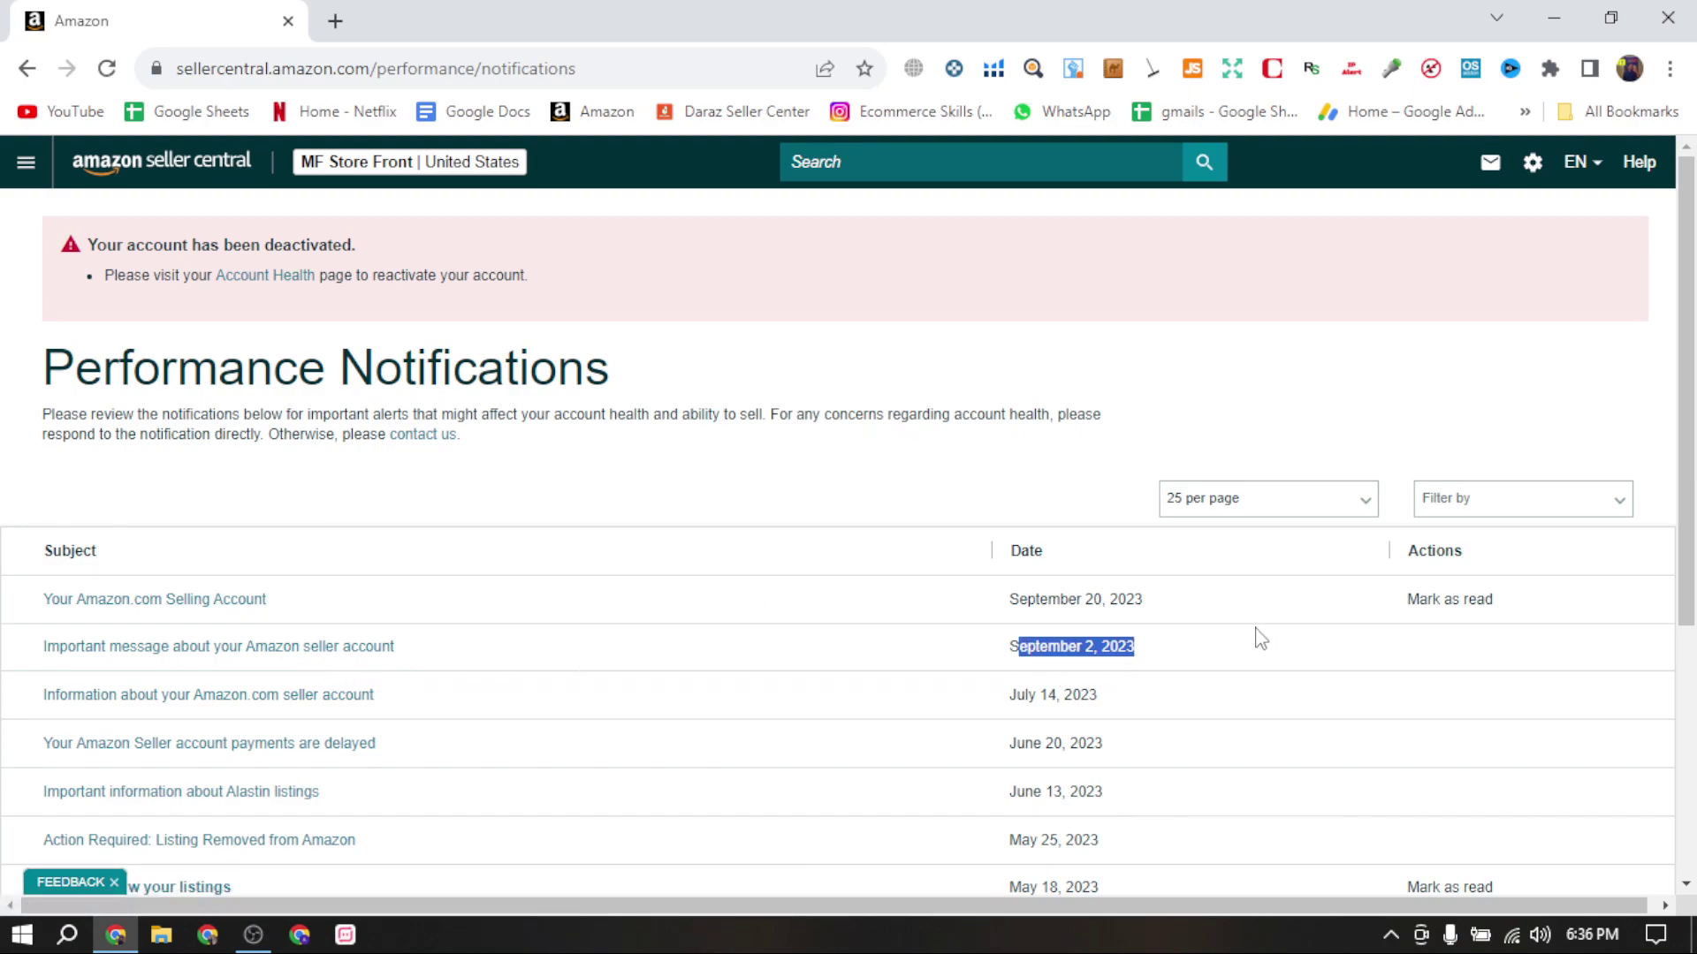
{"action": "left_click", "coordinate": [333, 652]}
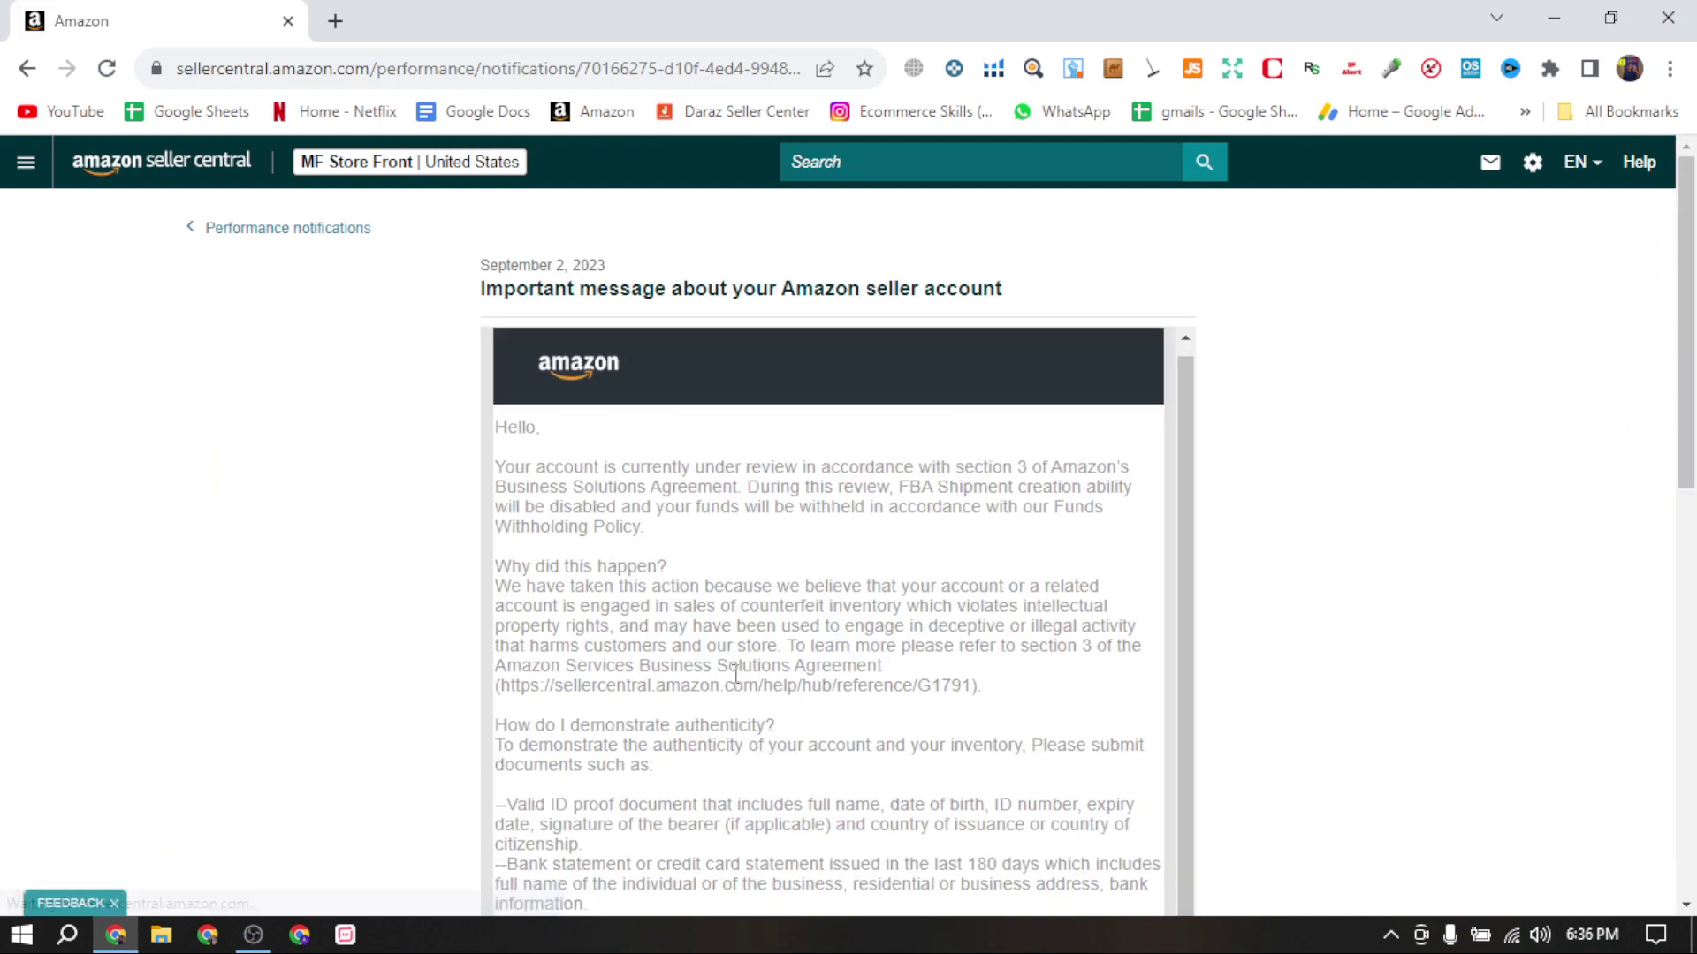
{"action": "scroll", "coordinate": [735, 674], "scroll_direction": "down", "scroll_amount": 1}
{"action": "scroll", "coordinate": [1367, 686], "scroll_direction": "down", "scroll_amount": 2}
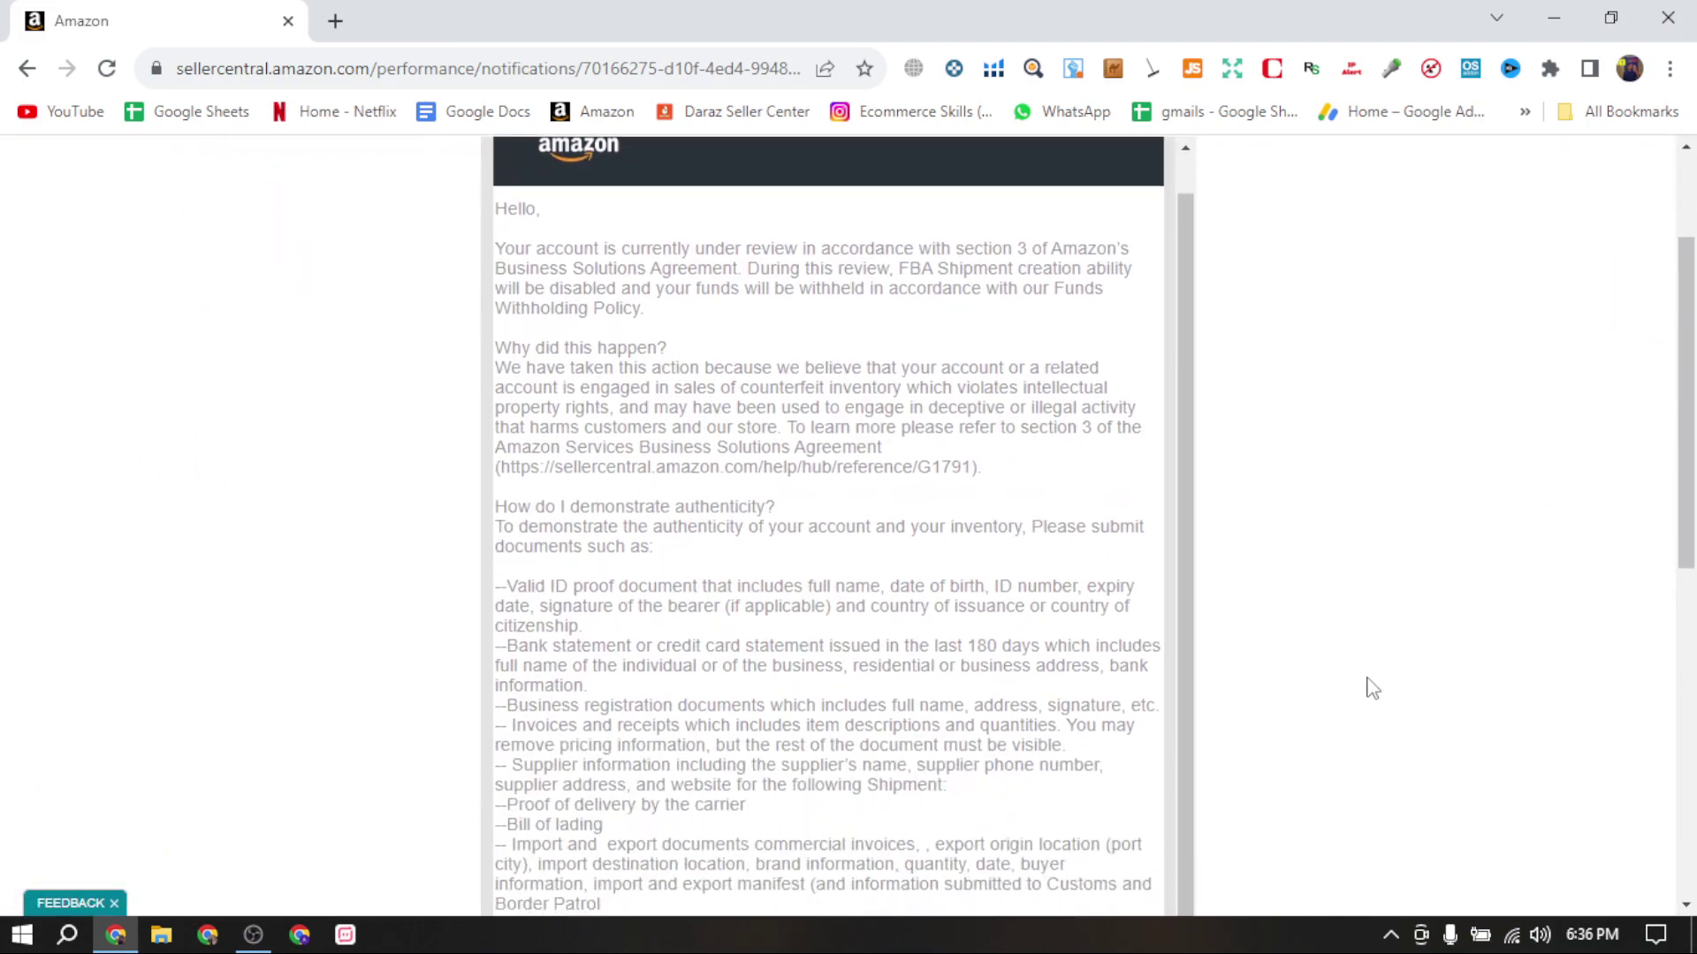
{"action": "left_click_drag", "start_coordinate": [549, 260], "coordinate": [873, 281]}
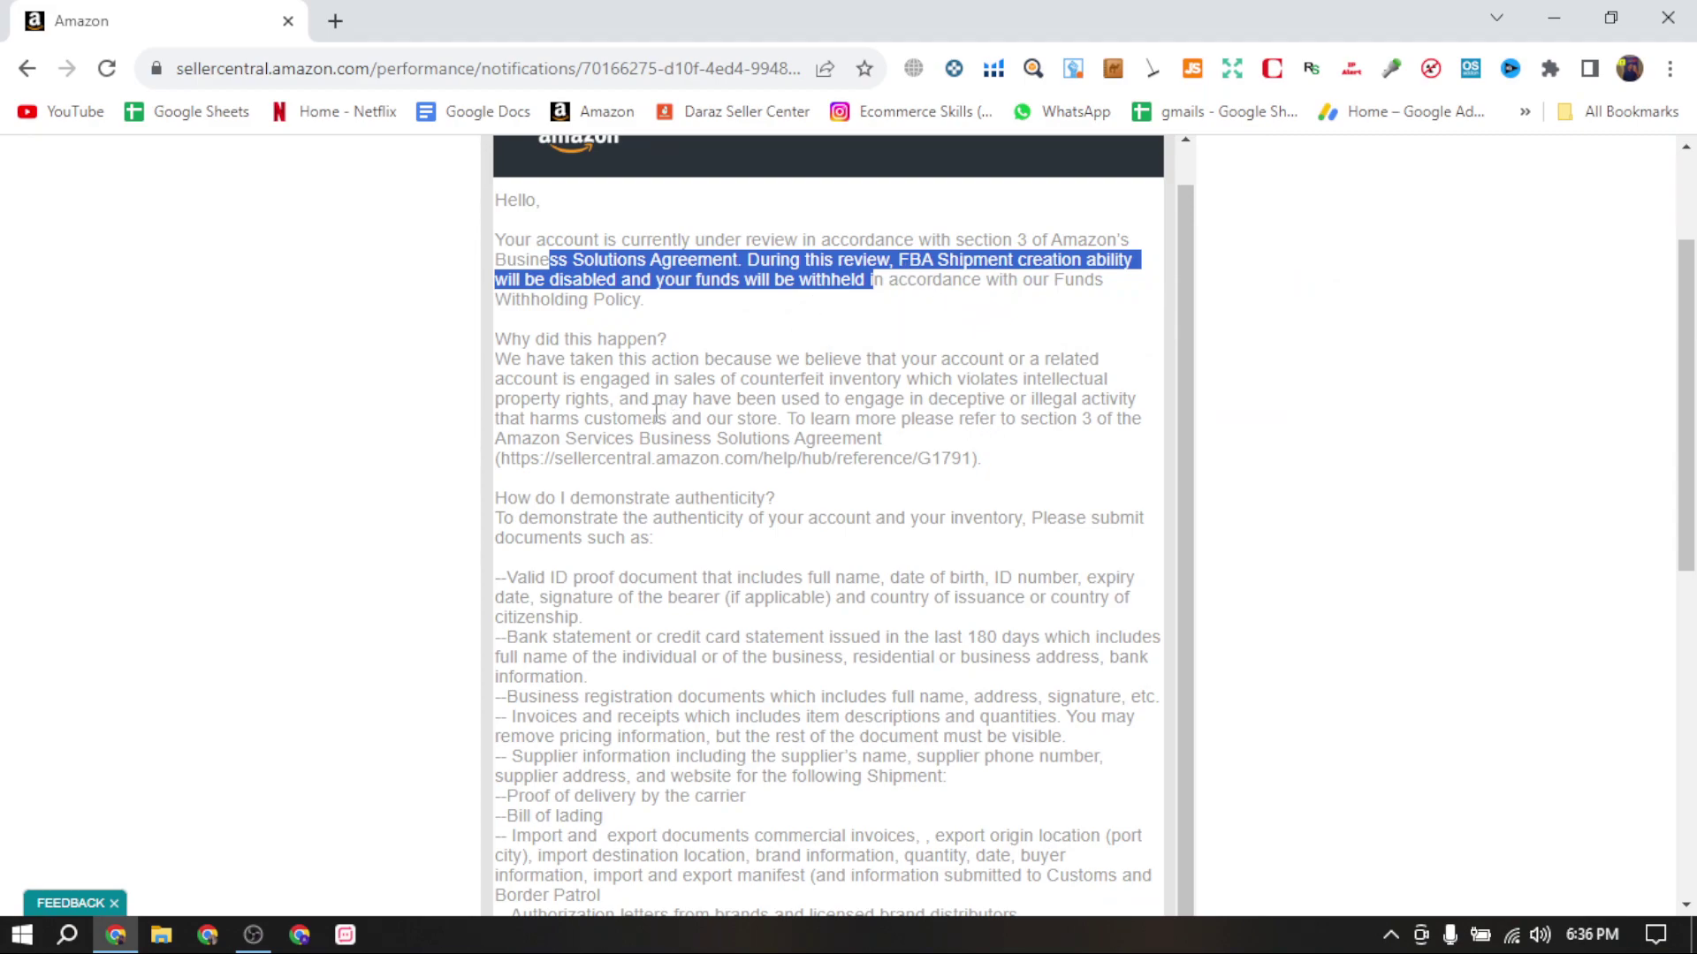
Examine the notice's list of documents for demonstrating authenticity, including ID proof, invoices, supplier information and proof of delivery.
{"action": "scroll", "coordinate": [655, 414], "scroll_direction": "down", "scroll_amount": 1}
{"action": "left_click_drag", "start_coordinate": [508, 407], "coordinate": [654, 456]}
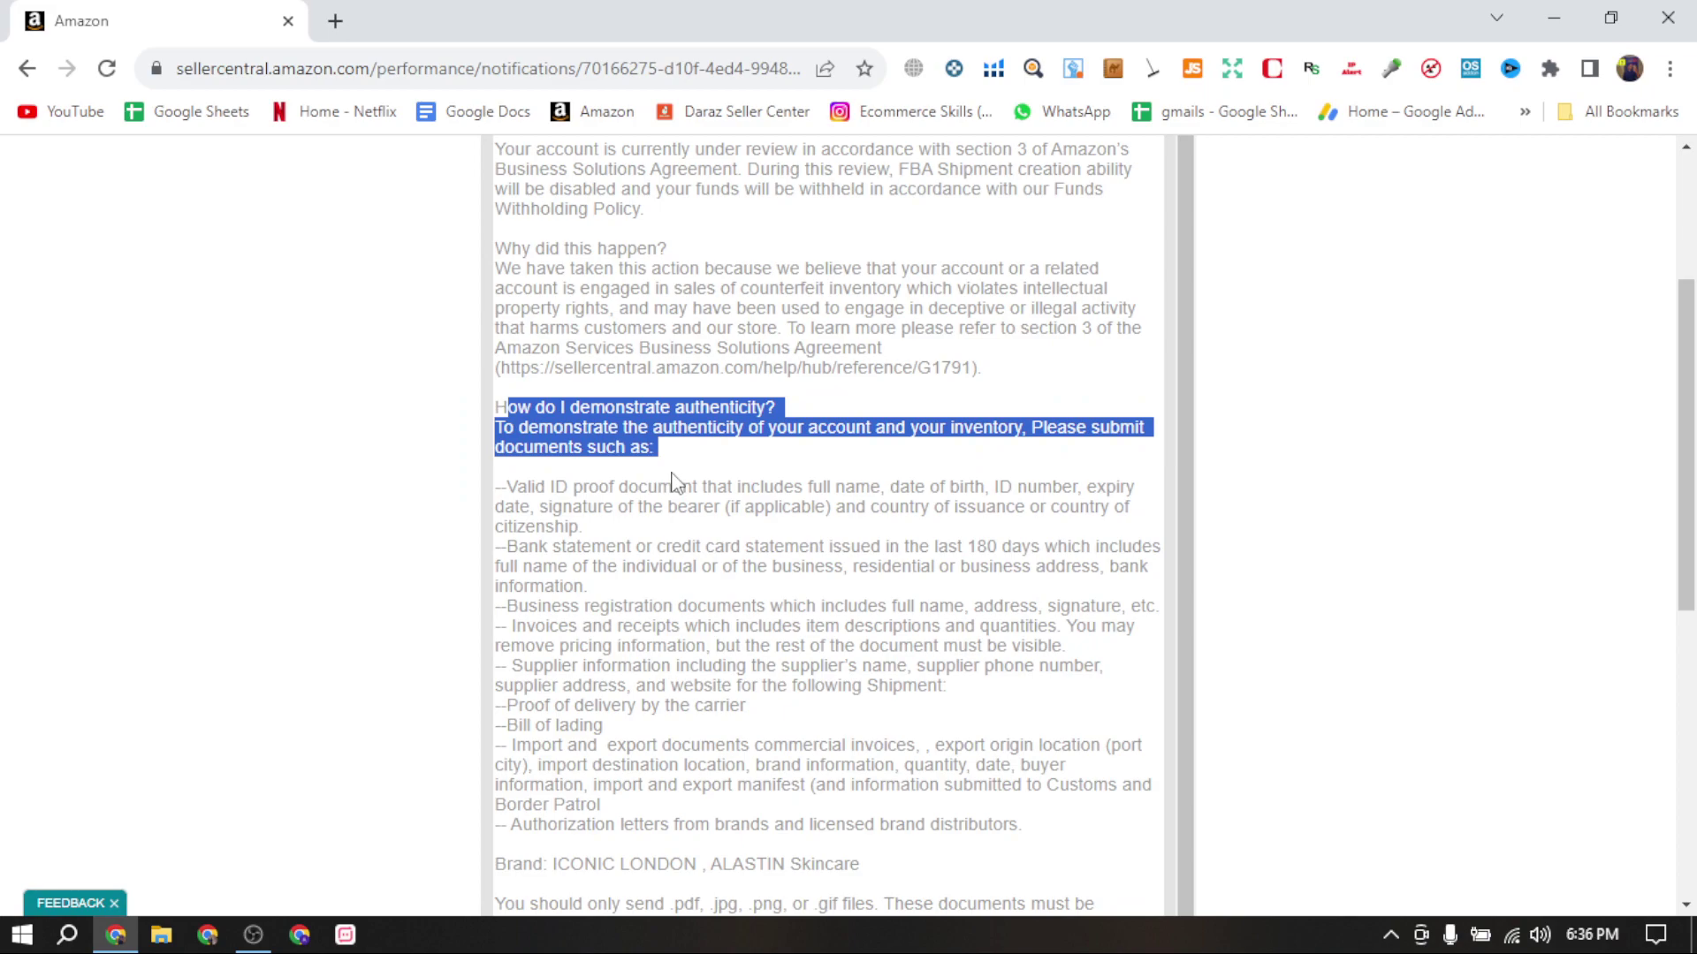
{"action": "left_click_drag", "start_coordinate": [500, 486], "coordinate": [623, 537]}
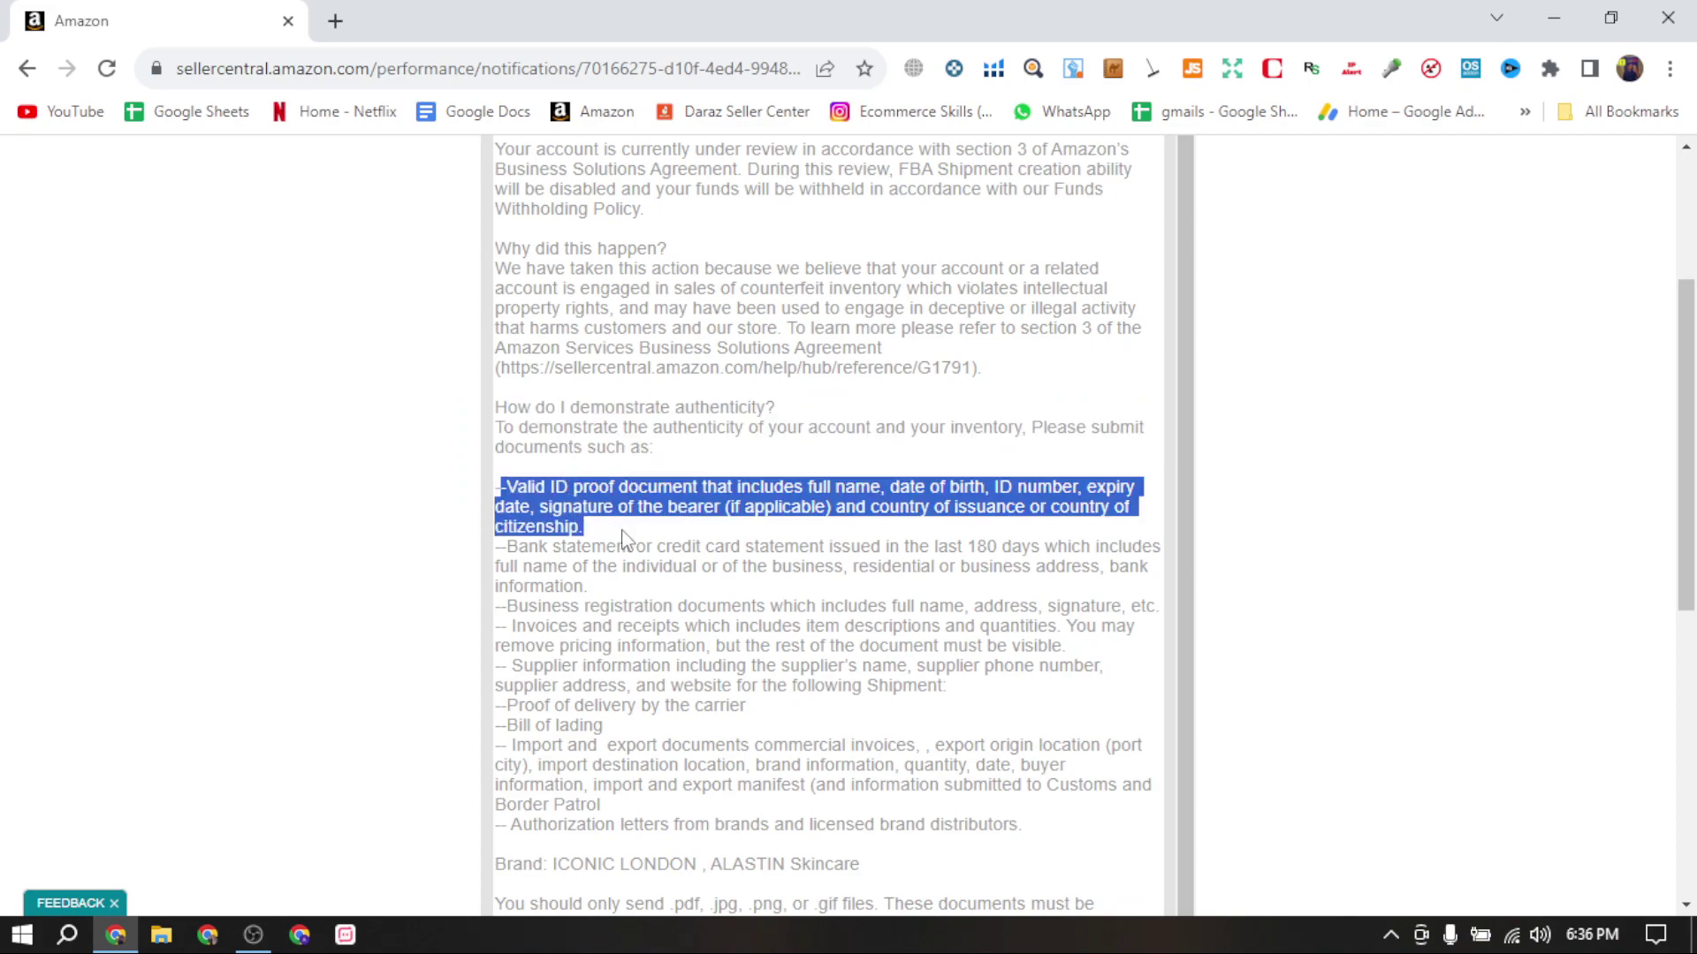
{"action": "left_click_drag", "start_coordinate": [495, 566], "coordinate": [665, 630]}
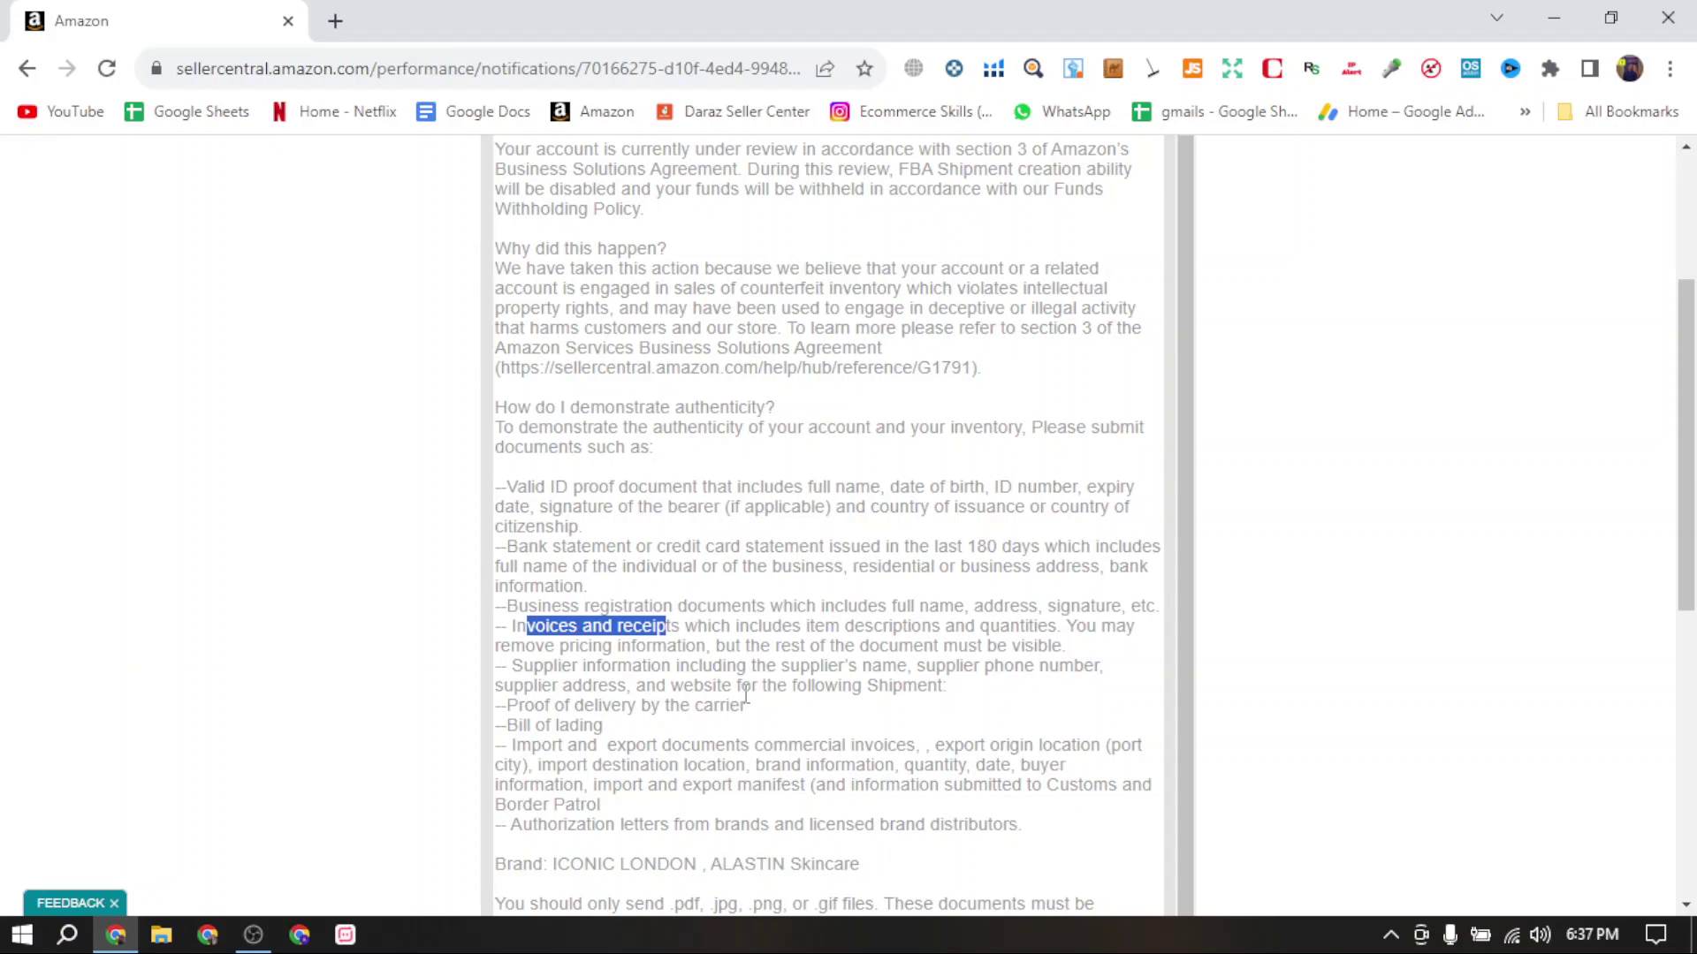
{"action": "left_click_drag", "start_coordinate": [503, 670], "coordinate": [649, 690]}
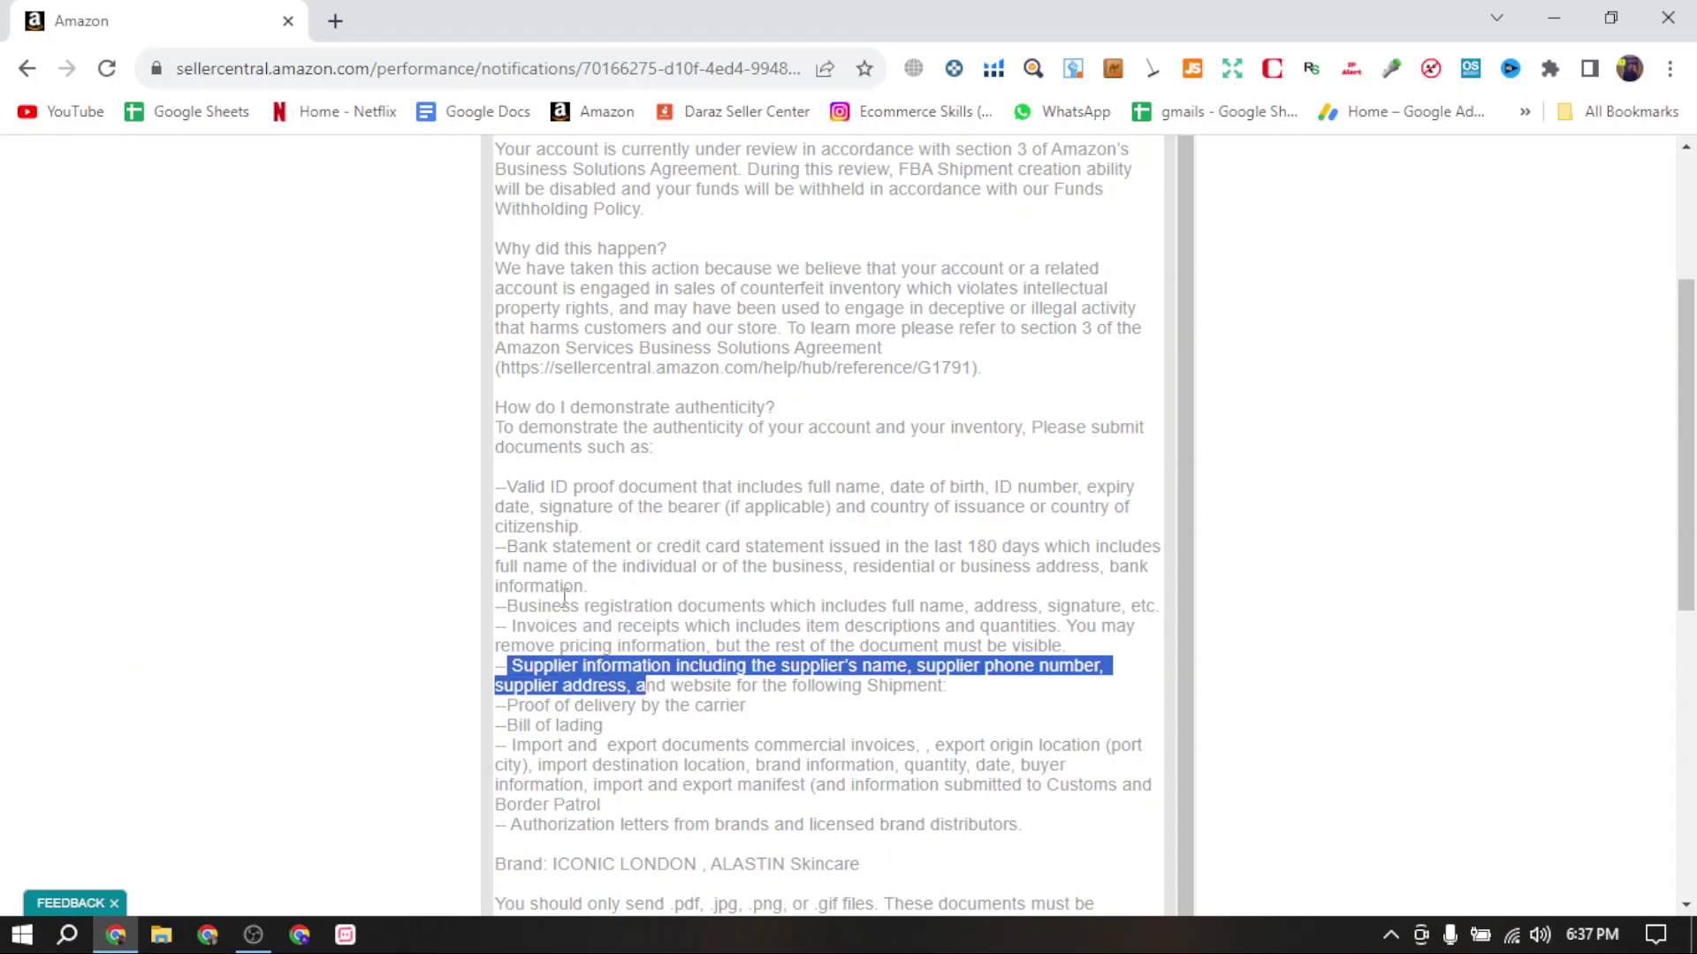
{"action": "left_click_drag", "start_coordinate": [594, 606], "coordinate": [655, 608]}
{"action": "left_click_drag", "start_coordinate": [532, 667], "coordinate": [712, 704]}
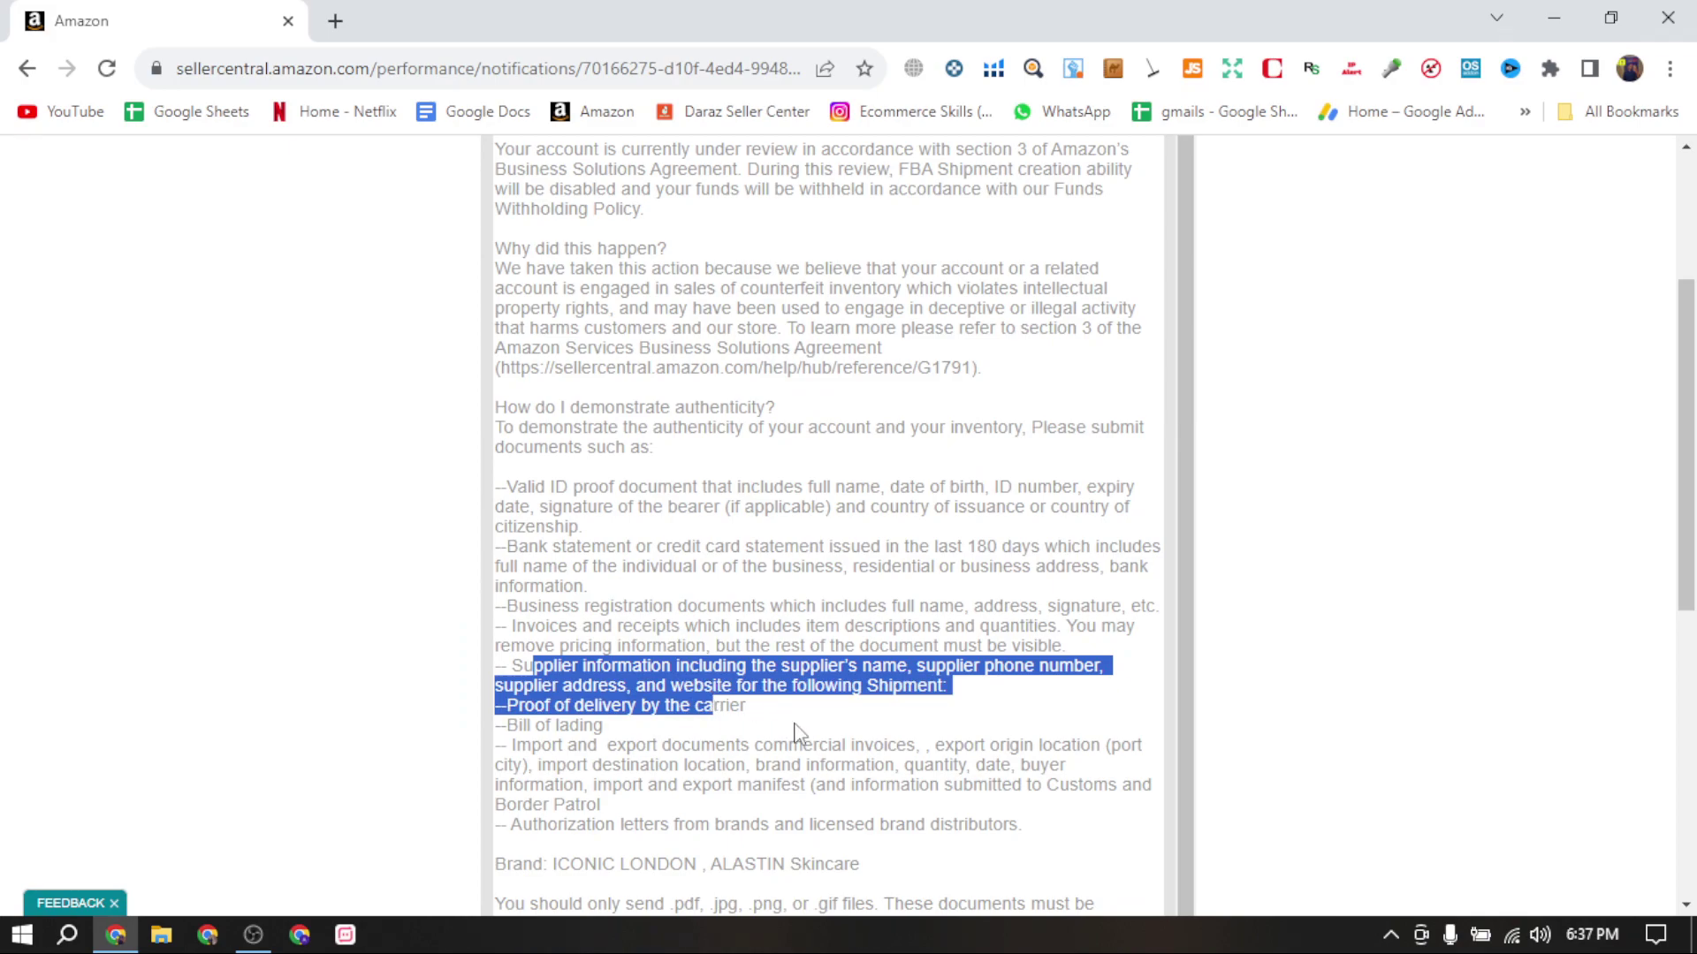
{"action": "scroll", "coordinate": [795, 732], "scroll_direction": "down", "scroll_amount": 1}
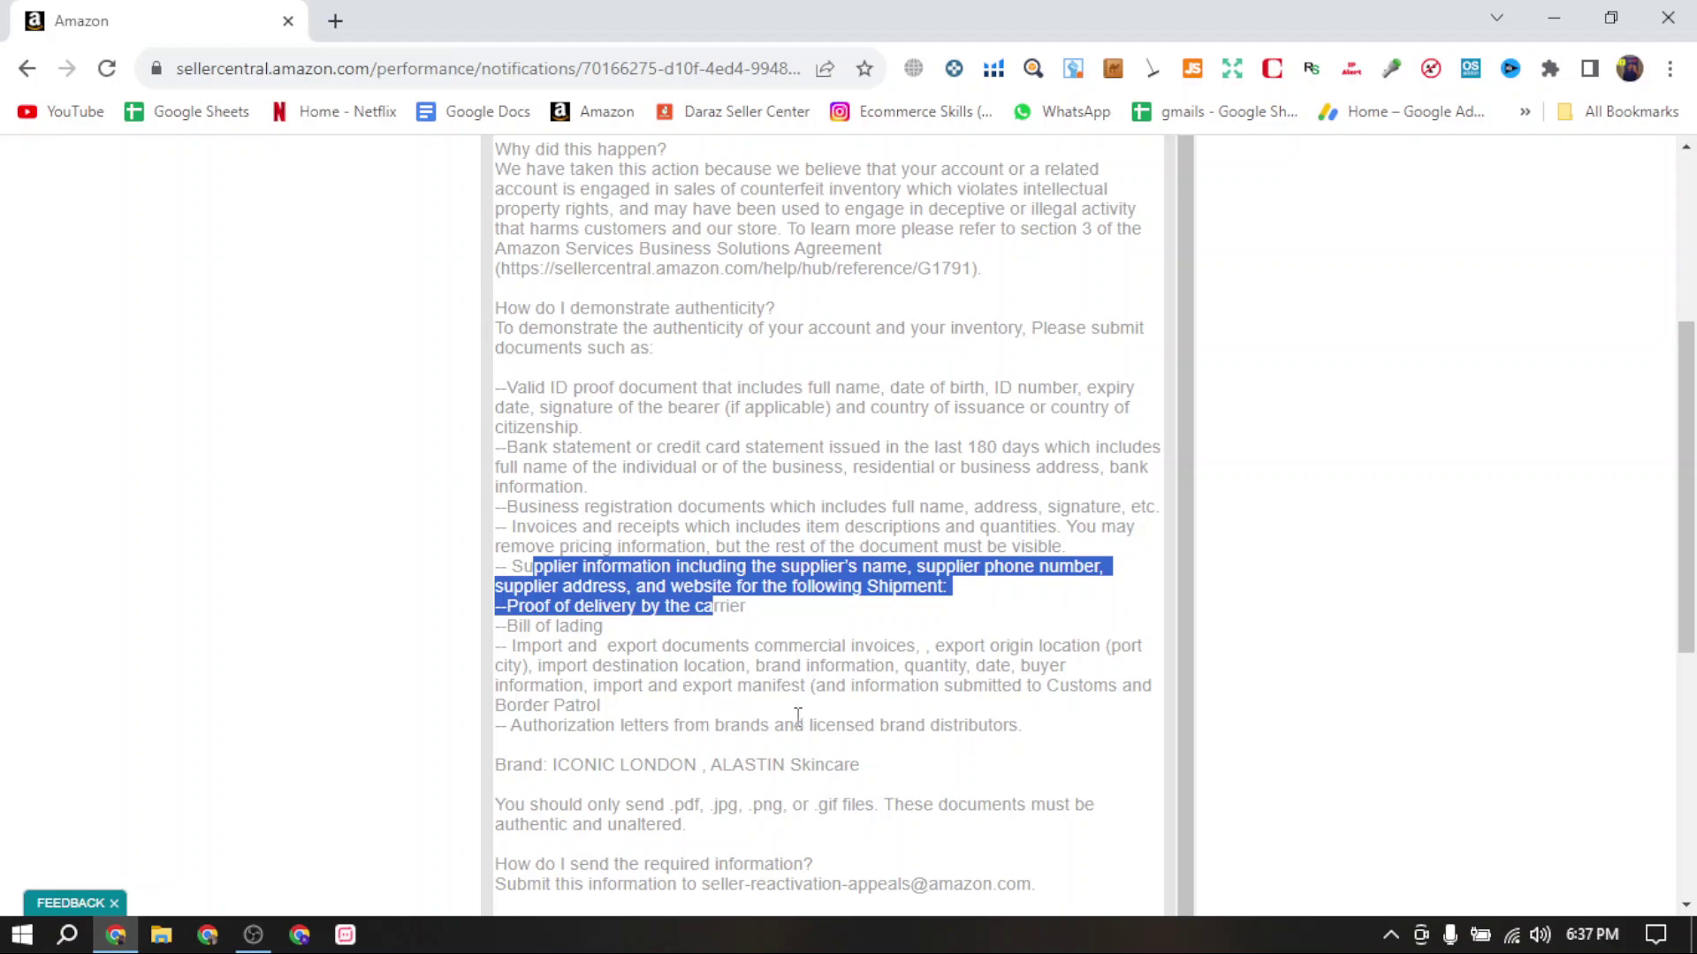
Read the remaining document requirements: bill of lading, import and export documents, brand authorization letters and the ICONIC LONDON and ALASTIN Skincare brands.
{"action": "left_click_drag", "start_coordinate": [506, 625], "coordinate": [718, 630]}
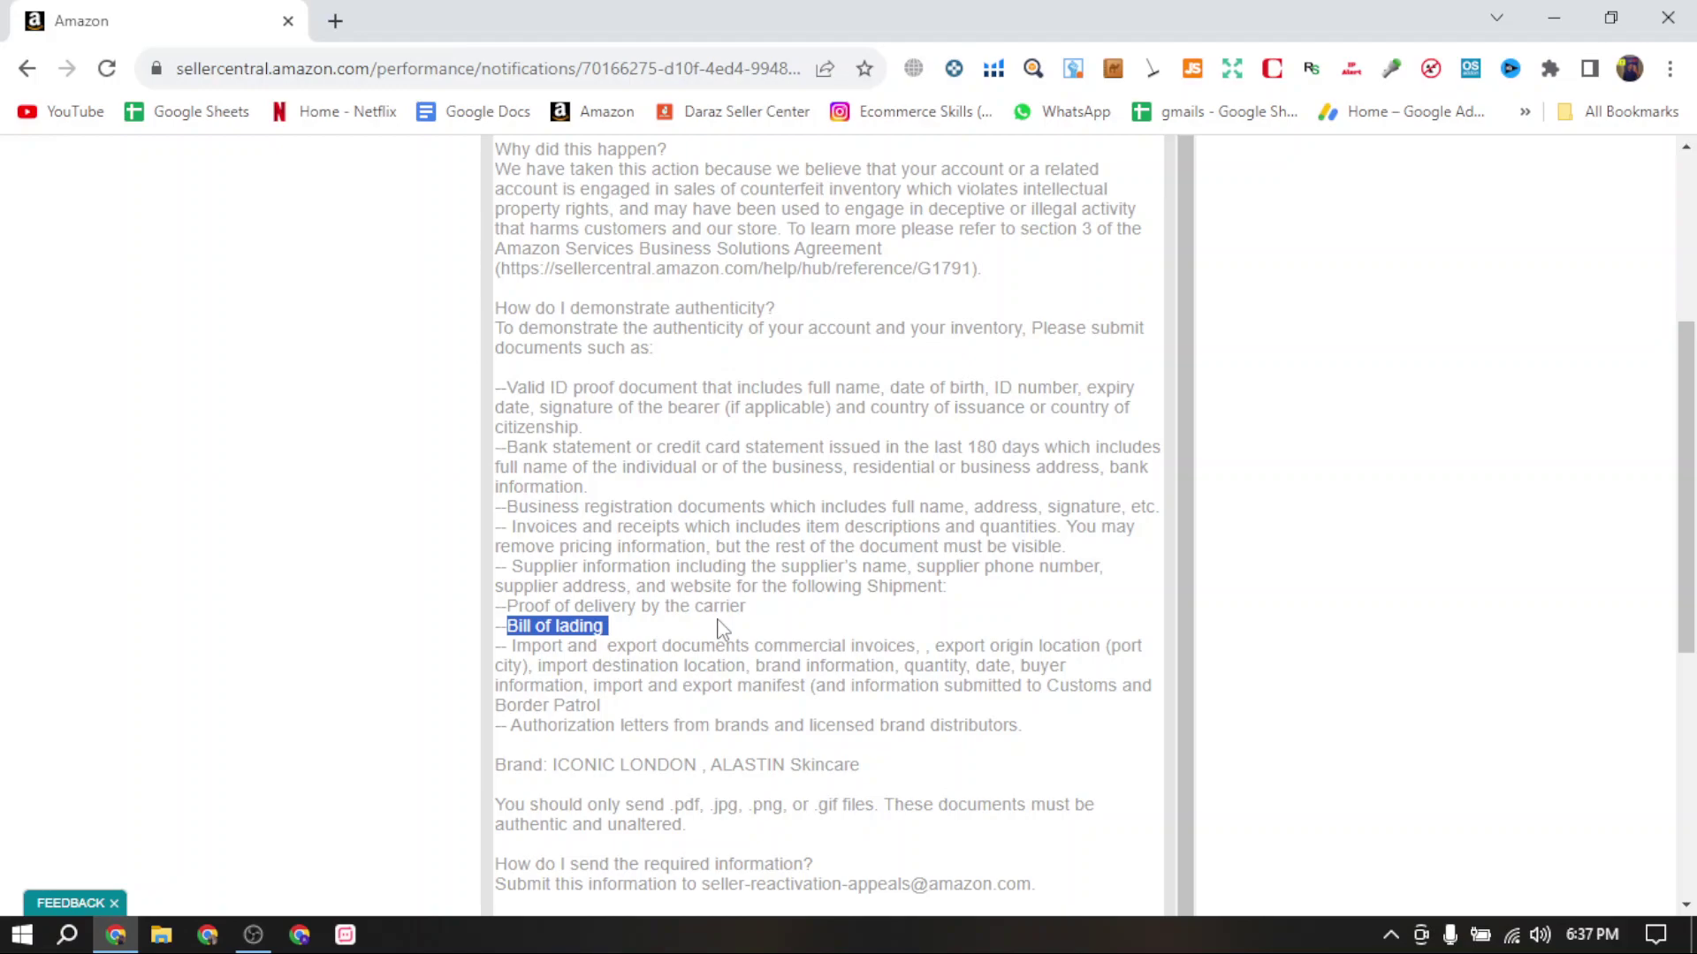
{"action": "scroll", "coordinate": [720, 629], "scroll_direction": "down", "scroll_amount": 2}
{"action": "left_click_drag", "start_coordinate": [500, 423], "coordinate": [723, 501]}
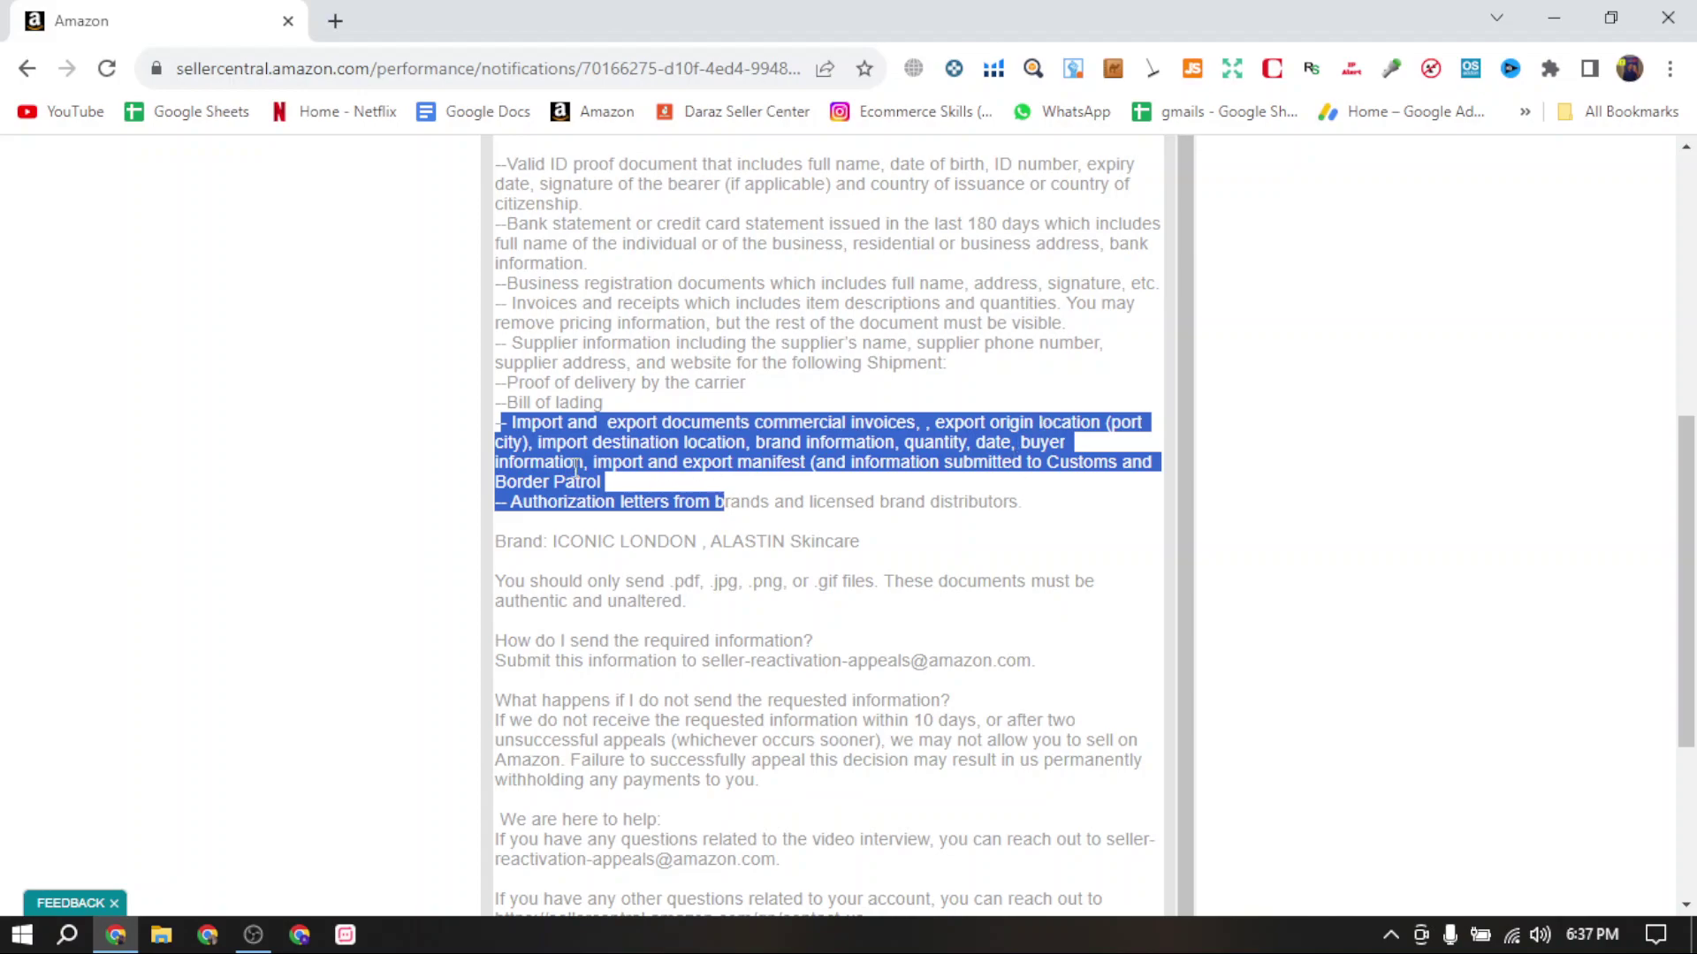
{"action": "left_click", "coordinate": [486, 585]}
{"action": "left_click_drag", "start_coordinate": [500, 528], "coordinate": [838, 521]}
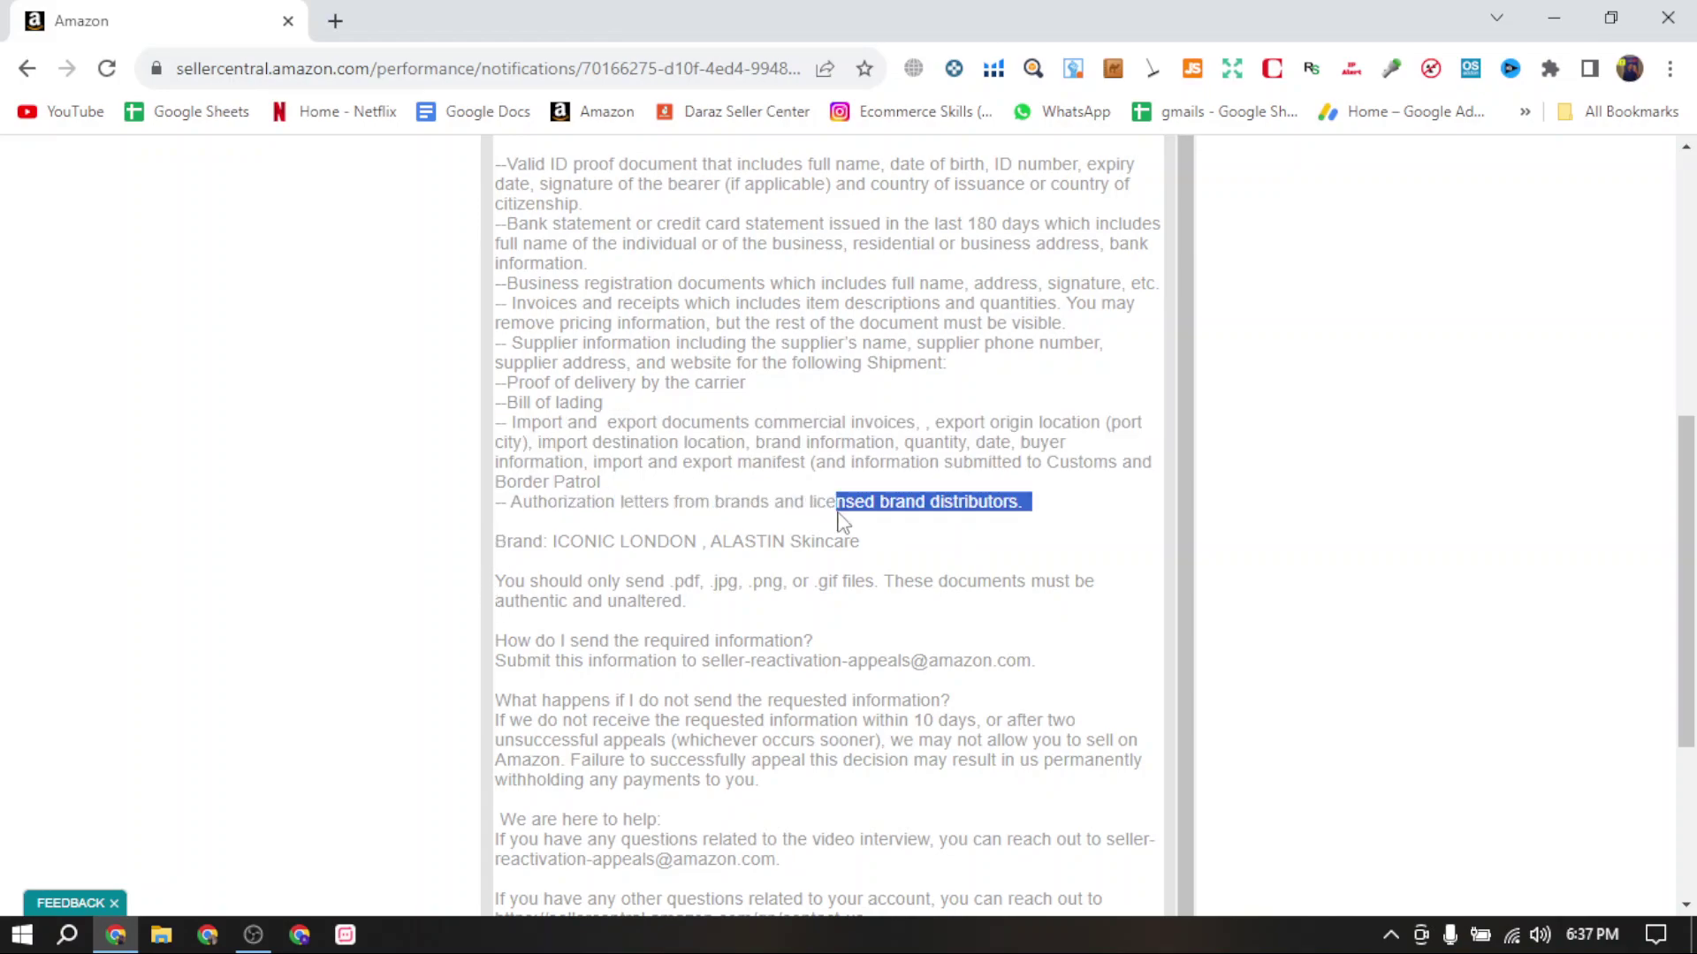
{"action": "left_click_drag", "start_coordinate": [554, 541], "coordinate": [715, 568]}
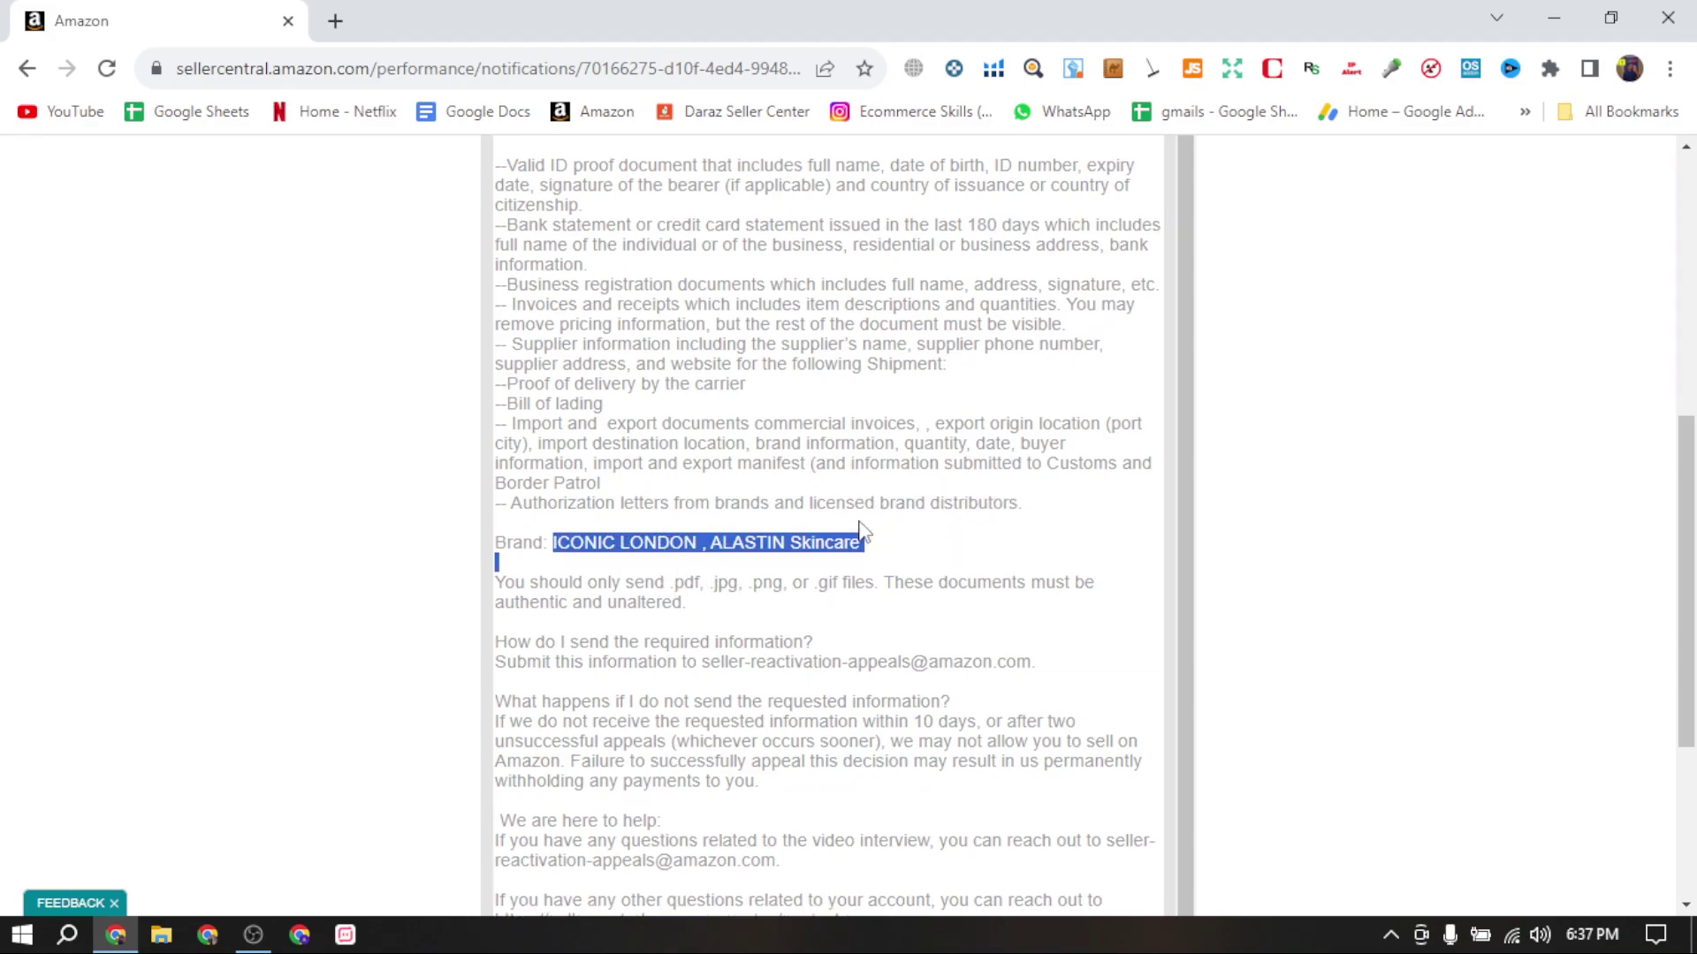
Review the notice's document list again from the ID proof and bank statement through business registration, supplier information, proof of delivery and bill of lading.
{"action": "scroll", "coordinate": [863, 531], "scroll_direction": "up", "scroll_amount": 10}
{"action": "right_click", "coordinate": [863, 529]}
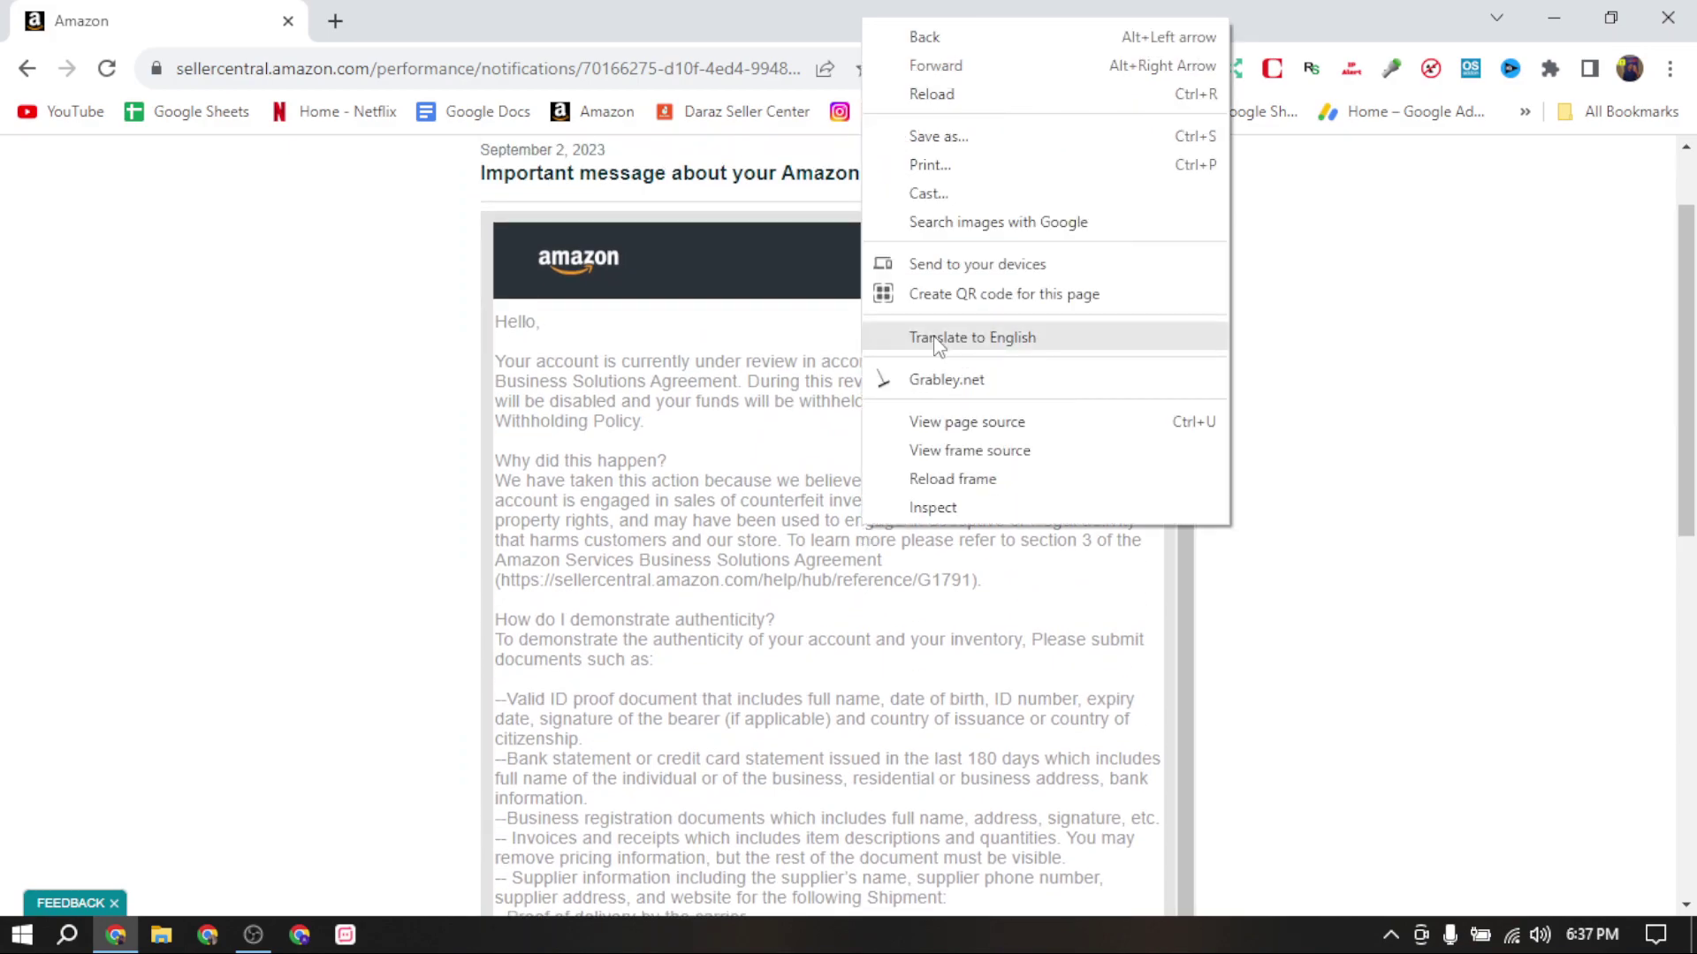
{"action": "left_click", "coordinate": [826, 354]}
{"action": "scroll", "coordinate": [894, 659], "scroll_direction": "down", "scroll_amount": 1}
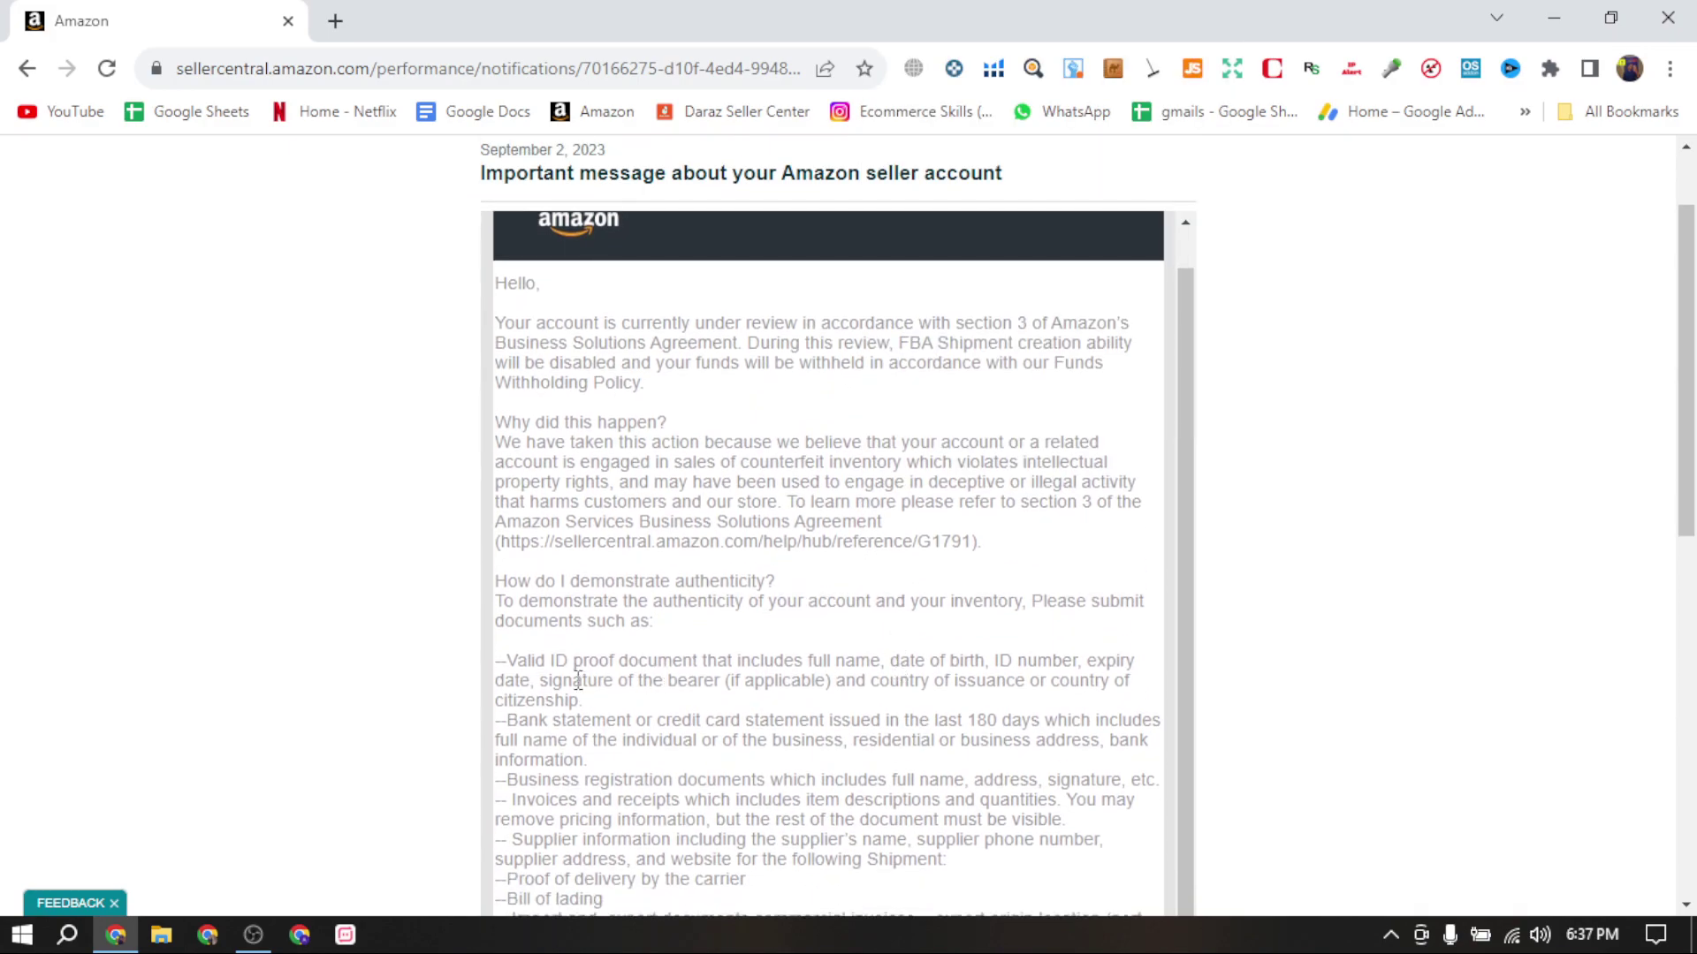
{"action": "left_click_drag", "start_coordinate": [578, 680], "coordinate": [834, 681]}
{"action": "left_click_drag", "start_coordinate": [558, 740], "coordinate": [625, 742]}
{"action": "scroll", "coordinate": [624, 751], "scroll_direction": "down", "scroll_amount": 1}
{"action": "scroll", "coordinate": [625, 756], "scroll_direction": "down", "scroll_amount": 2}
{"action": "left_click_drag", "start_coordinate": [518, 723], "coordinate": [655, 726]}
{"action": "left_click_drag", "start_coordinate": [554, 705], "coordinate": [782, 714]}
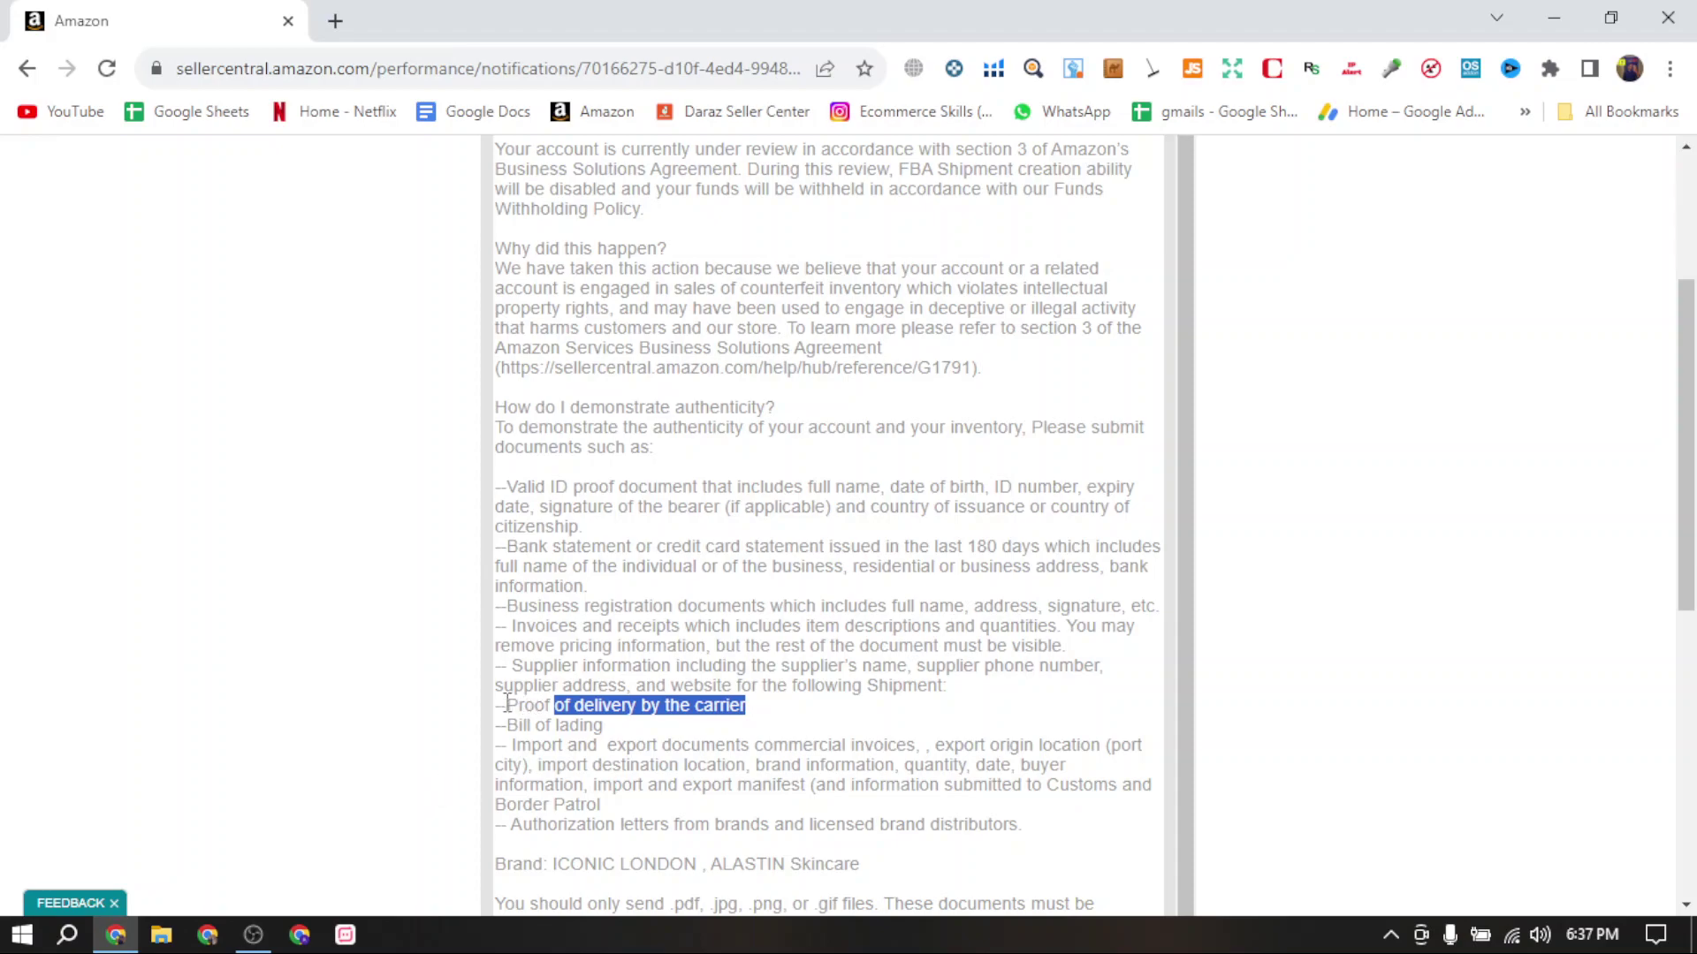
{"action": "left_click_drag", "start_coordinate": [513, 665], "coordinate": [711, 669]}
{"action": "left_click_drag", "start_coordinate": [500, 607], "coordinate": [625, 625]}
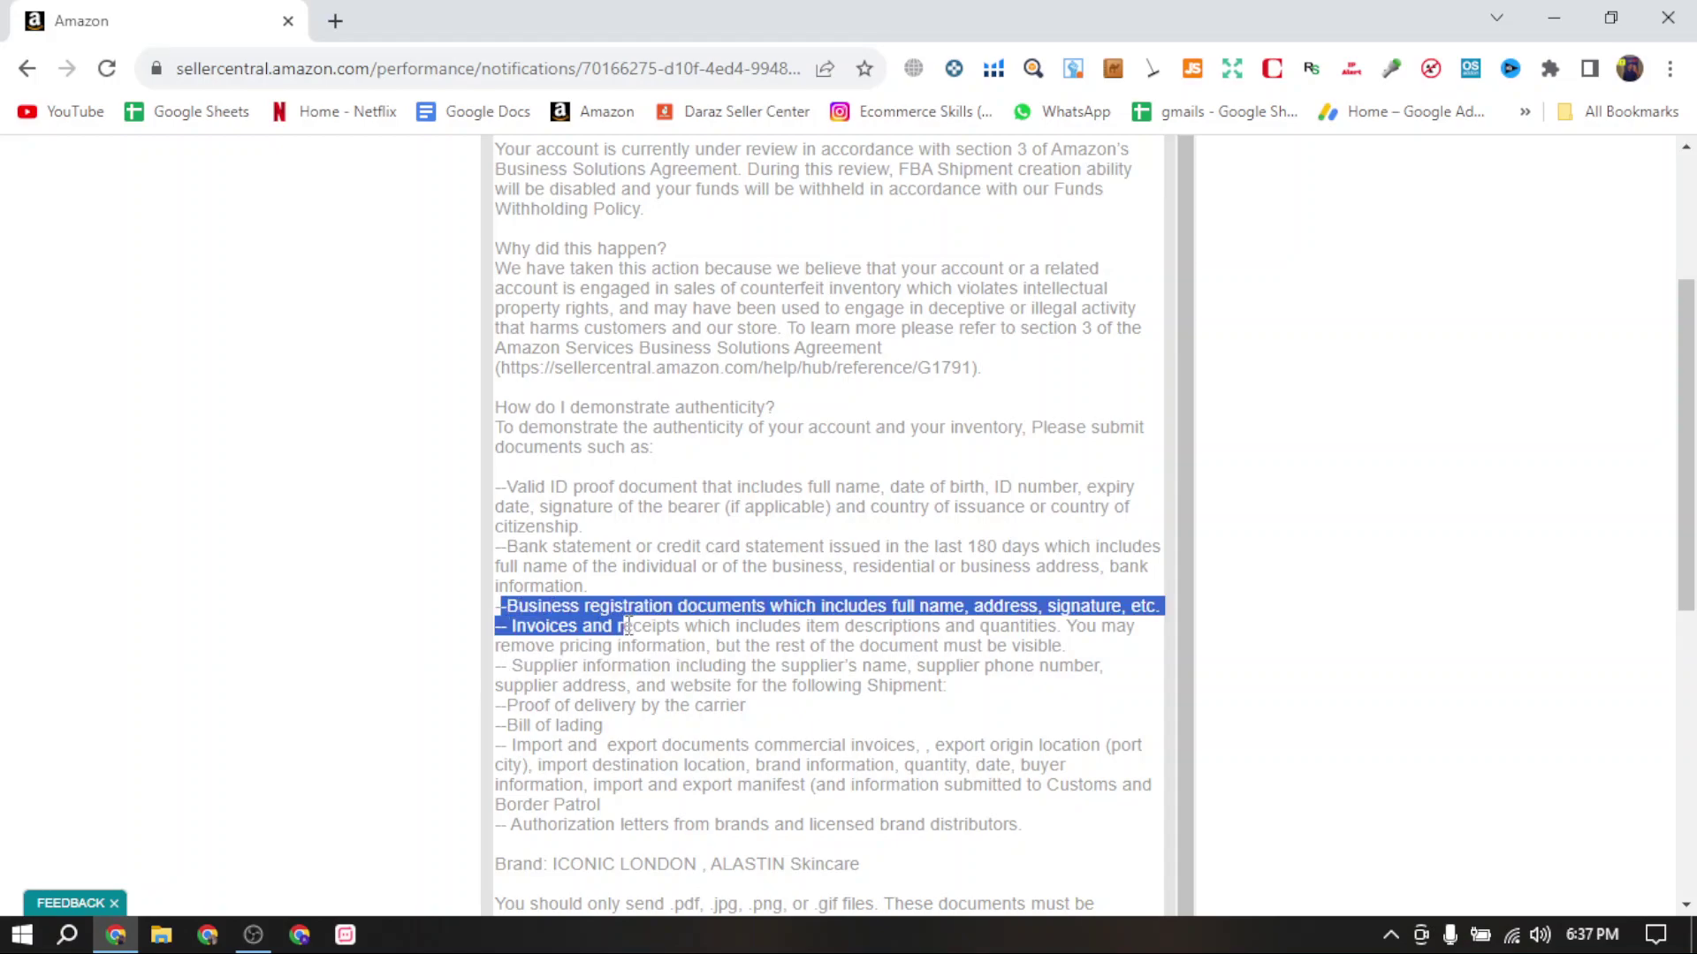
Compare the authorization letter and import/export manifest requirements with the business registration documents requirement, including full name, address and signature.
{"action": "left_click_drag", "start_coordinate": [528, 824], "coordinate": [674, 835]}
{"action": "left_click", "coordinate": [530, 777]}
{"action": "left_click_drag", "start_coordinate": [530, 778], "coordinate": [804, 785]}
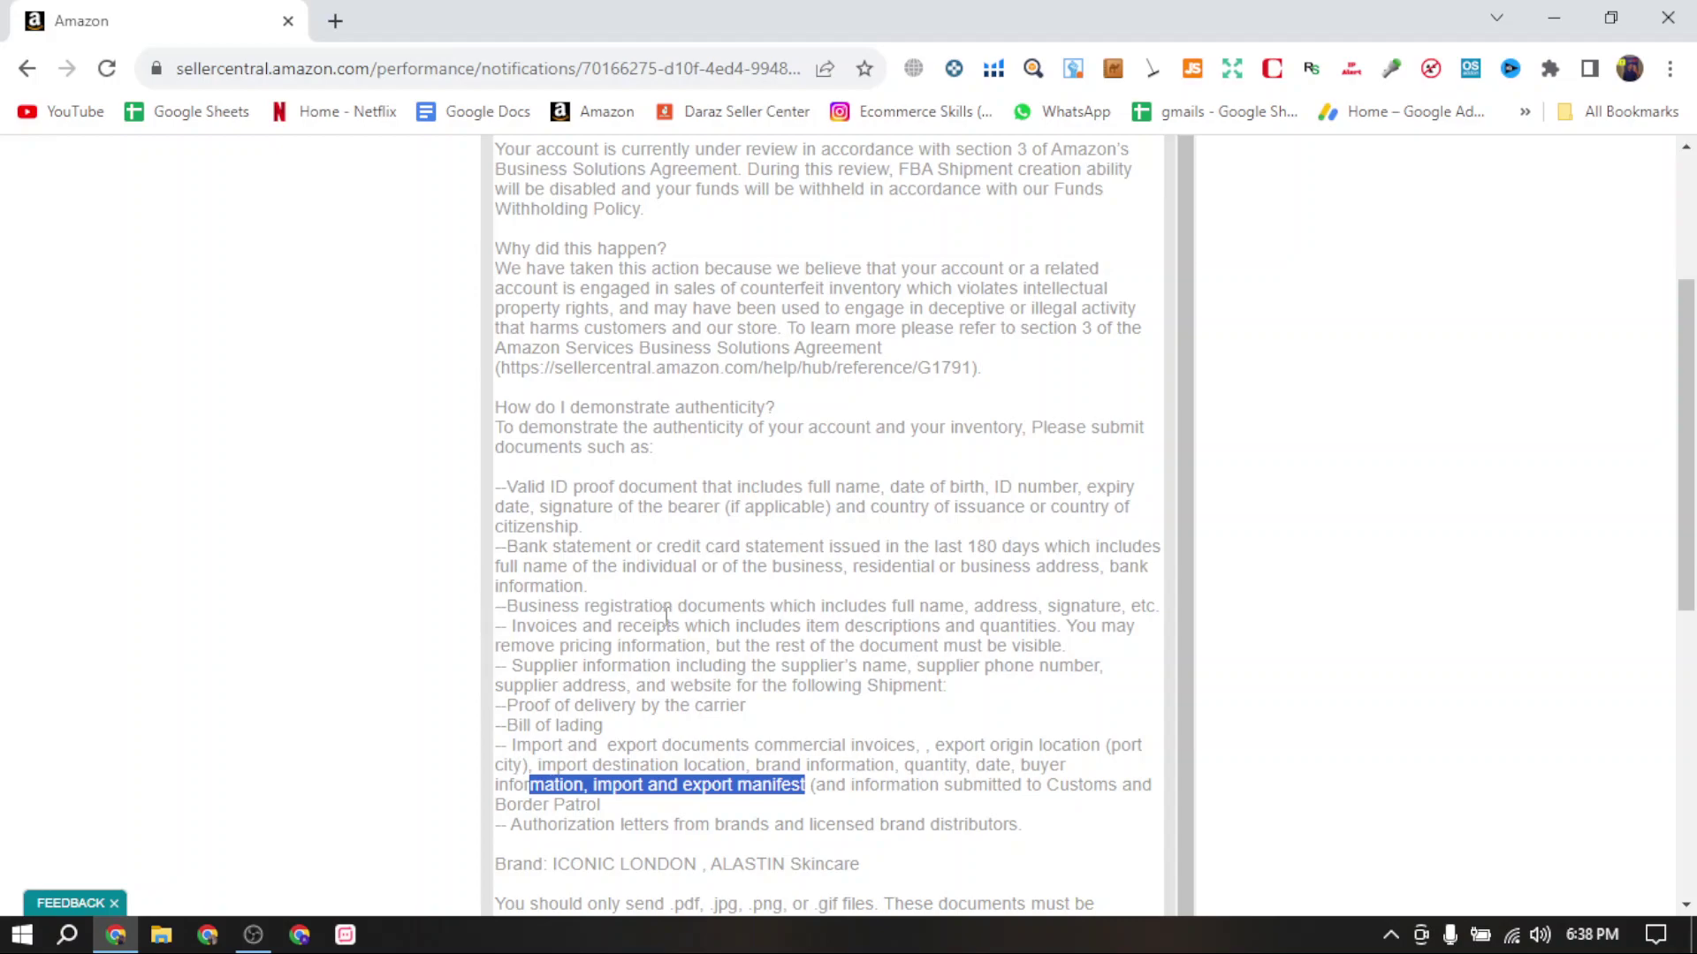
{"action": "left_click_drag", "start_coordinate": [501, 606], "coordinate": [631, 646]}
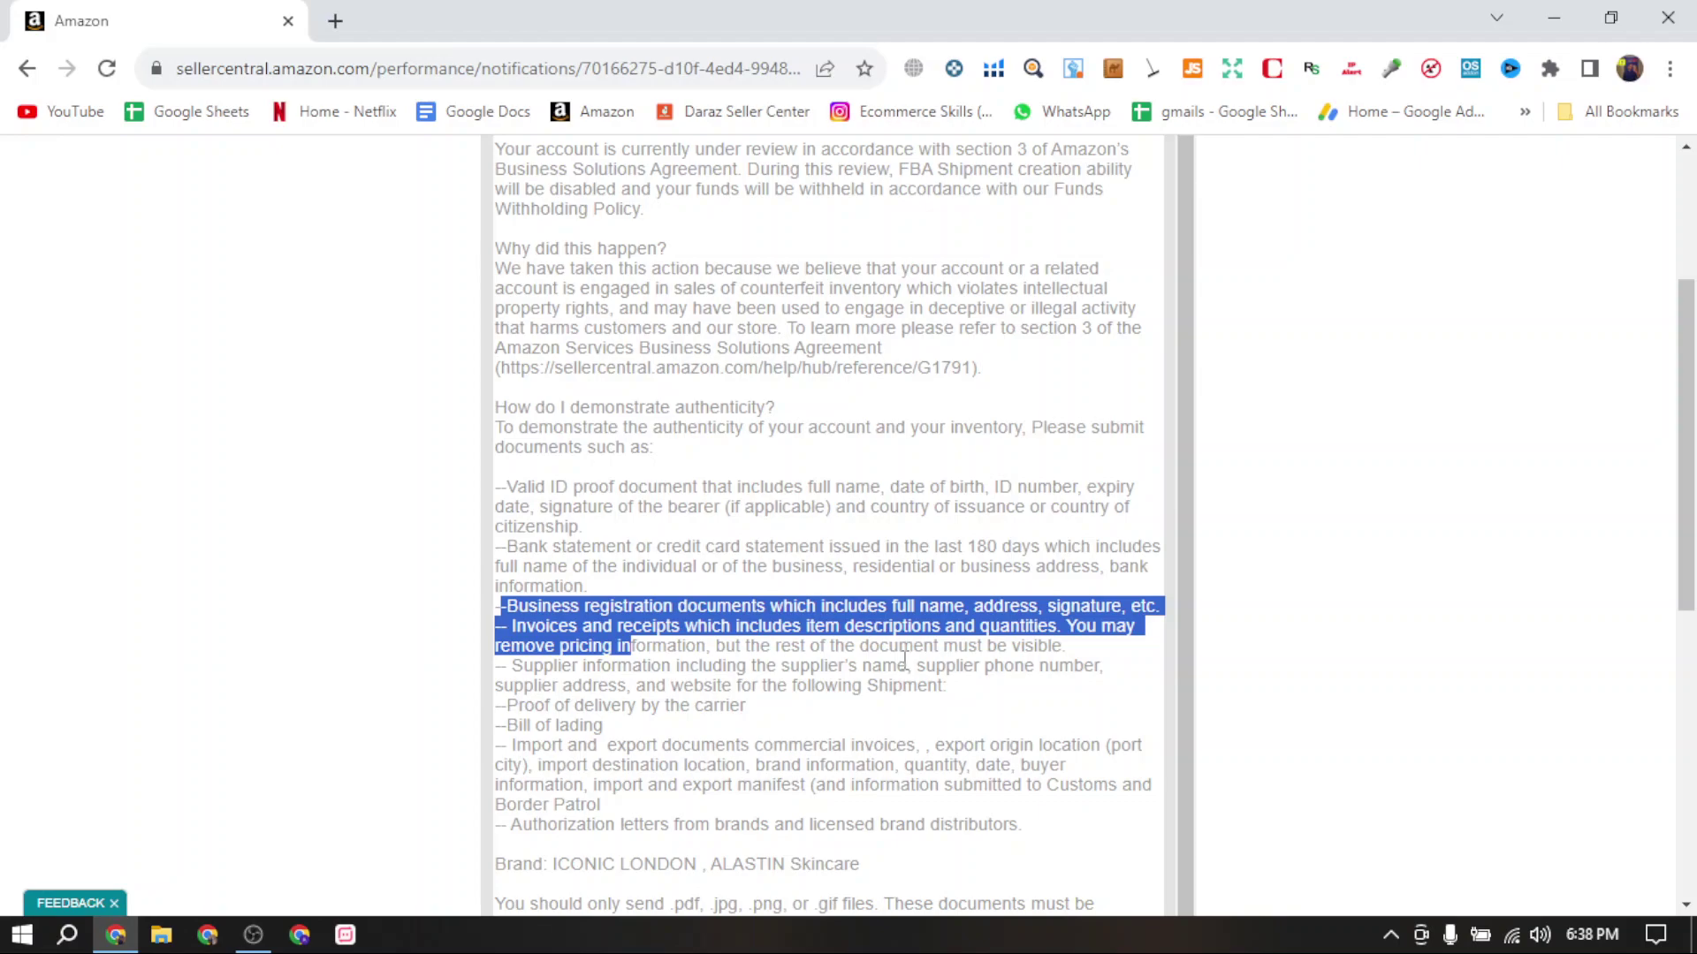
{"action": "left_click", "coordinate": [1131, 629]}
{"action": "left_click_drag", "start_coordinate": [562, 606], "coordinate": [720, 616]}
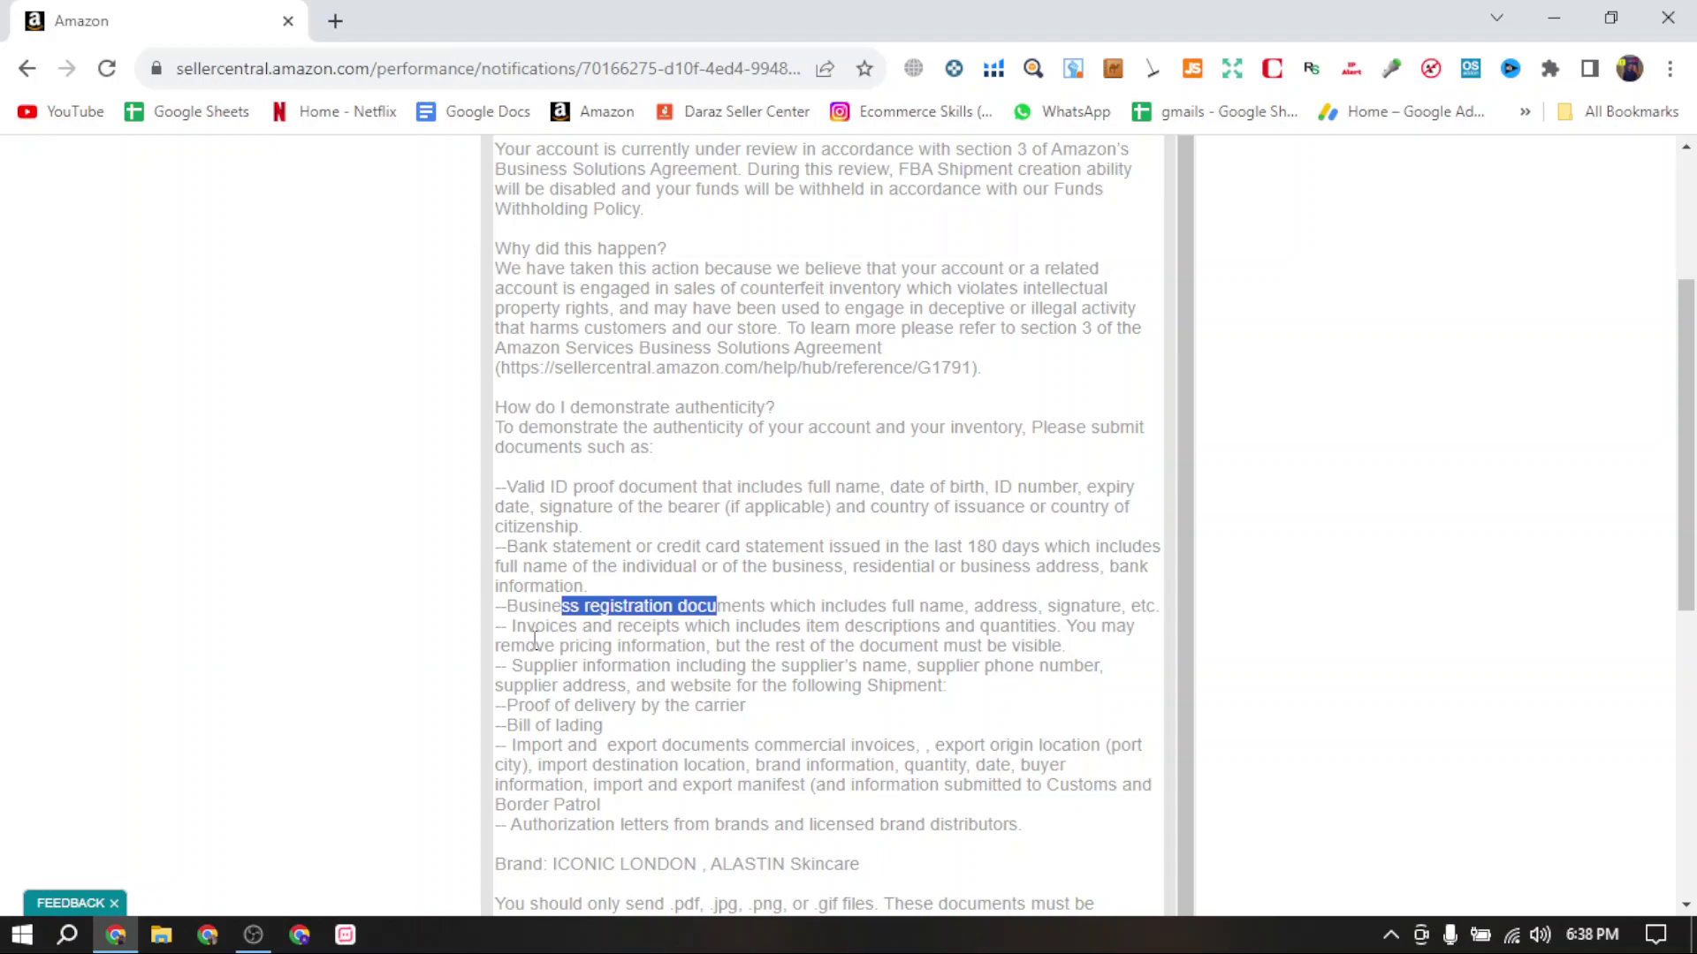
{"action": "left_click_drag", "start_coordinate": [518, 606], "coordinate": [690, 610]}
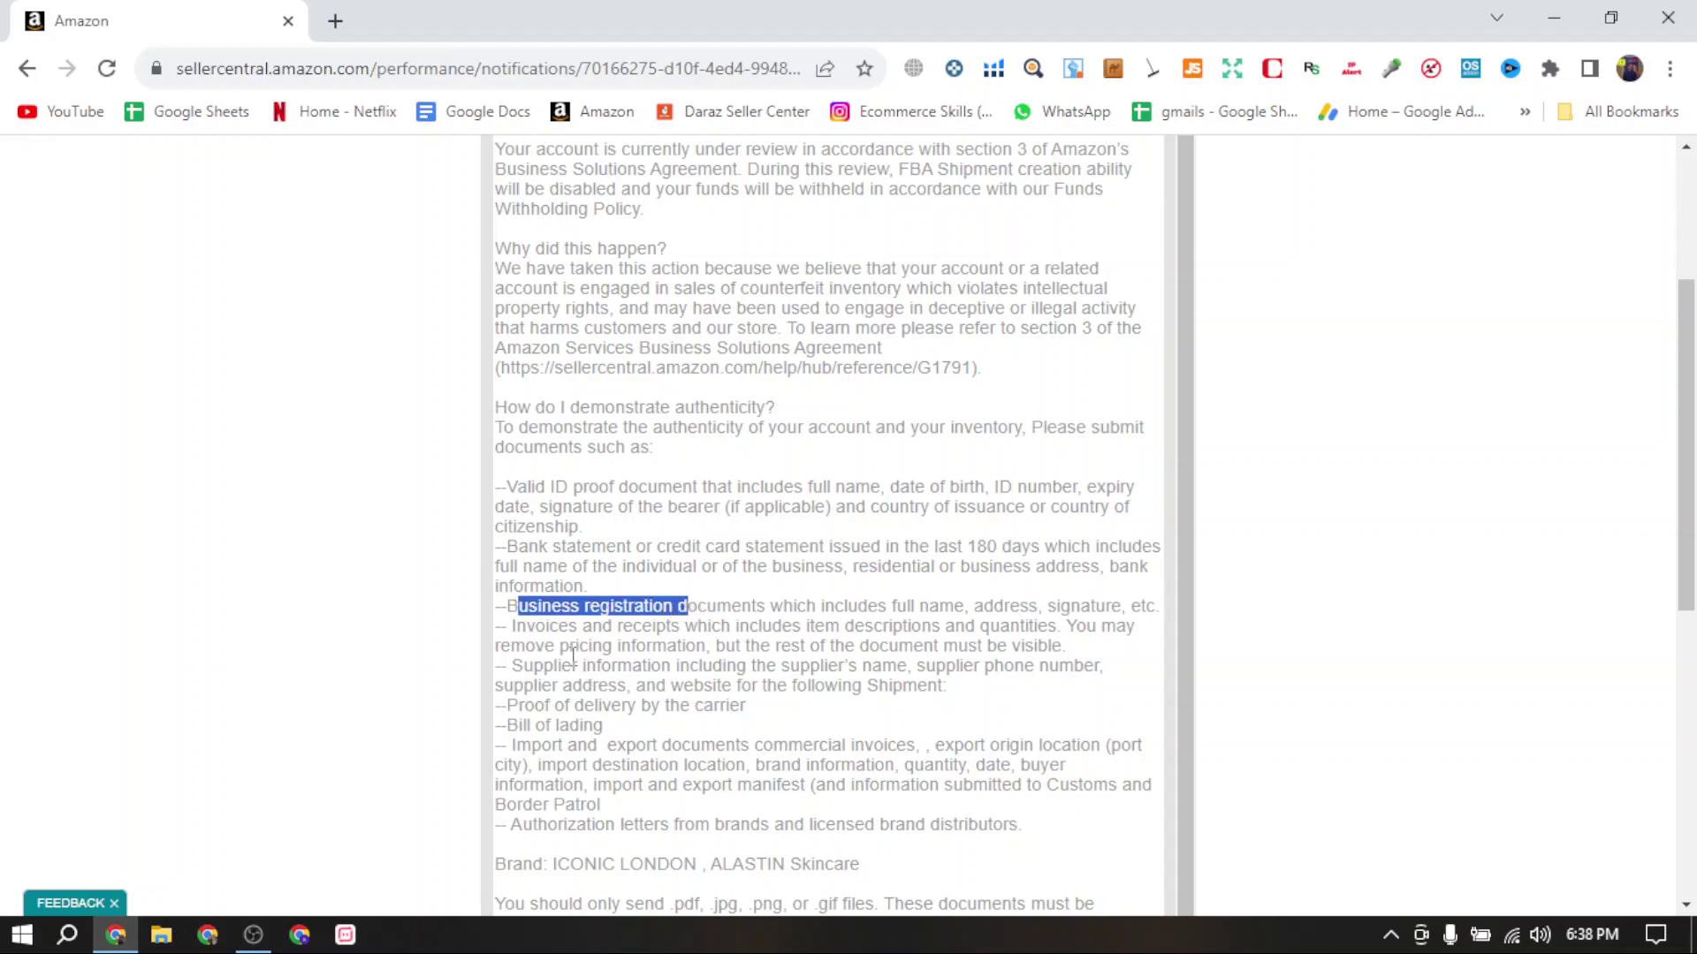
Read the requirements for invoices and receipts, supplier information and proof of delivery, through to the authorization letters ending the list.
{"action": "left_click_drag", "start_coordinate": [509, 627], "coordinate": [686, 646]}
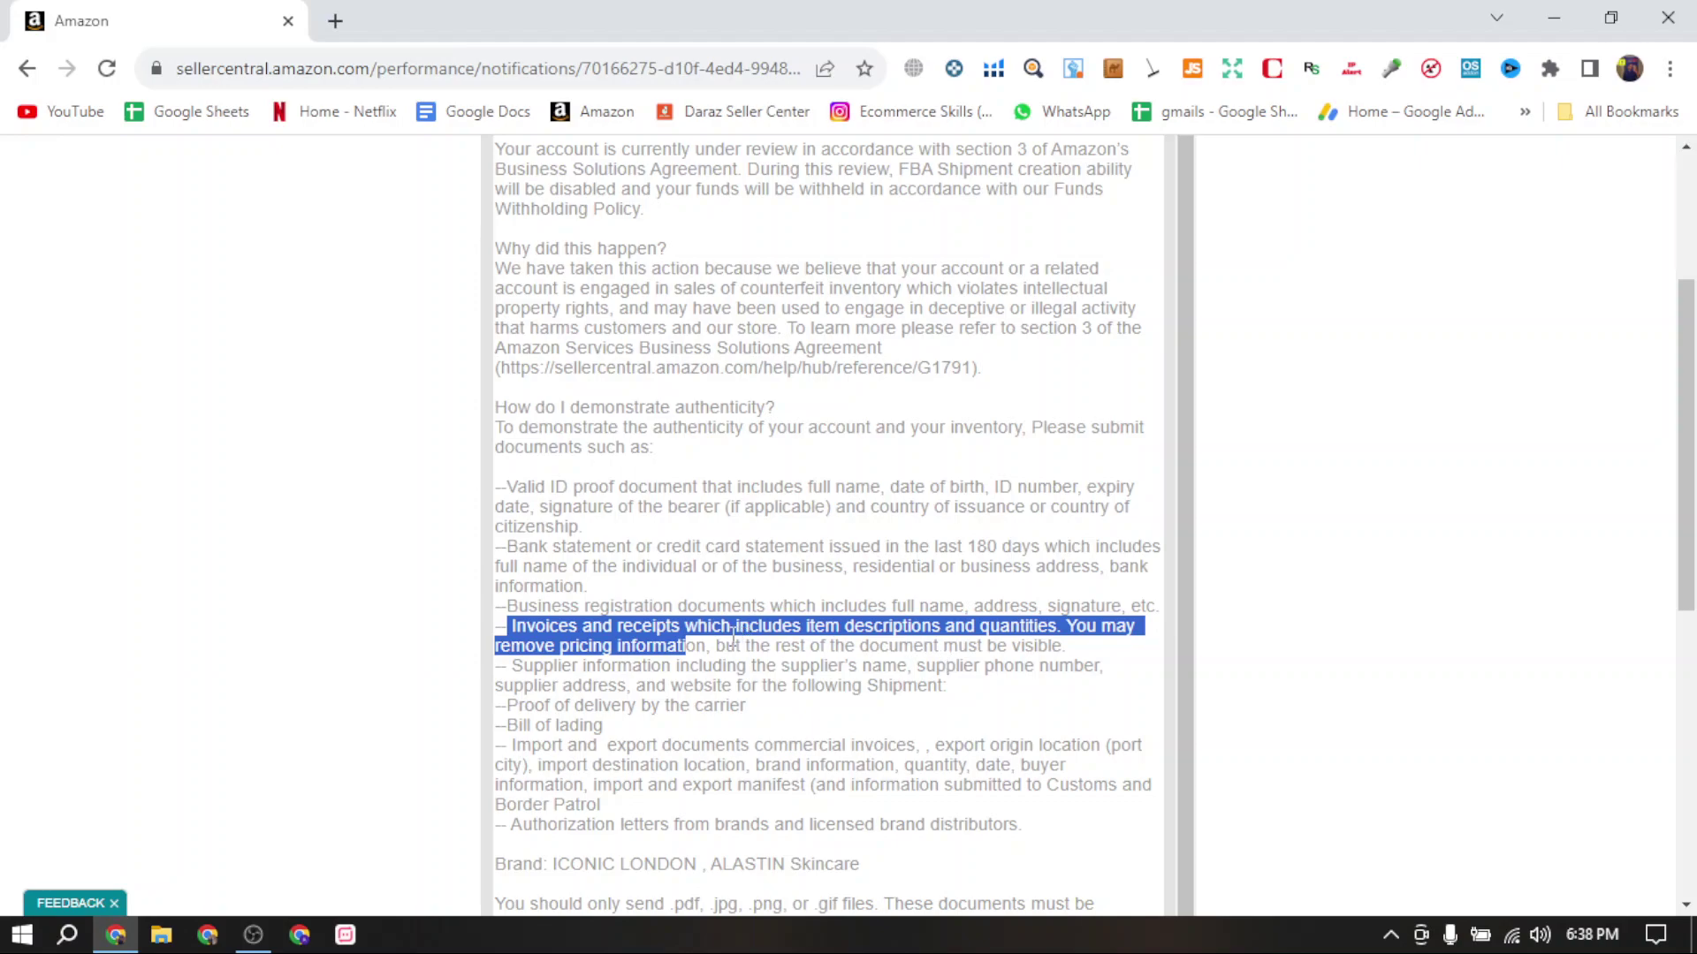
{"action": "left_click", "coordinate": [596, 636]}
{"action": "left_click_drag", "start_coordinate": [516, 626], "coordinate": [934, 650]}
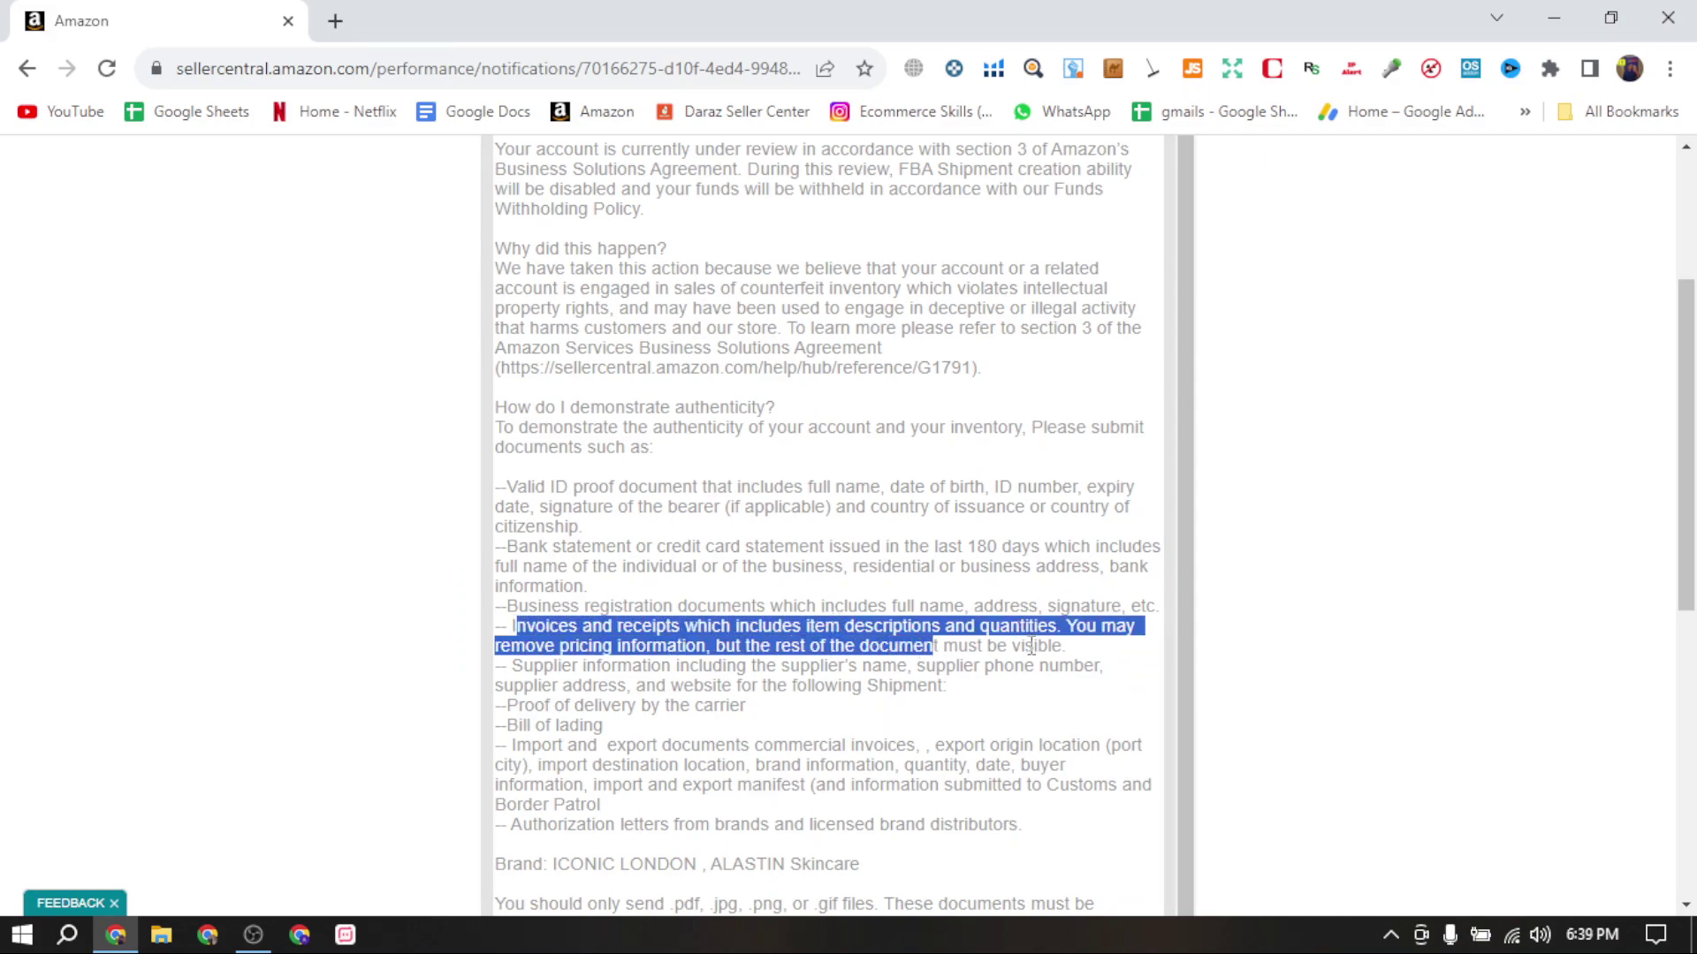
{"action": "scroll", "coordinate": [1032, 646], "scroll_direction": "down", "scroll_amount": 2}
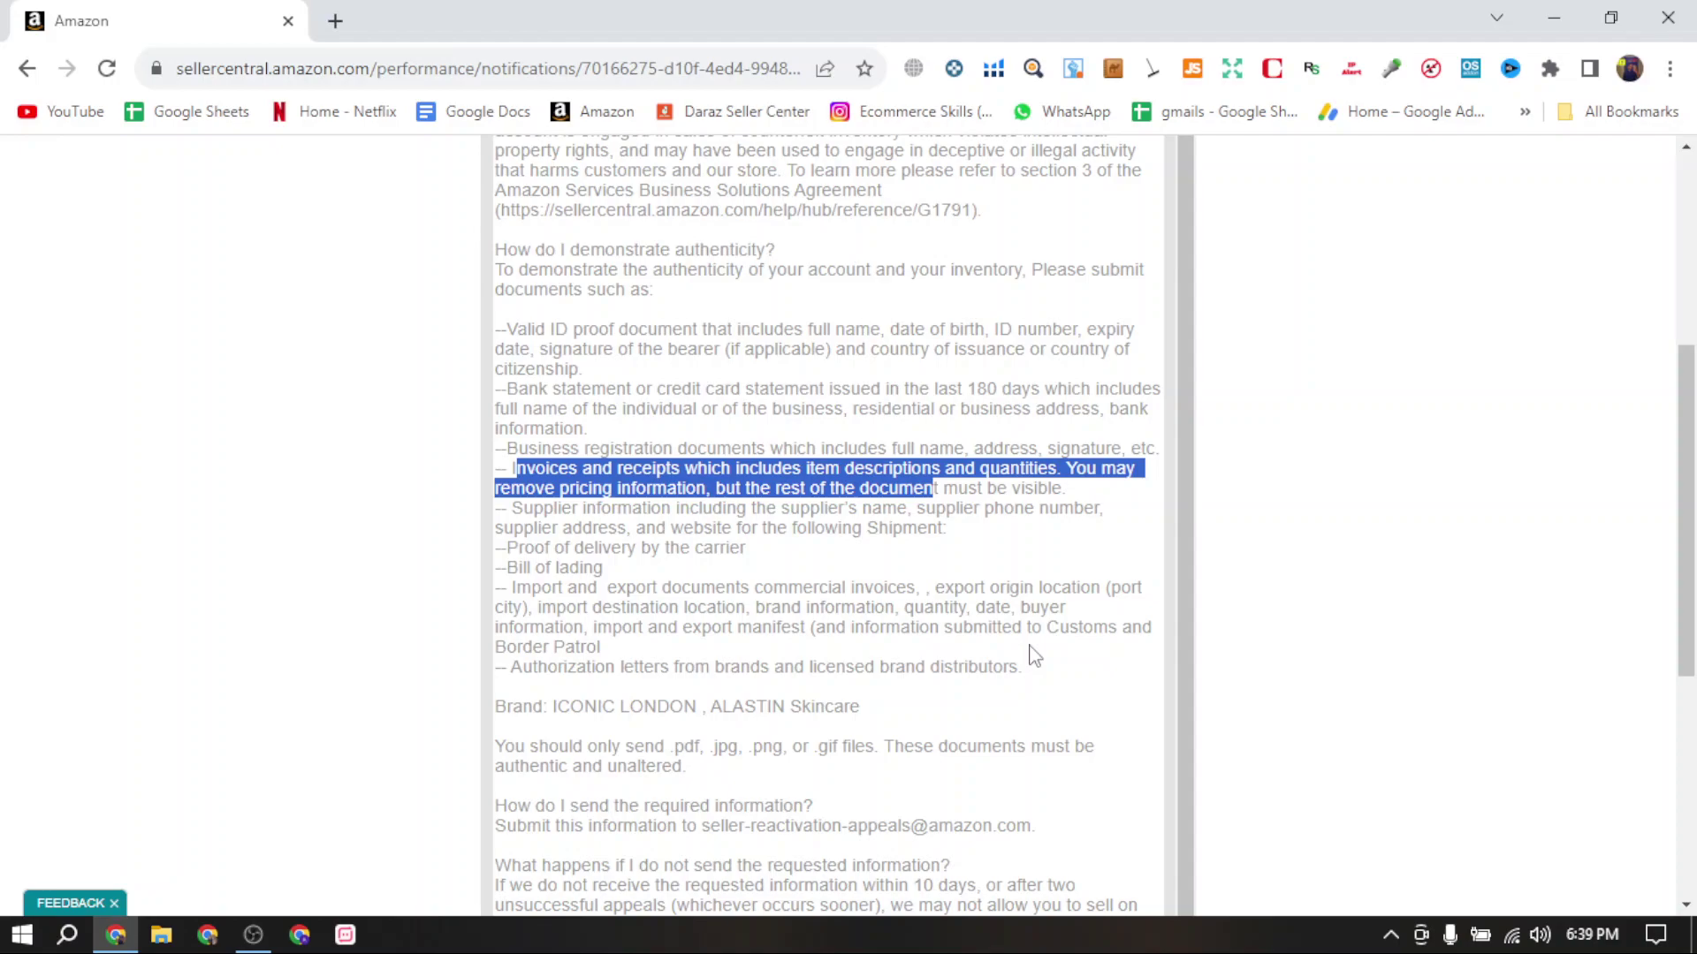
{"action": "left_click_drag", "start_coordinate": [555, 509], "coordinate": [806, 579]}
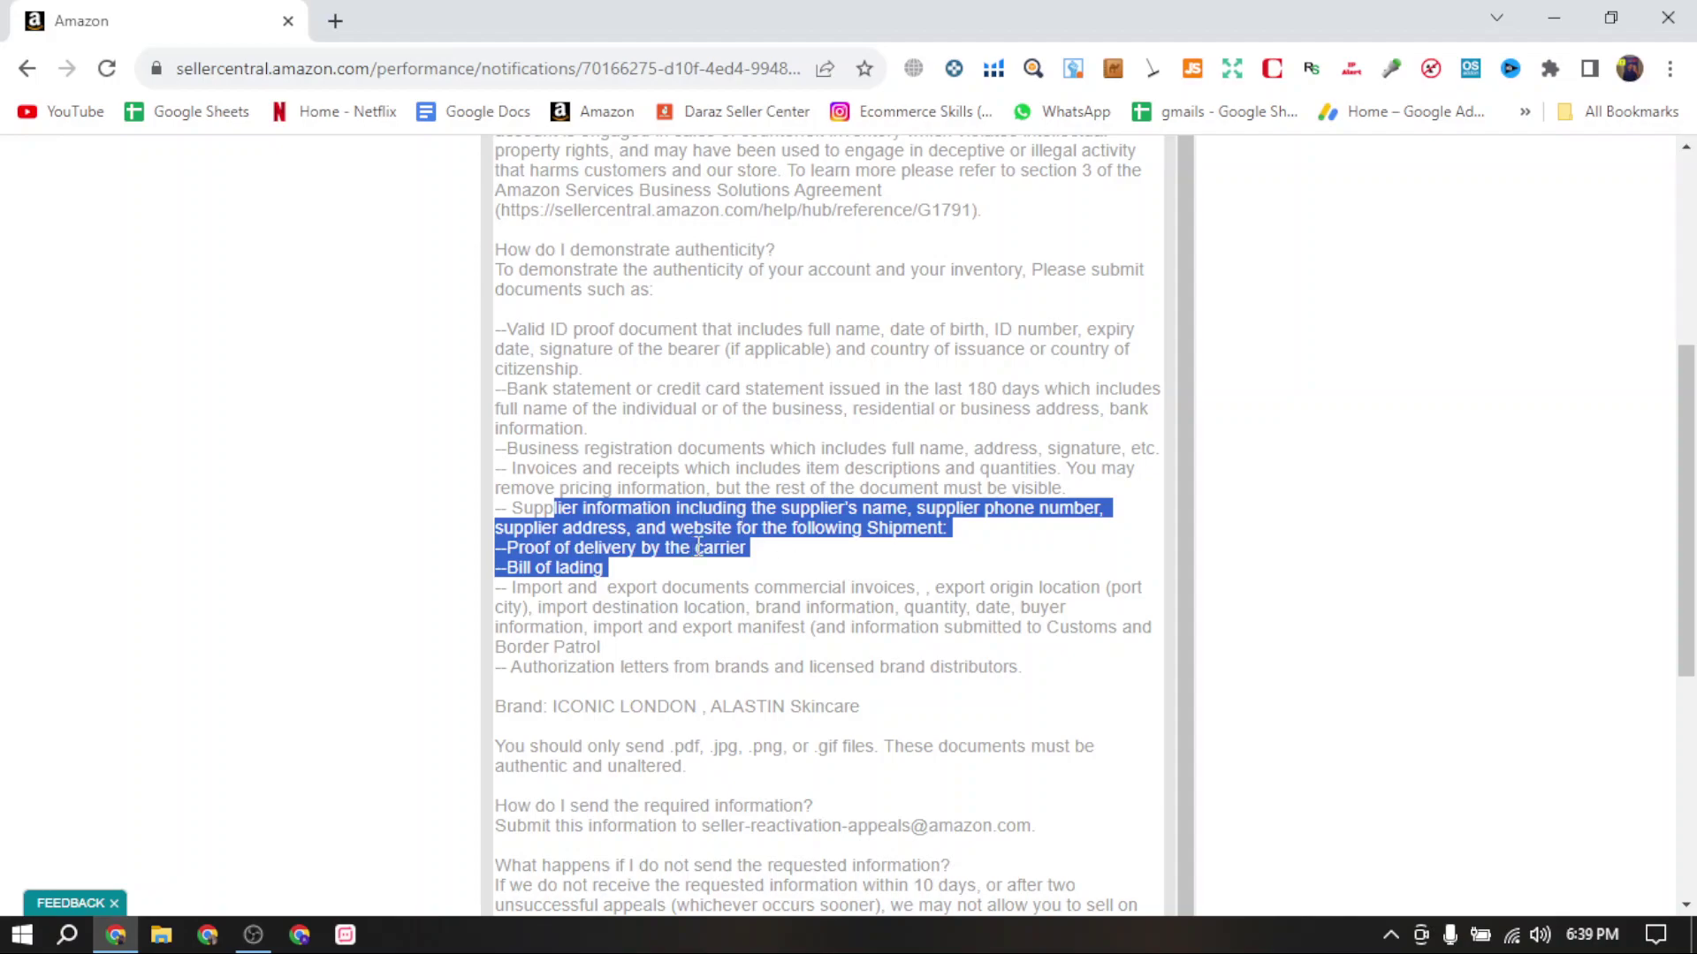
{"action": "left_click", "coordinate": [744, 555]}
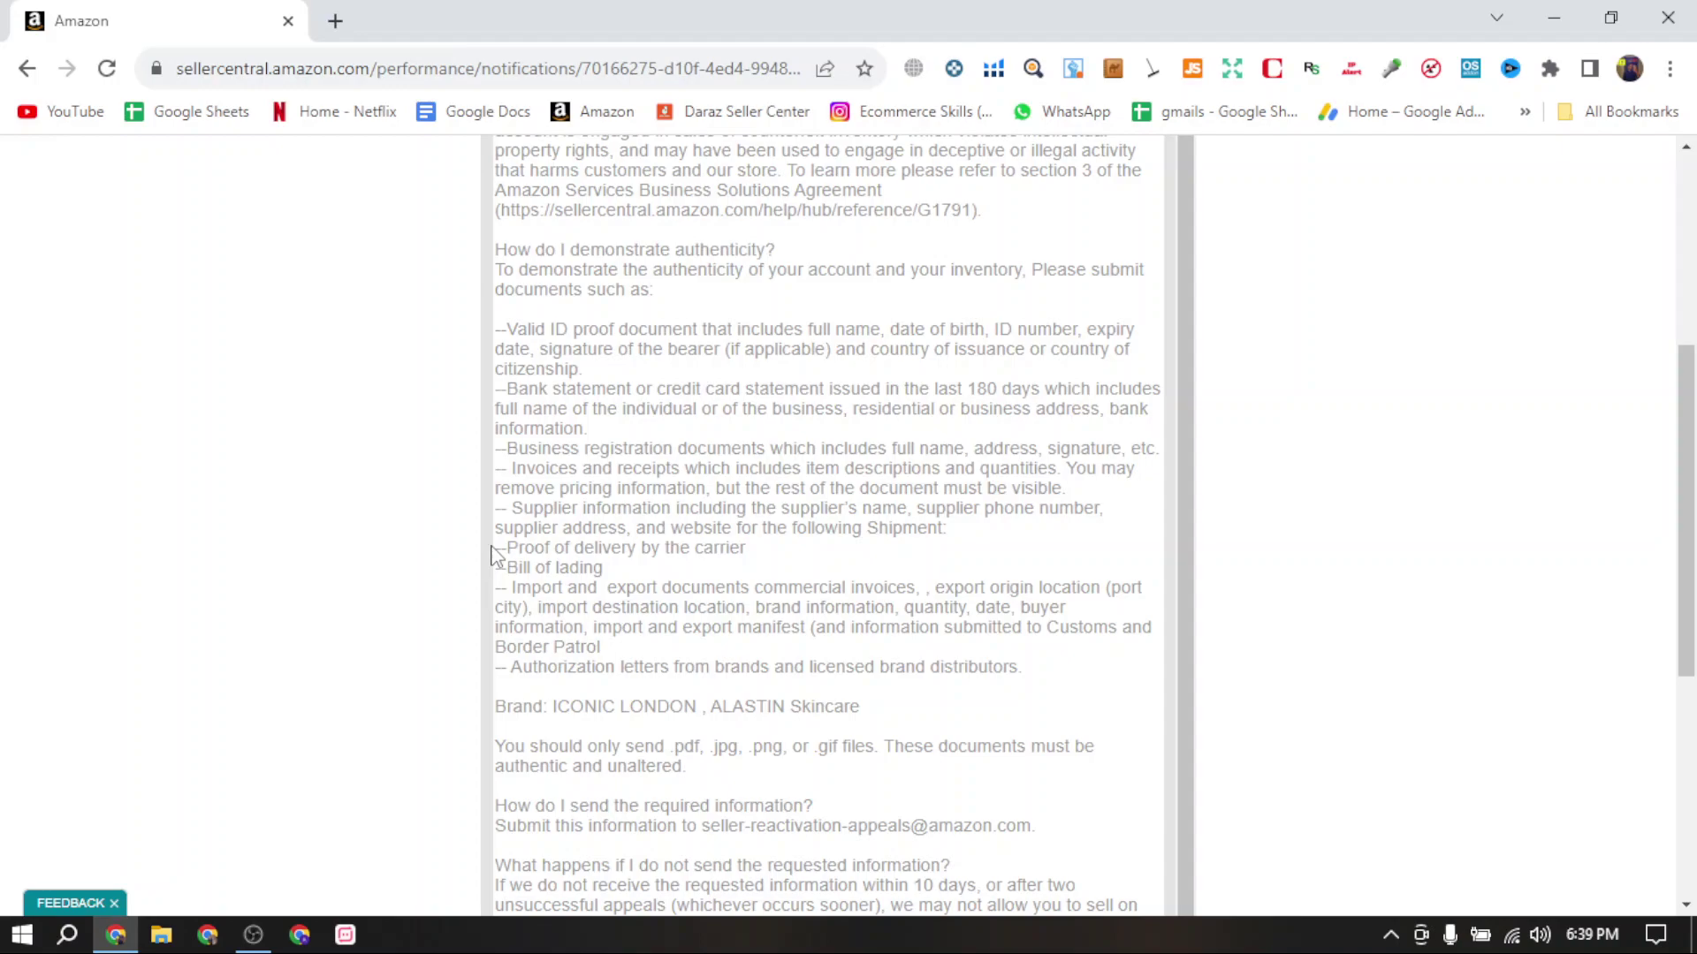
{"action": "left_click_drag", "start_coordinate": [493, 687], "coordinate": [879, 705]}
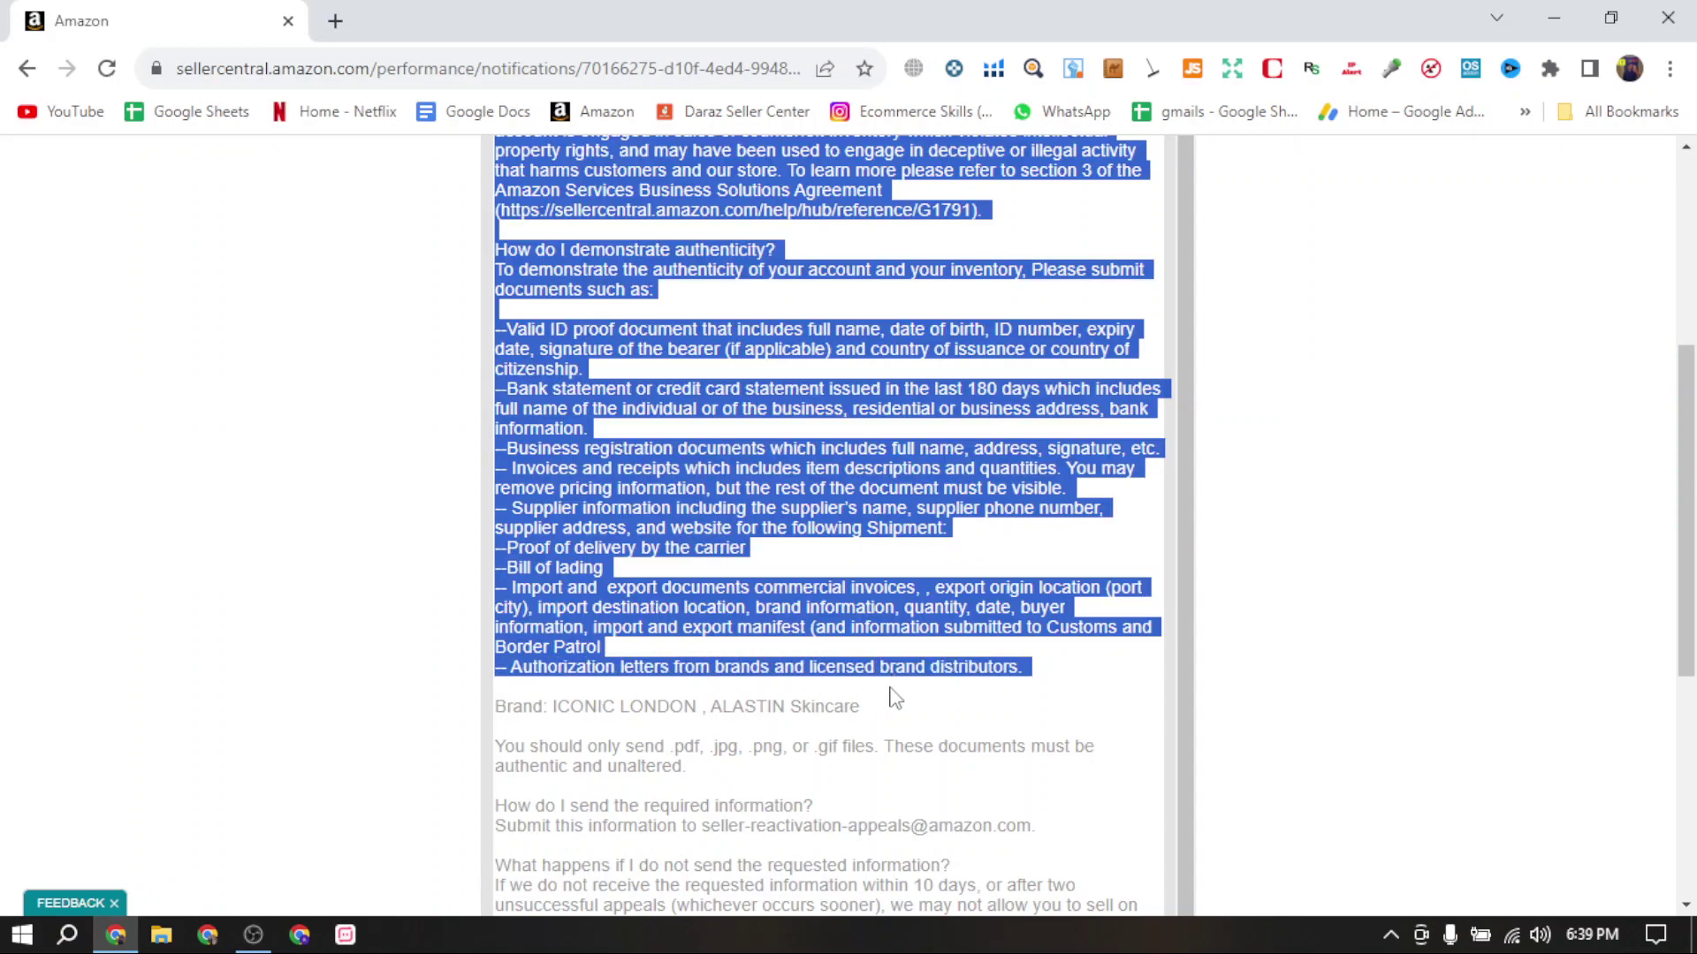
{"action": "left_click", "coordinate": [954, 681]}
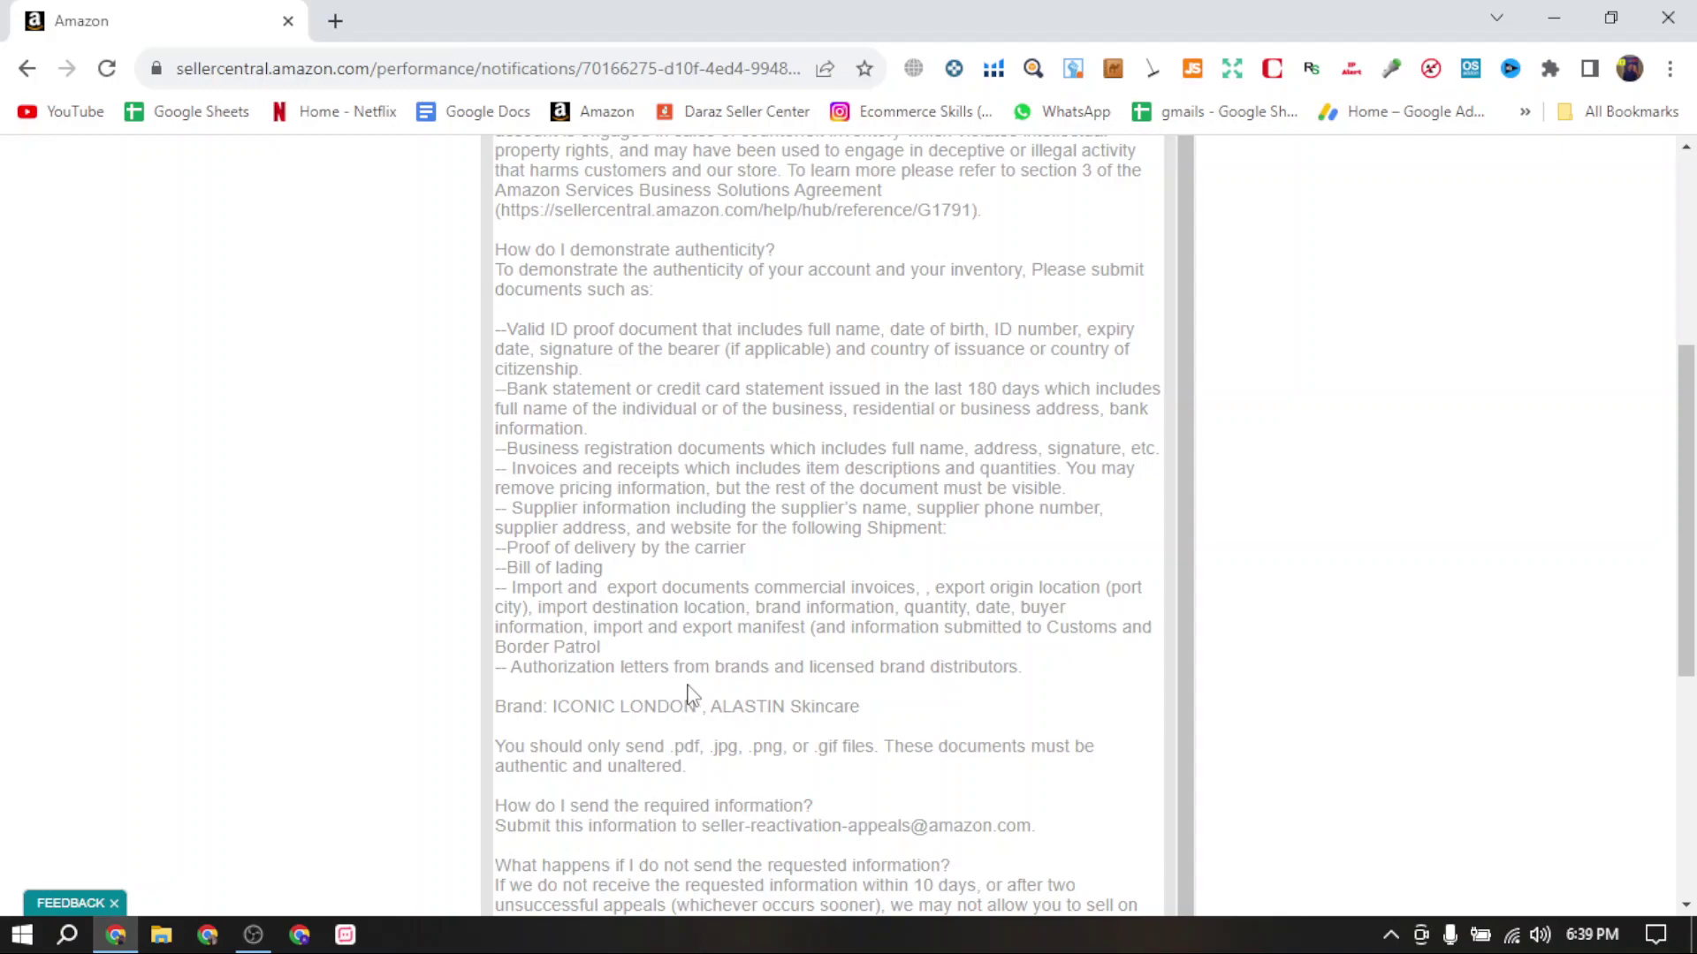
Return to the notifications list and read the September 20, 2023 notice "Your Amazon.com Selling Account".
{"action": "scroll", "coordinate": [775, 608], "scroll_direction": "up", "scroll_amount": 1}
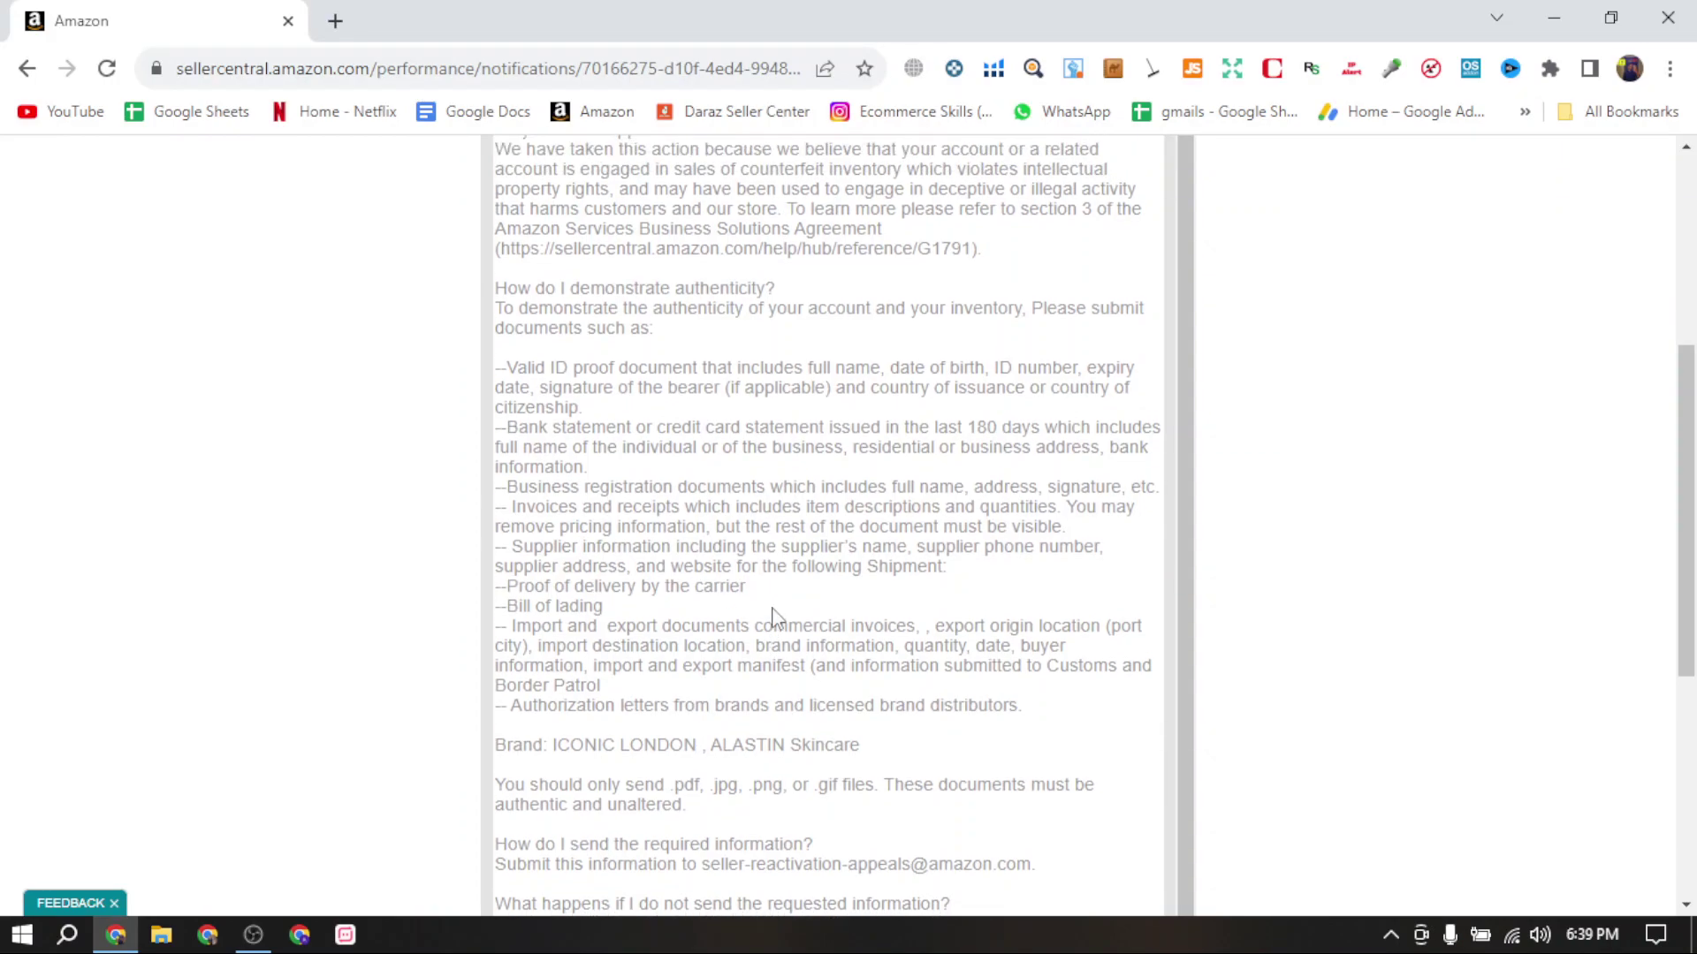
{"action": "scroll", "coordinate": [774, 617], "scroll_direction": "up", "scroll_amount": 5}
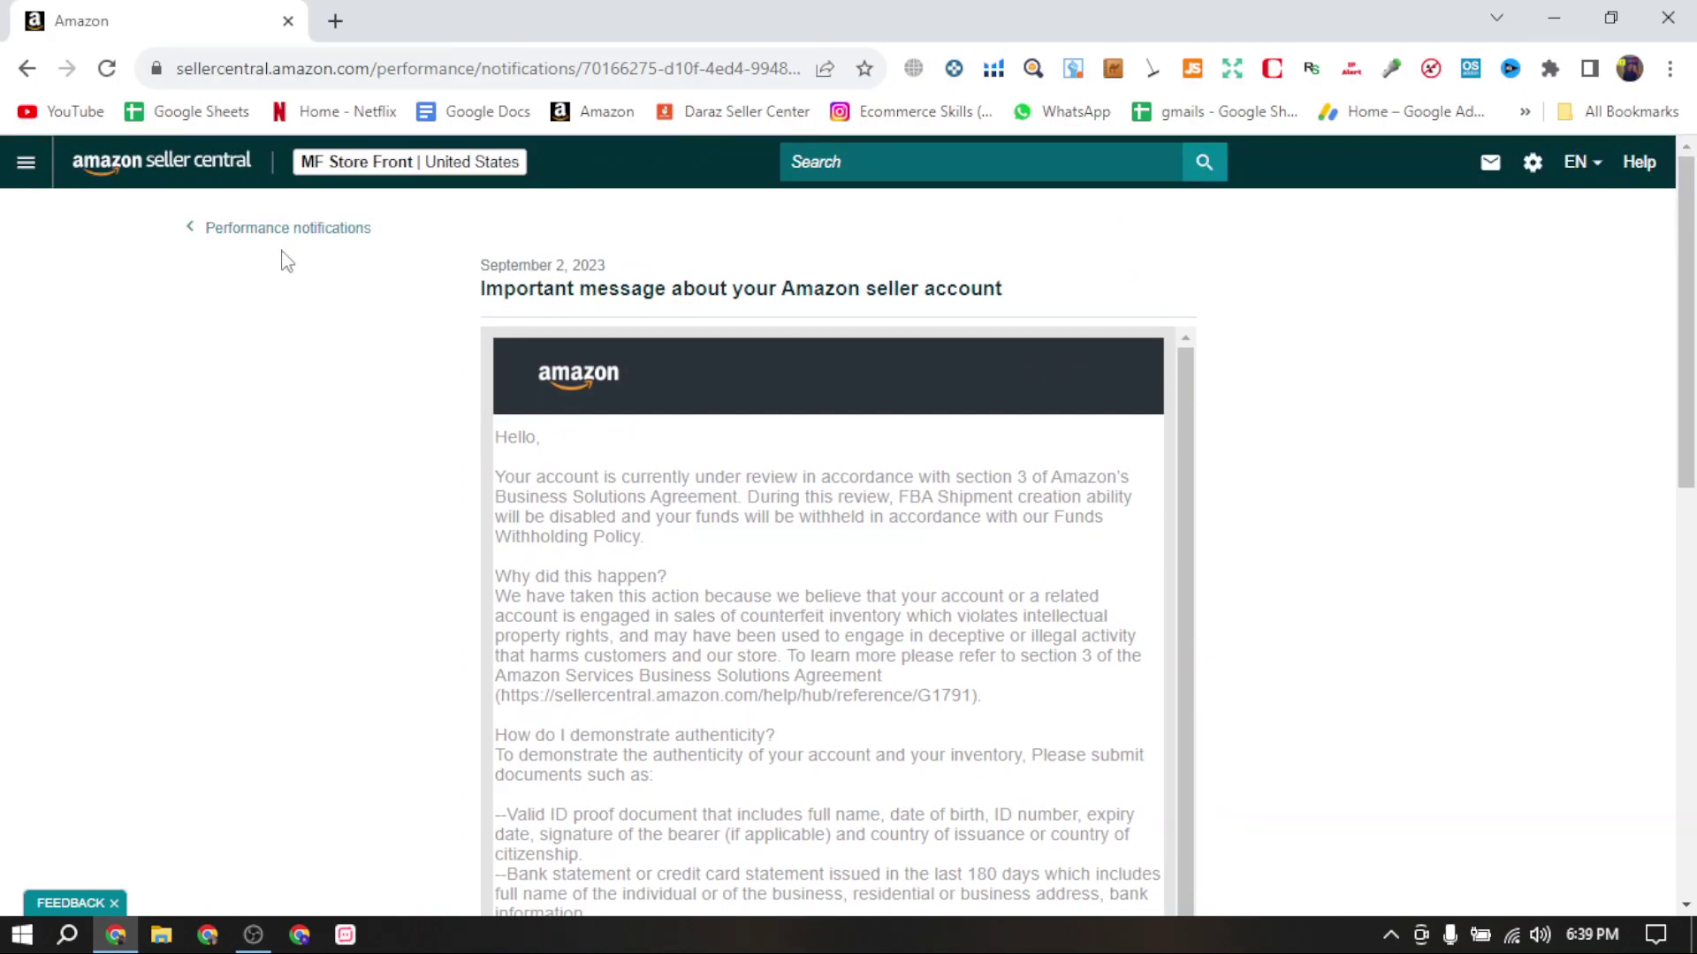
{"action": "left_click", "coordinate": [280, 230]}
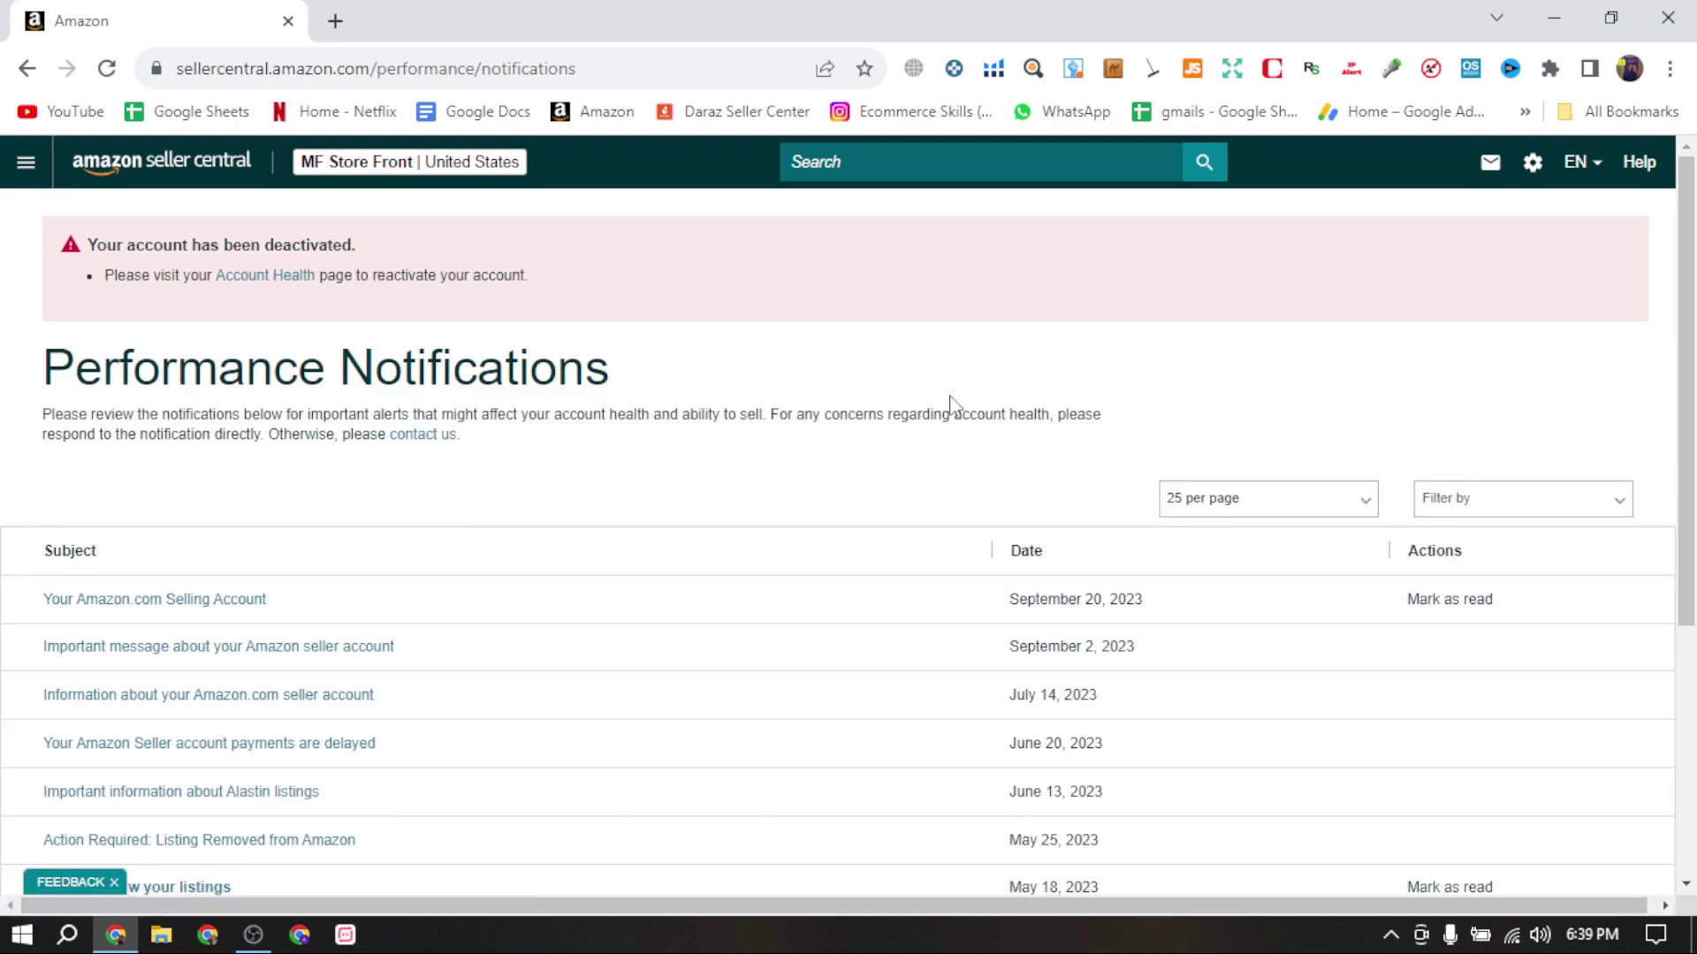
{"action": "left_click", "coordinate": [221, 601]}
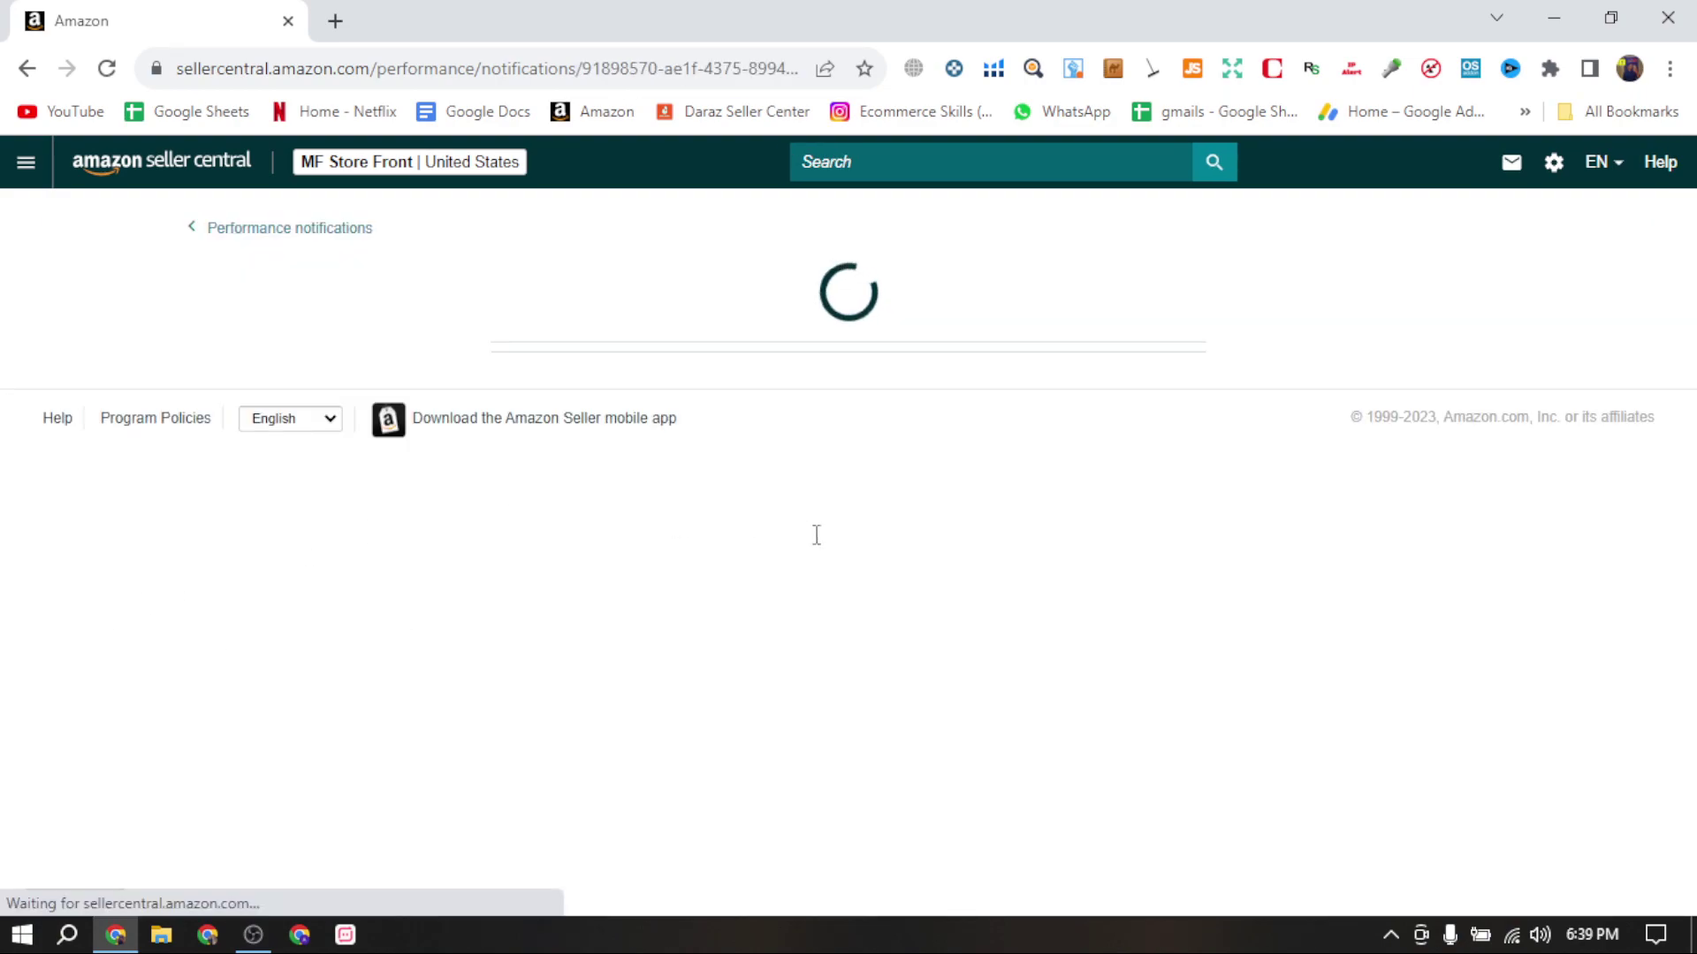
{"action": "scroll", "coordinate": [638, 475], "scroll_direction": "down", "scroll_amount": 1}
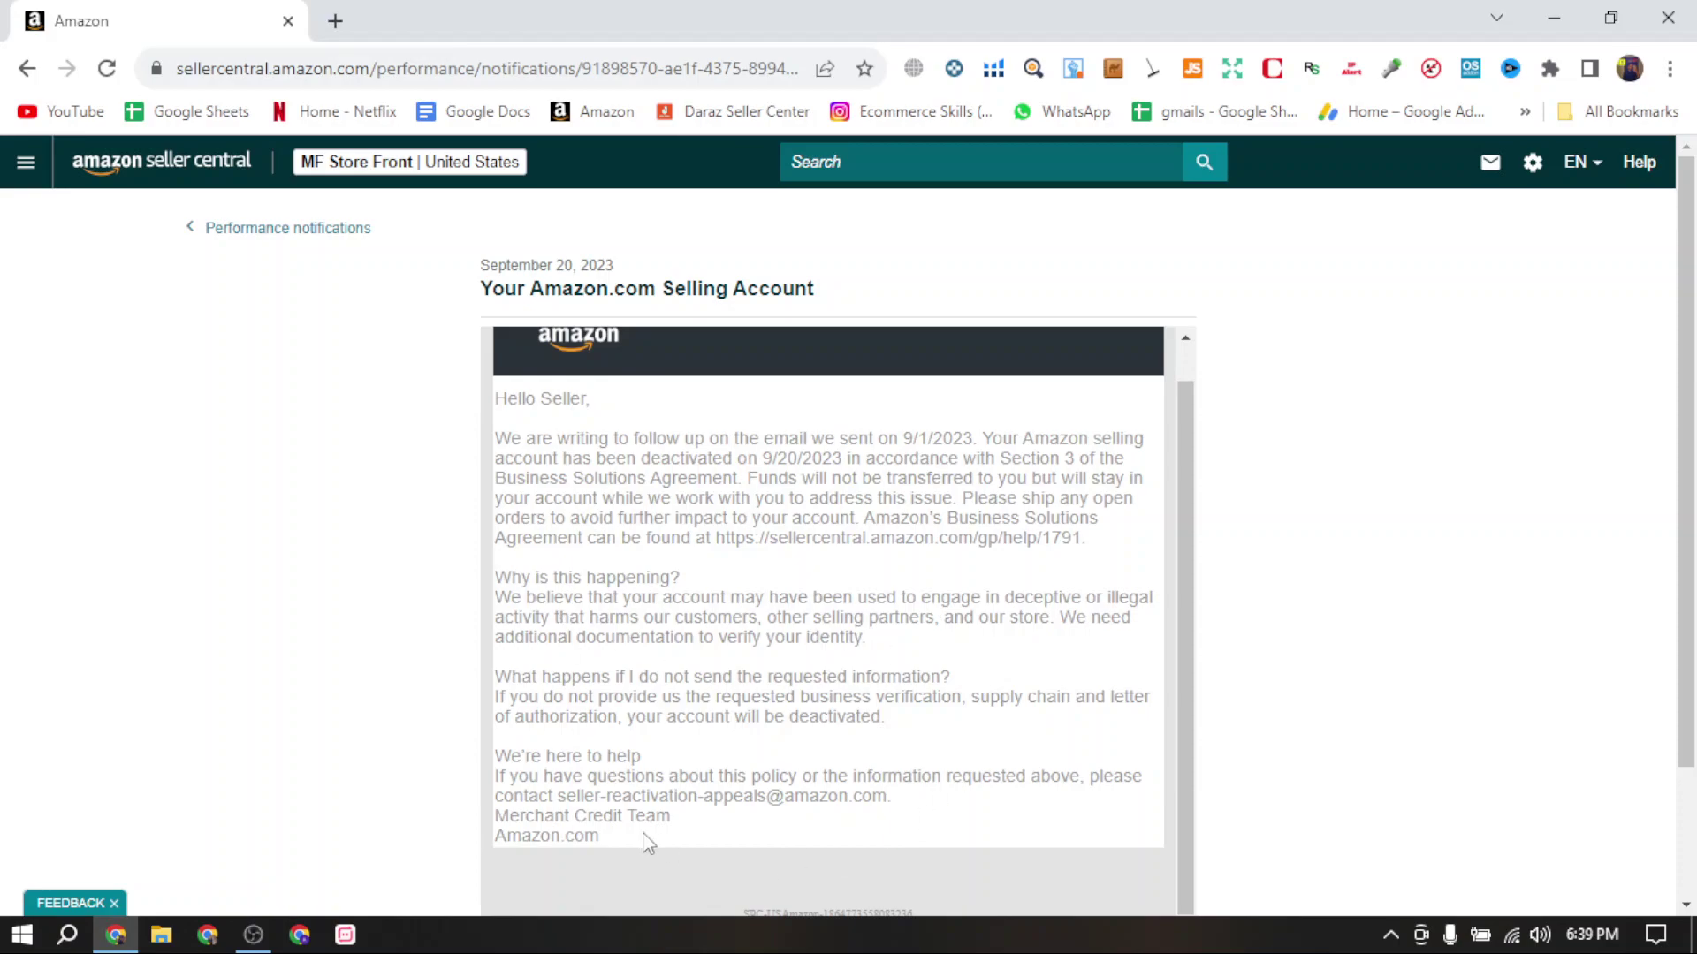
Reopen the September 2, 2023 notice "Important message about your Amazon seller account" and look over its document list and submission instructions.
{"action": "left_click", "coordinate": [316, 228]}
{"action": "left_click", "coordinate": [218, 650]}
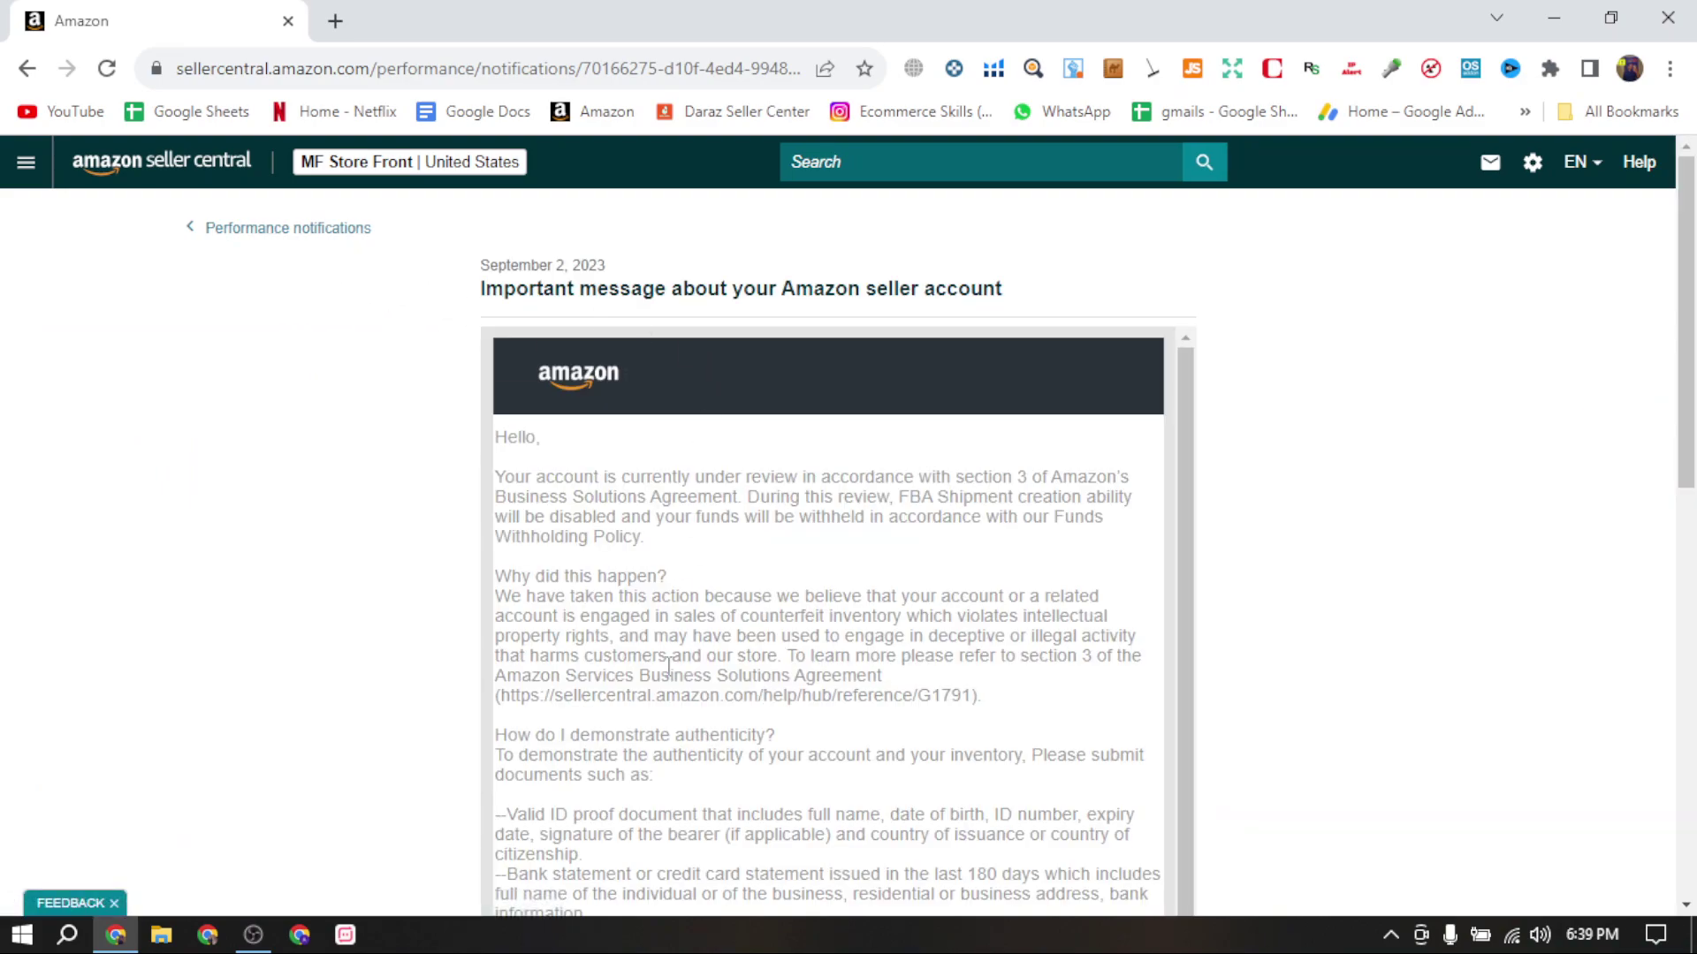
{"action": "scroll", "coordinate": [669, 667], "scroll_direction": "down", "scroll_amount": 1}
{"action": "scroll", "coordinate": [669, 668], "scroll_direction": "down", "scroll_amount": 6}
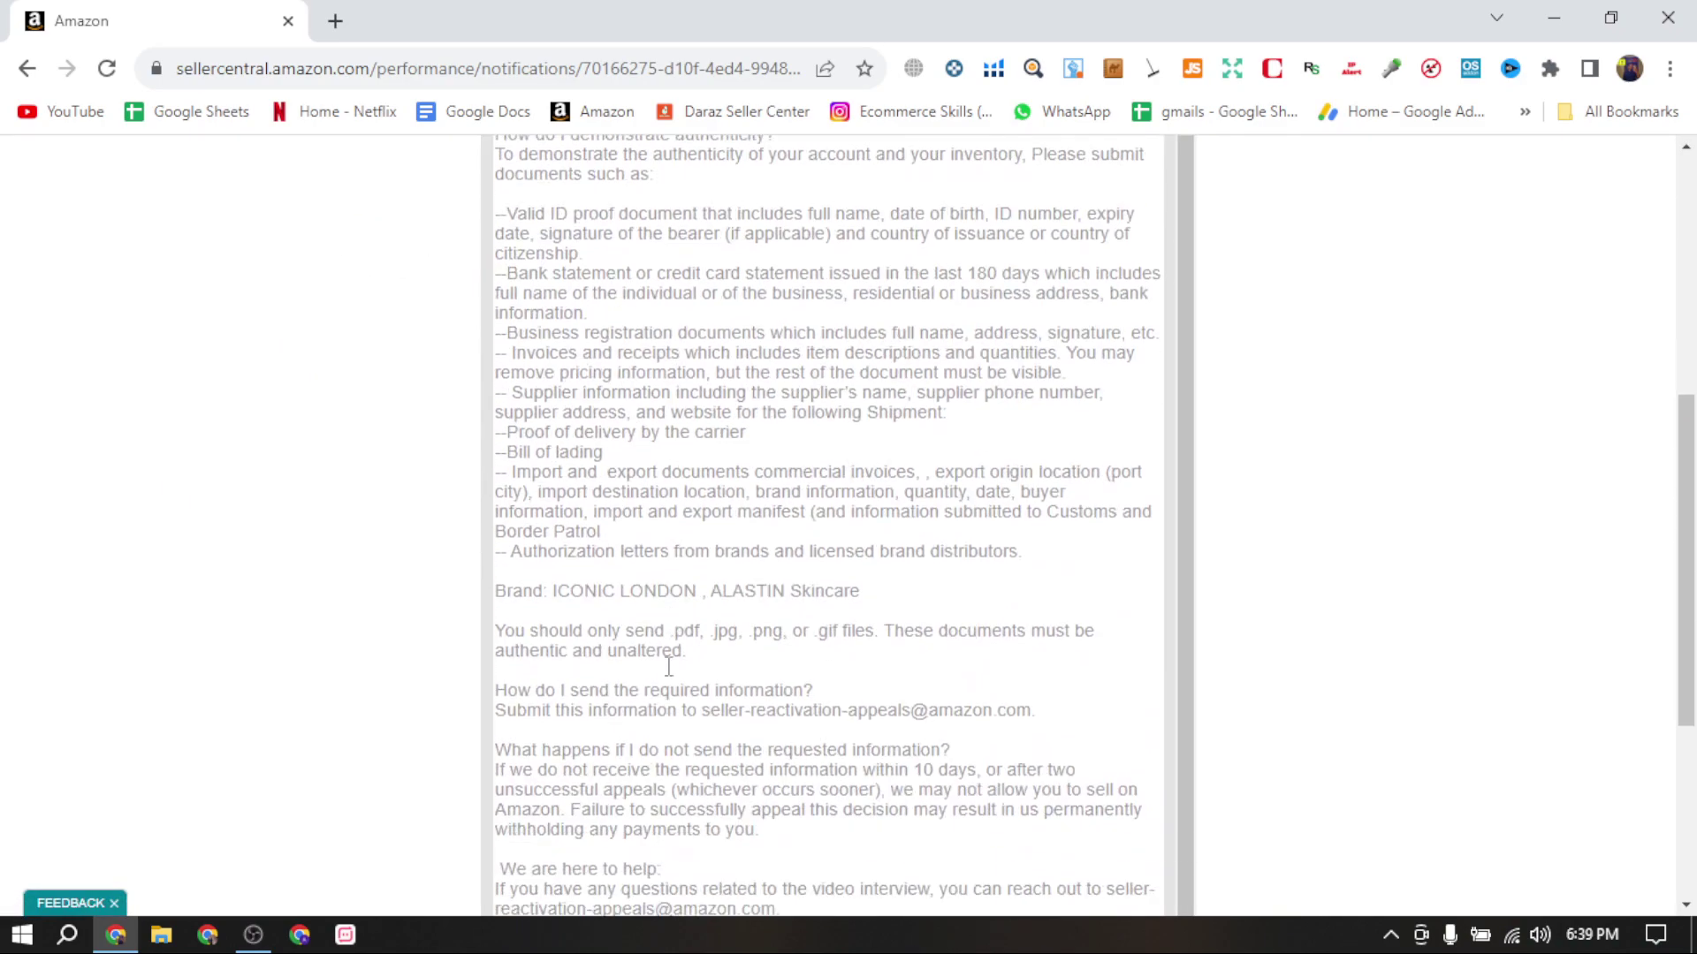
{"action": "left_click_drag", "start_coordinate": [495, 134], "coordinate": [26, 162]}
Go back to the Seller Central home page and open the account reactivation page from there.
{"action": "left_click", "coordinate": [26, 162]}
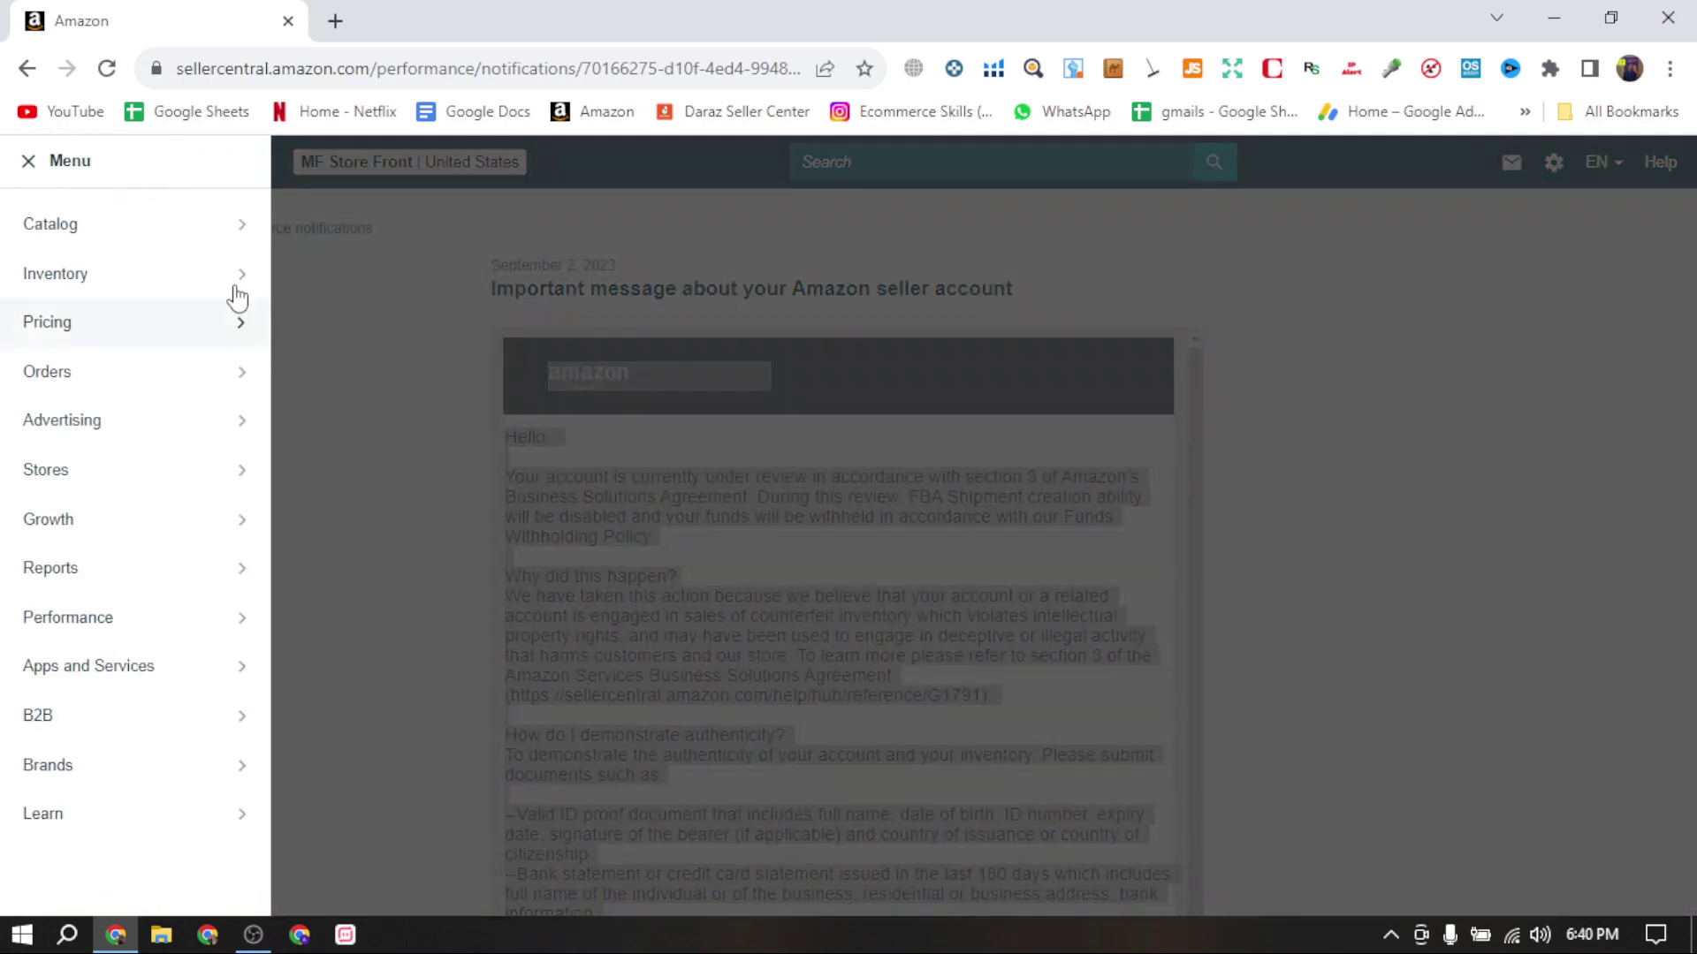
{"action": "left_click", "coordinate": [360, 227]}
{"action": "left_click", "coordinate": [196, 182]}
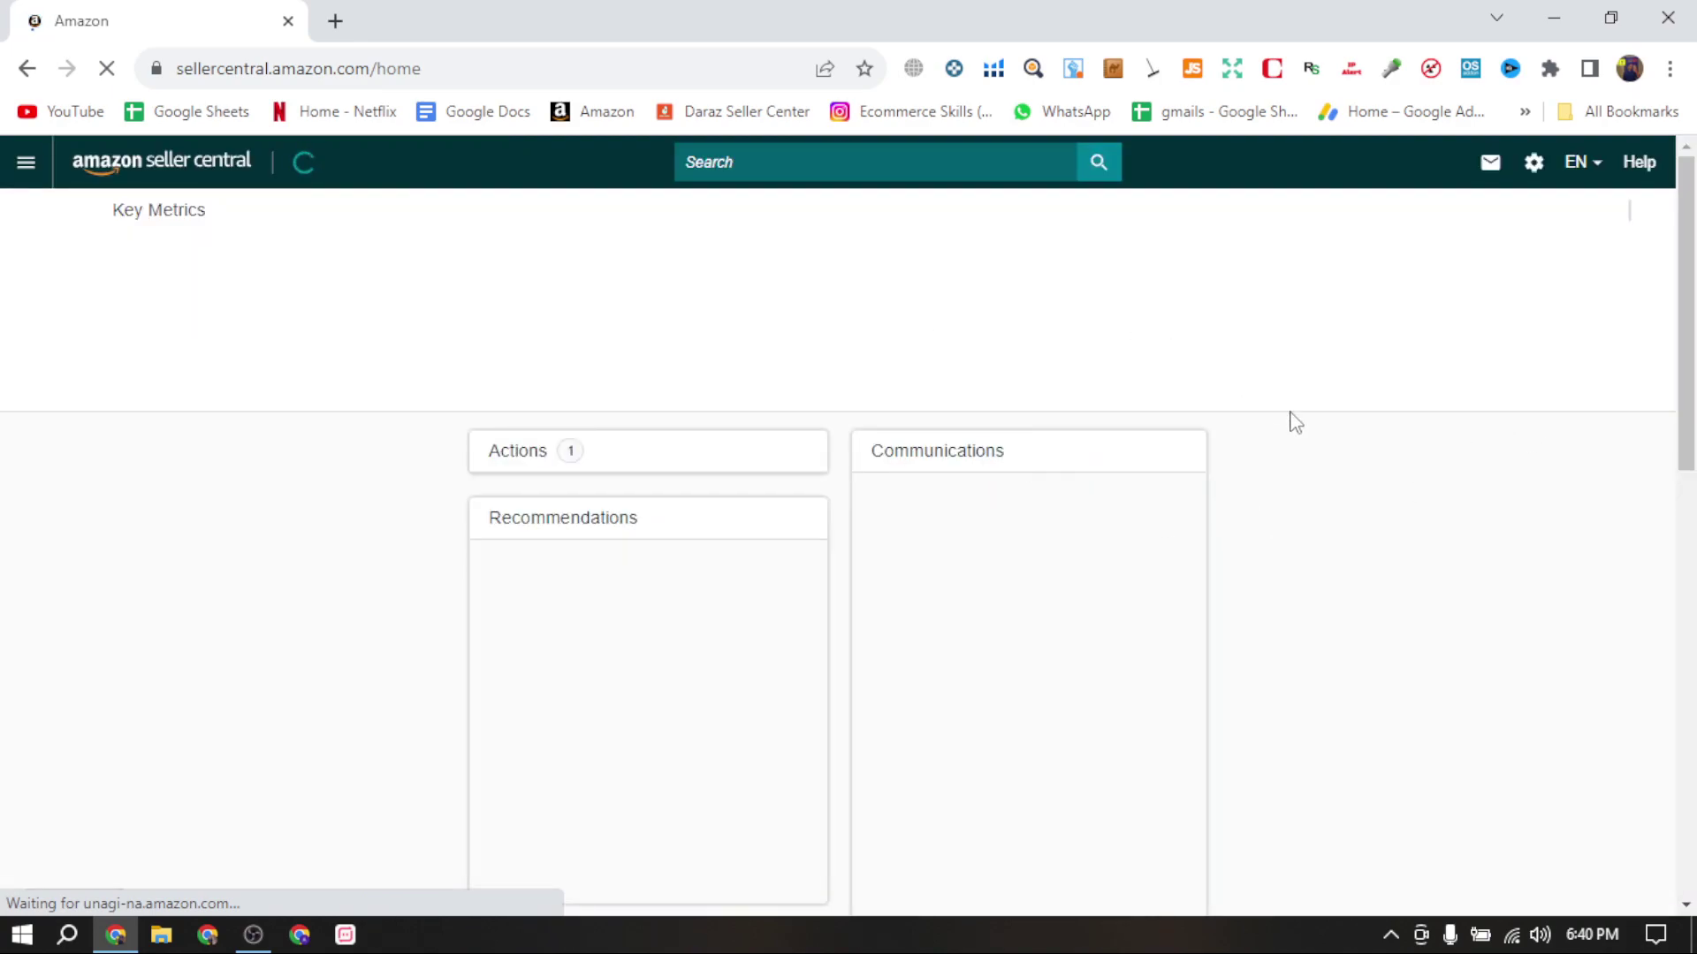
{"action": "left_click", "coordinate": [922, 529]}
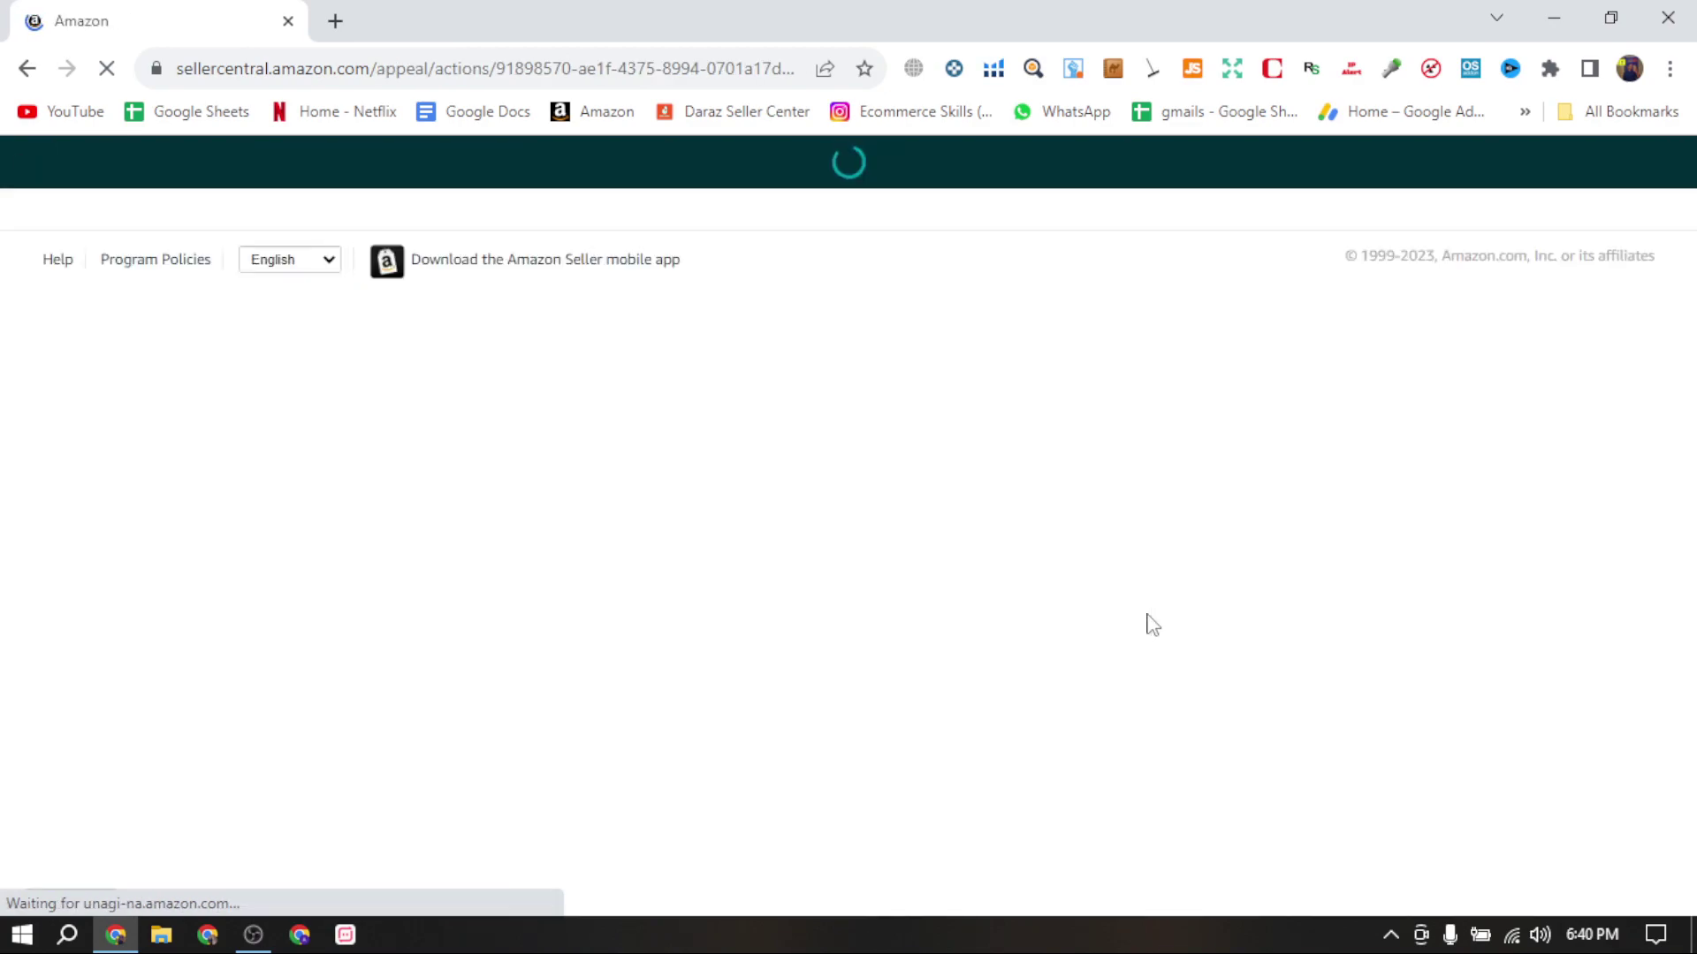
Examine the "Reactivate your account" form, including the identity verification instructions, the reason field, the optional document upload and the deactivated-in-error section.
{"action": "scroll", "coordinate": [1149, 623], "scroll_direction": "down", "scroll_amount": 1}
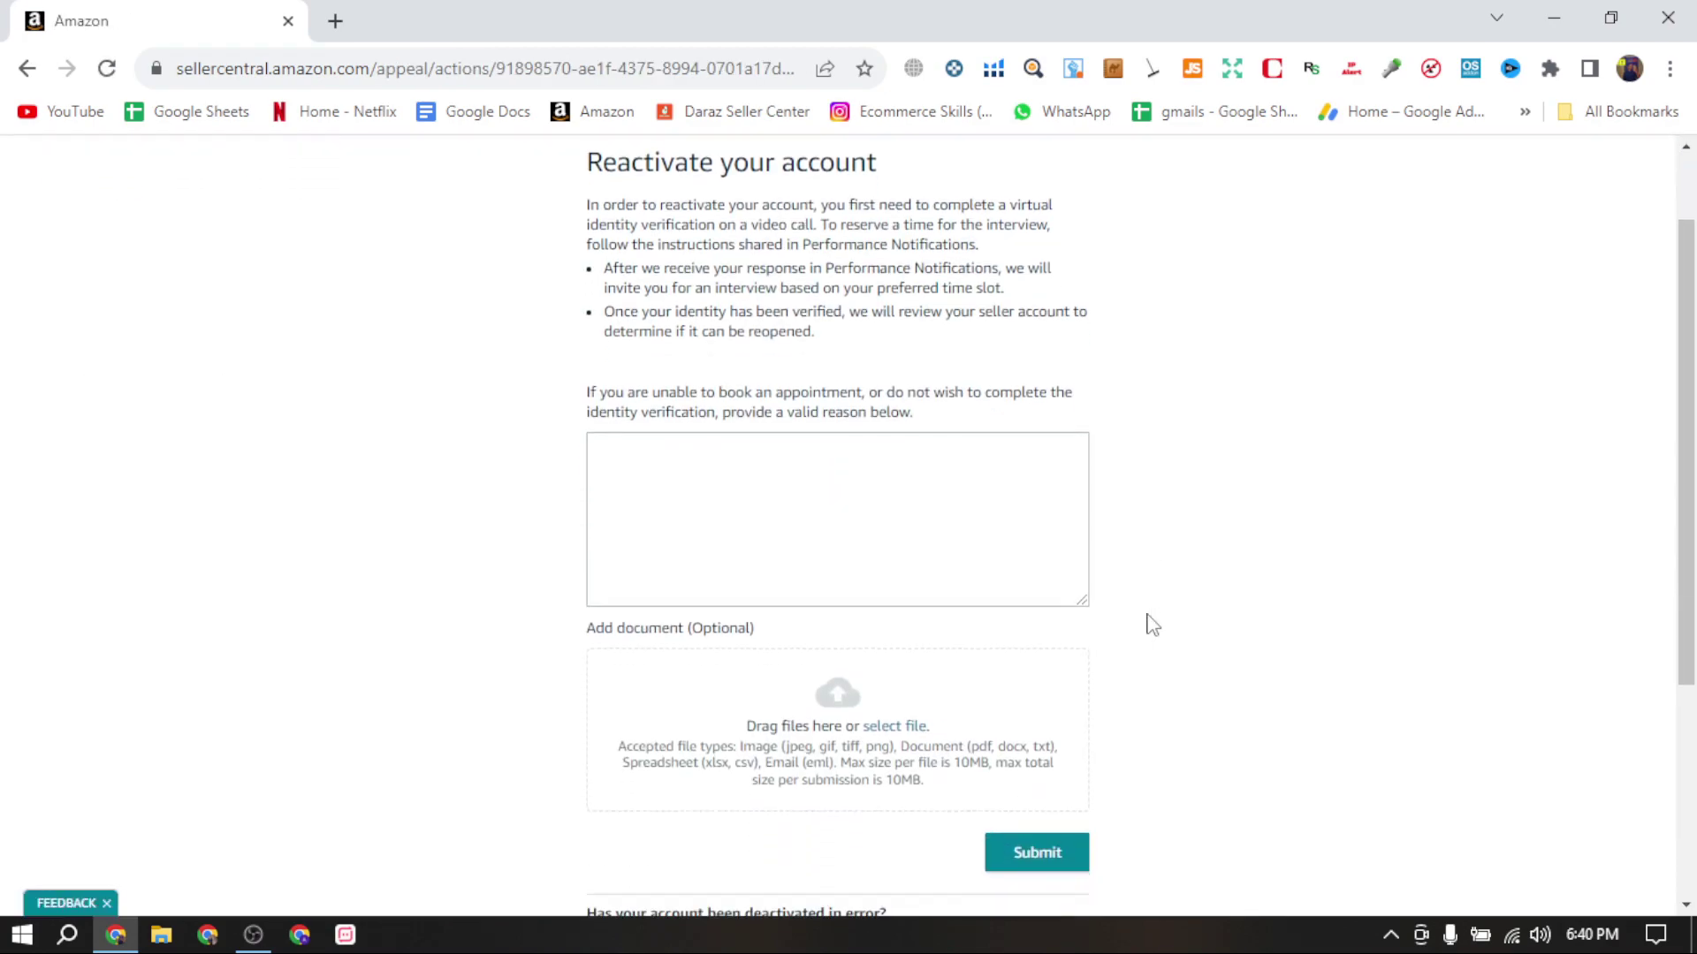
{"action": "left_click_drag", "start_coordinate": [570, 393], "coordinate": [970, 409]}
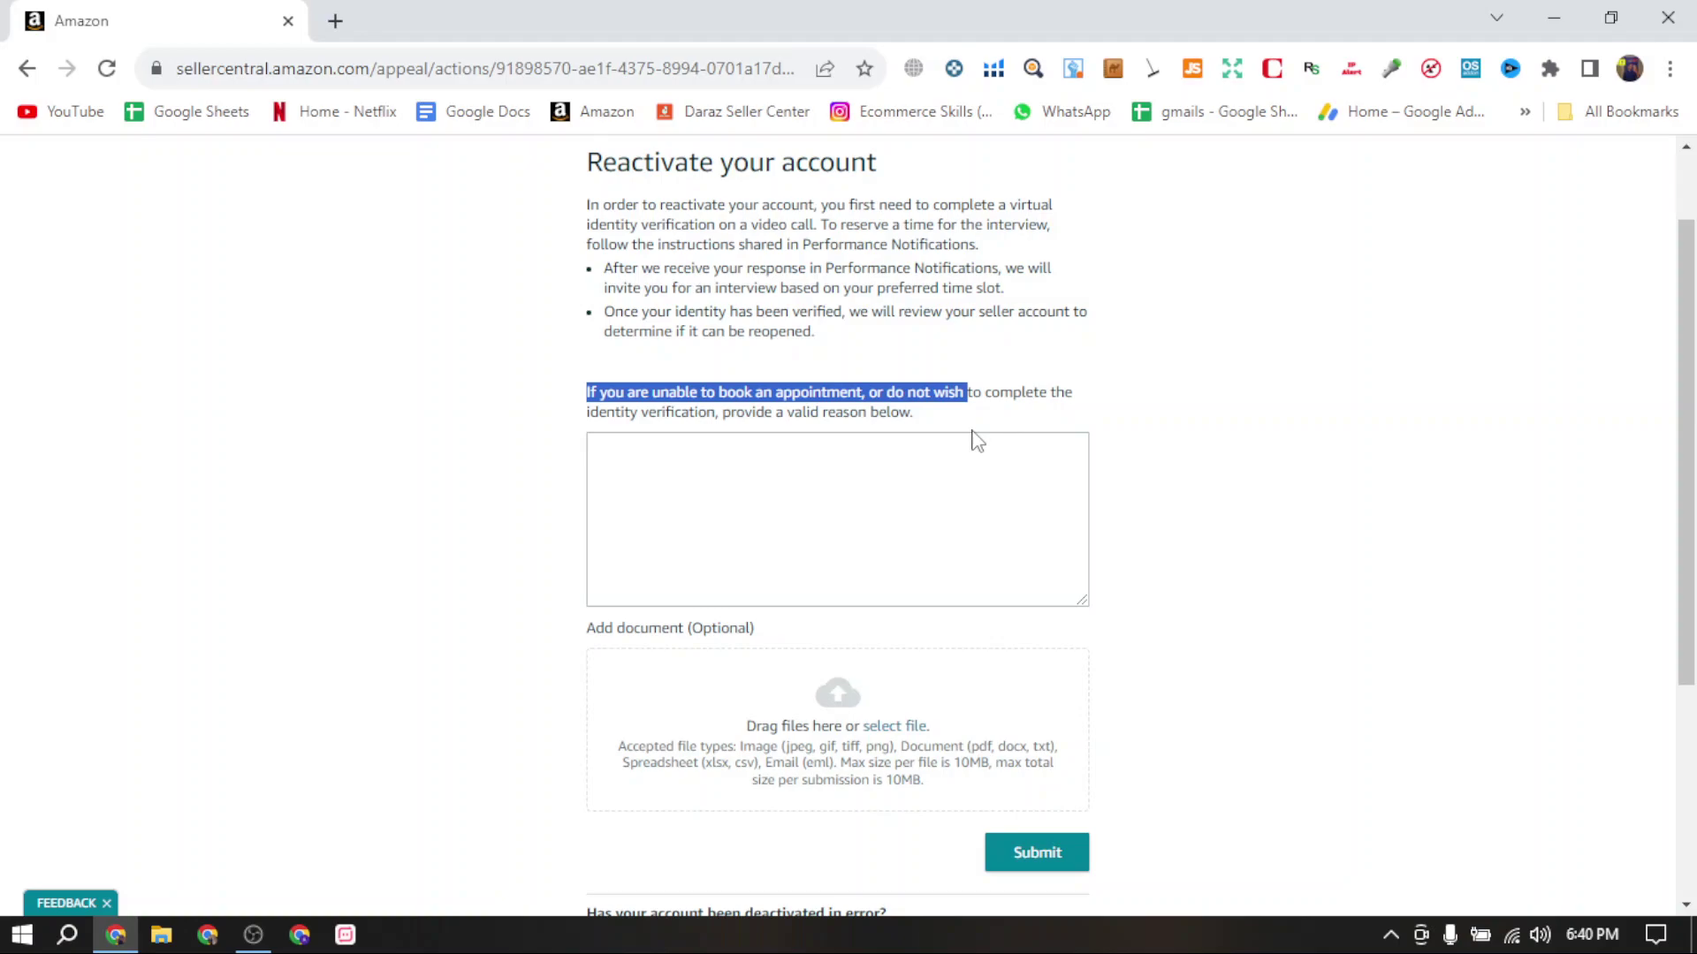
{"action": "left_click", "coordinate": [765, 417]}
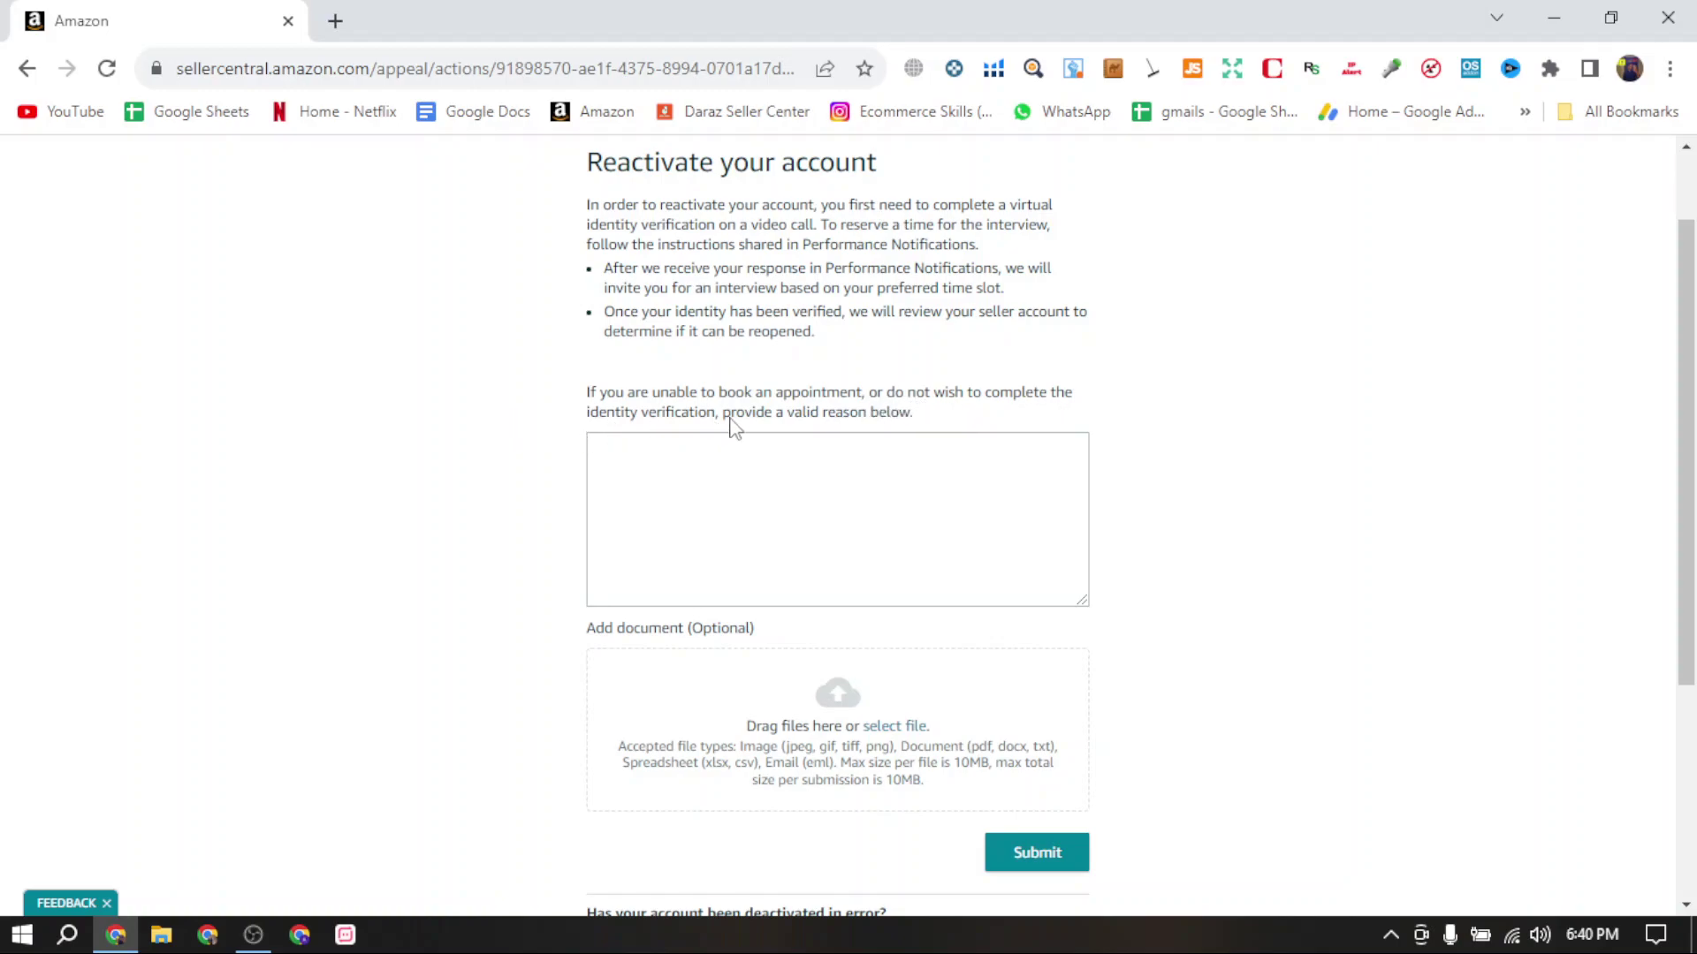
{"action": "left_click", "coordinate": [821, 462]}
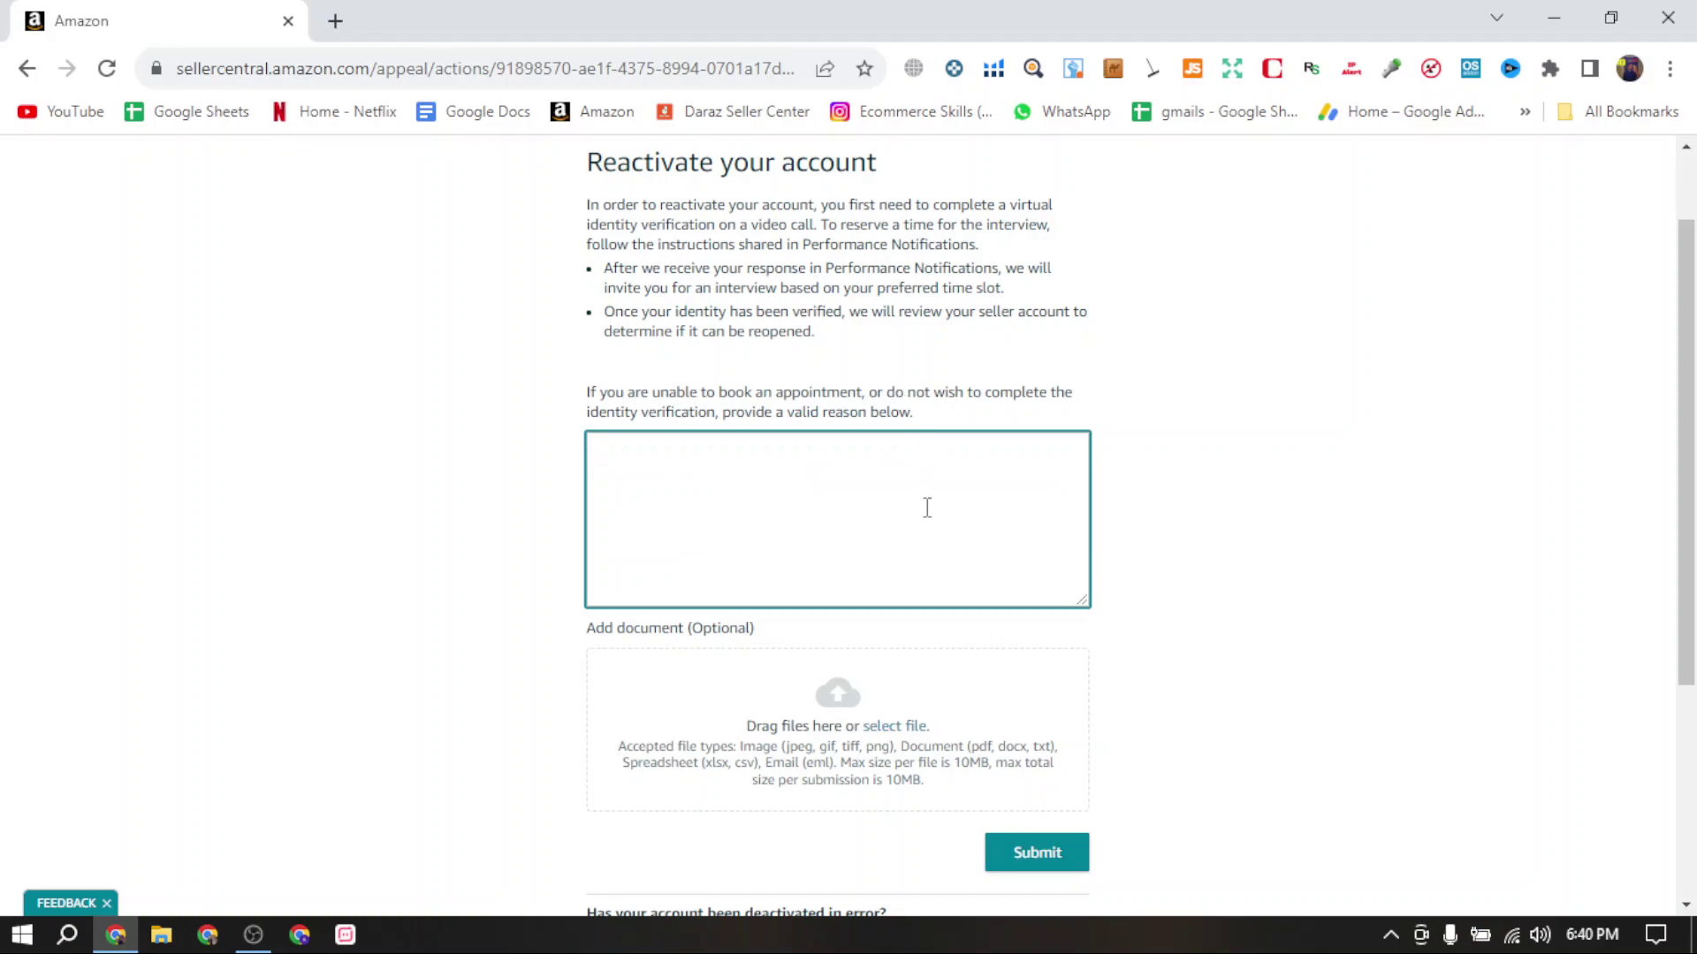
{"action": "scroll", "coordinate": [927, 509], "scroll_direction": "down", "scroll_amount": 3}
{"action": "scroll", "coordinate": [924, 517], "scroll_direction": "up", "scroll_amount": 2}
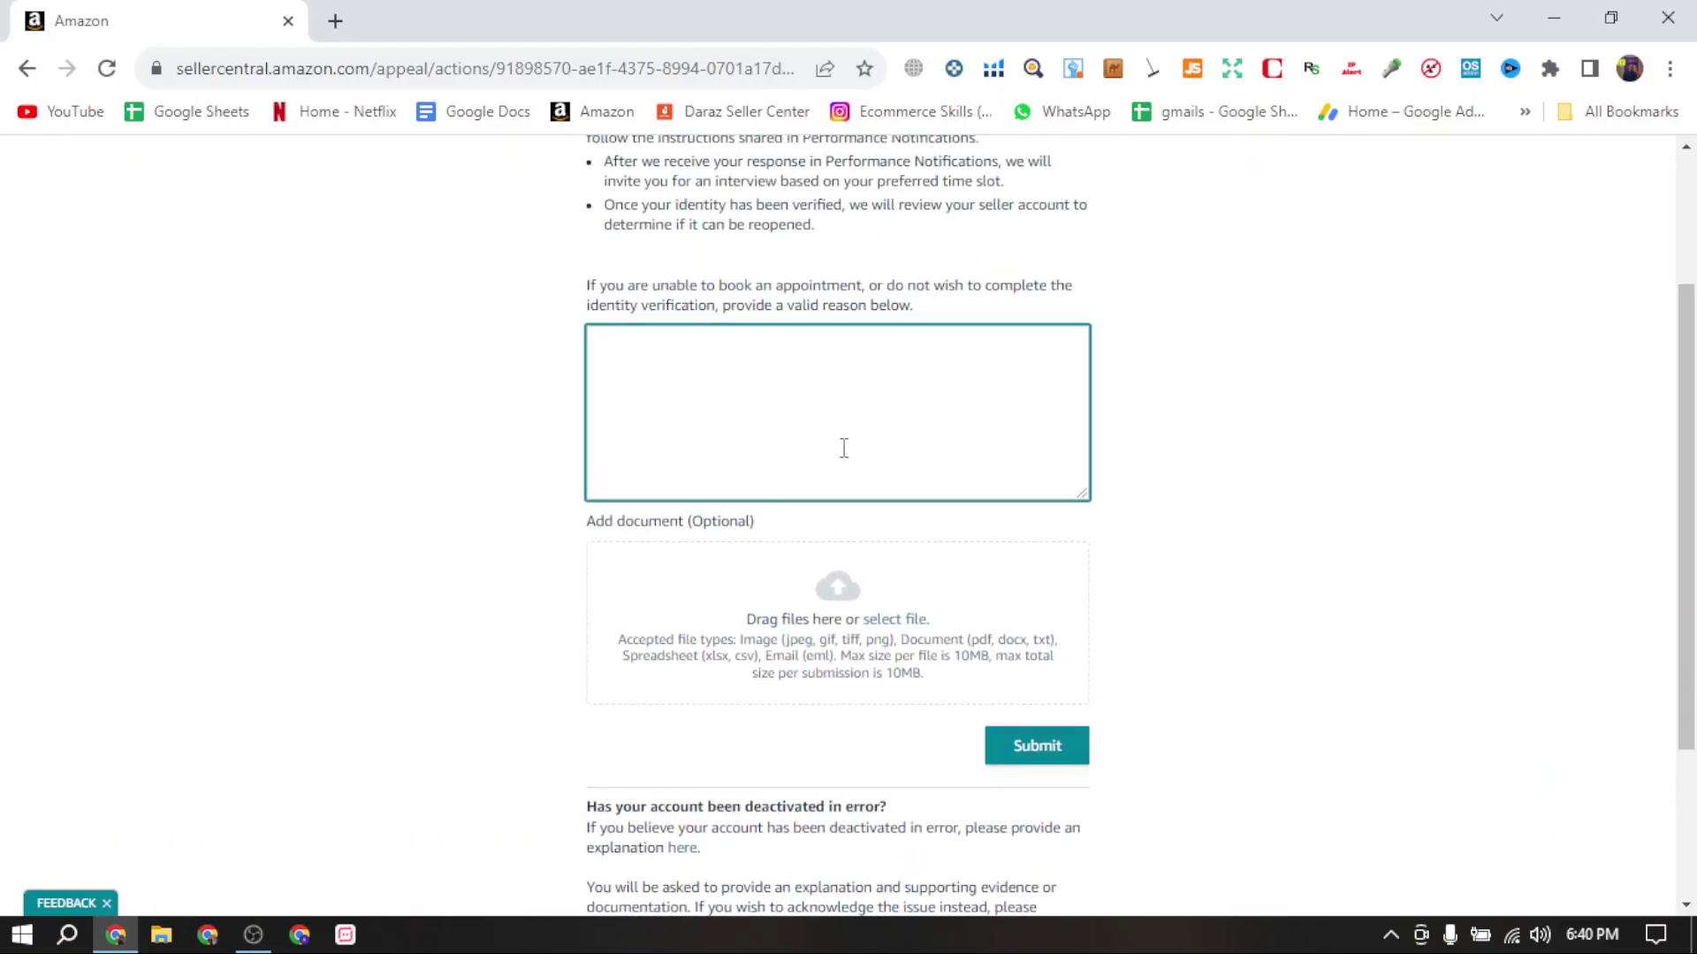
{"action": "scroll", "coordinate": [844, 448], "scroll_direction": "up", "scroll_amount": 2}
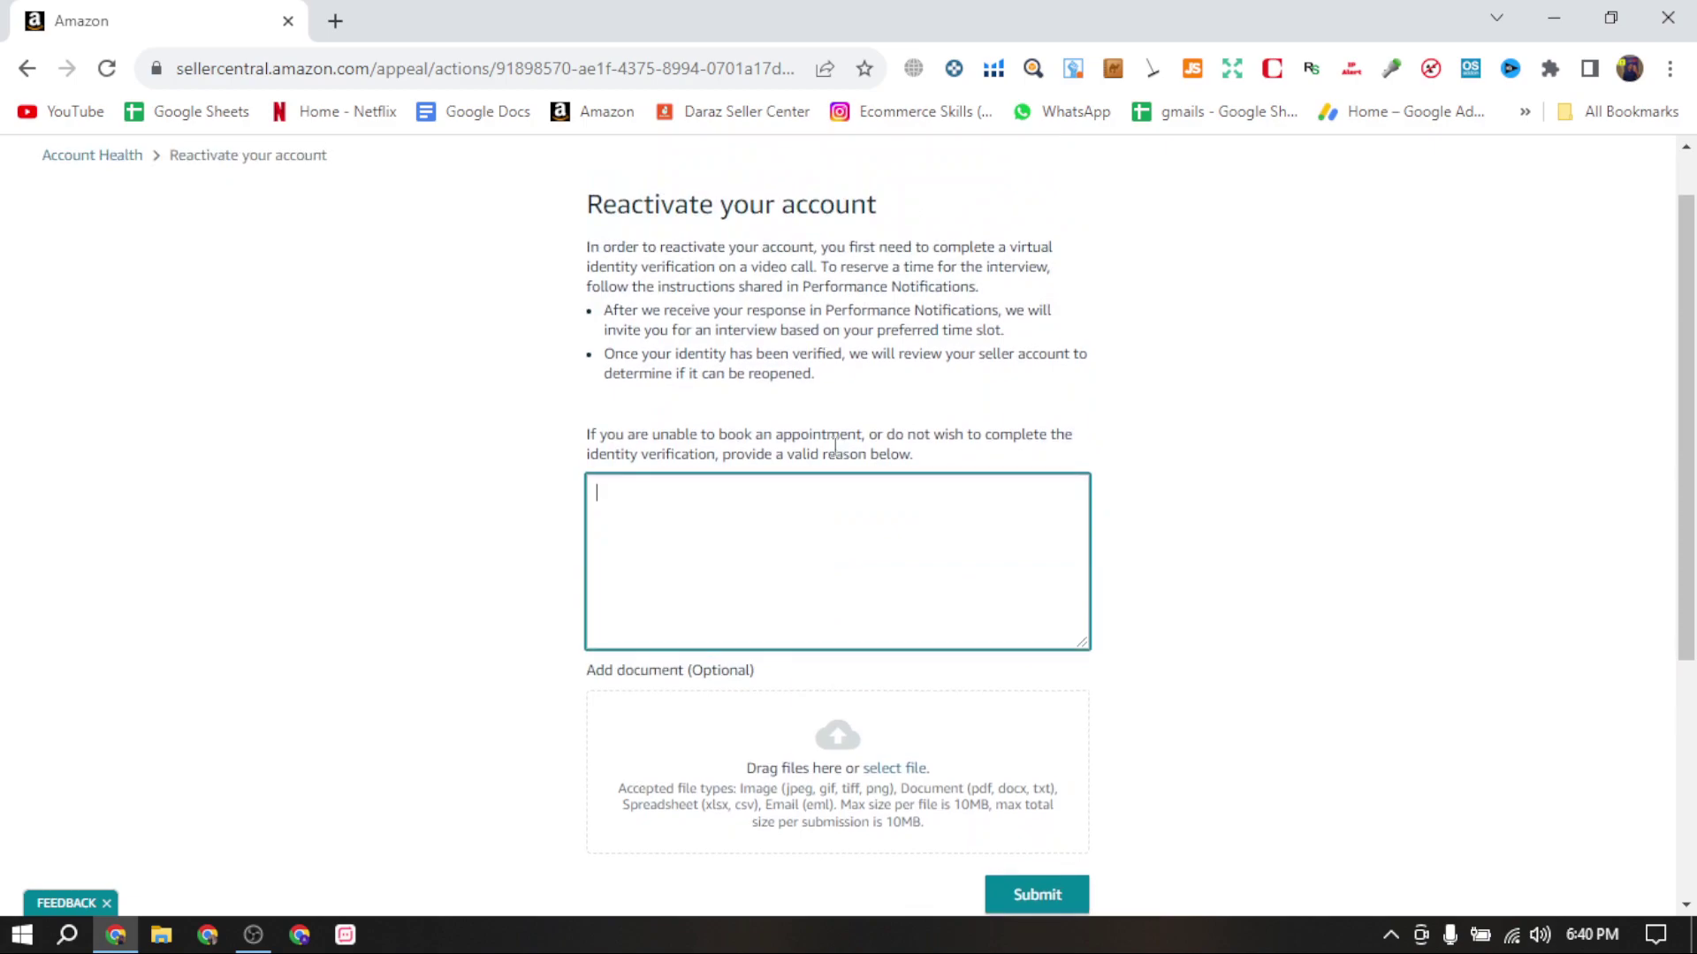
Return to the Seller Central home page and open the Performance Notifications list.
{"action": "scroll", "coordinate": [1013, 556], "scroll_direction": "up", "scroll_amount": 1}
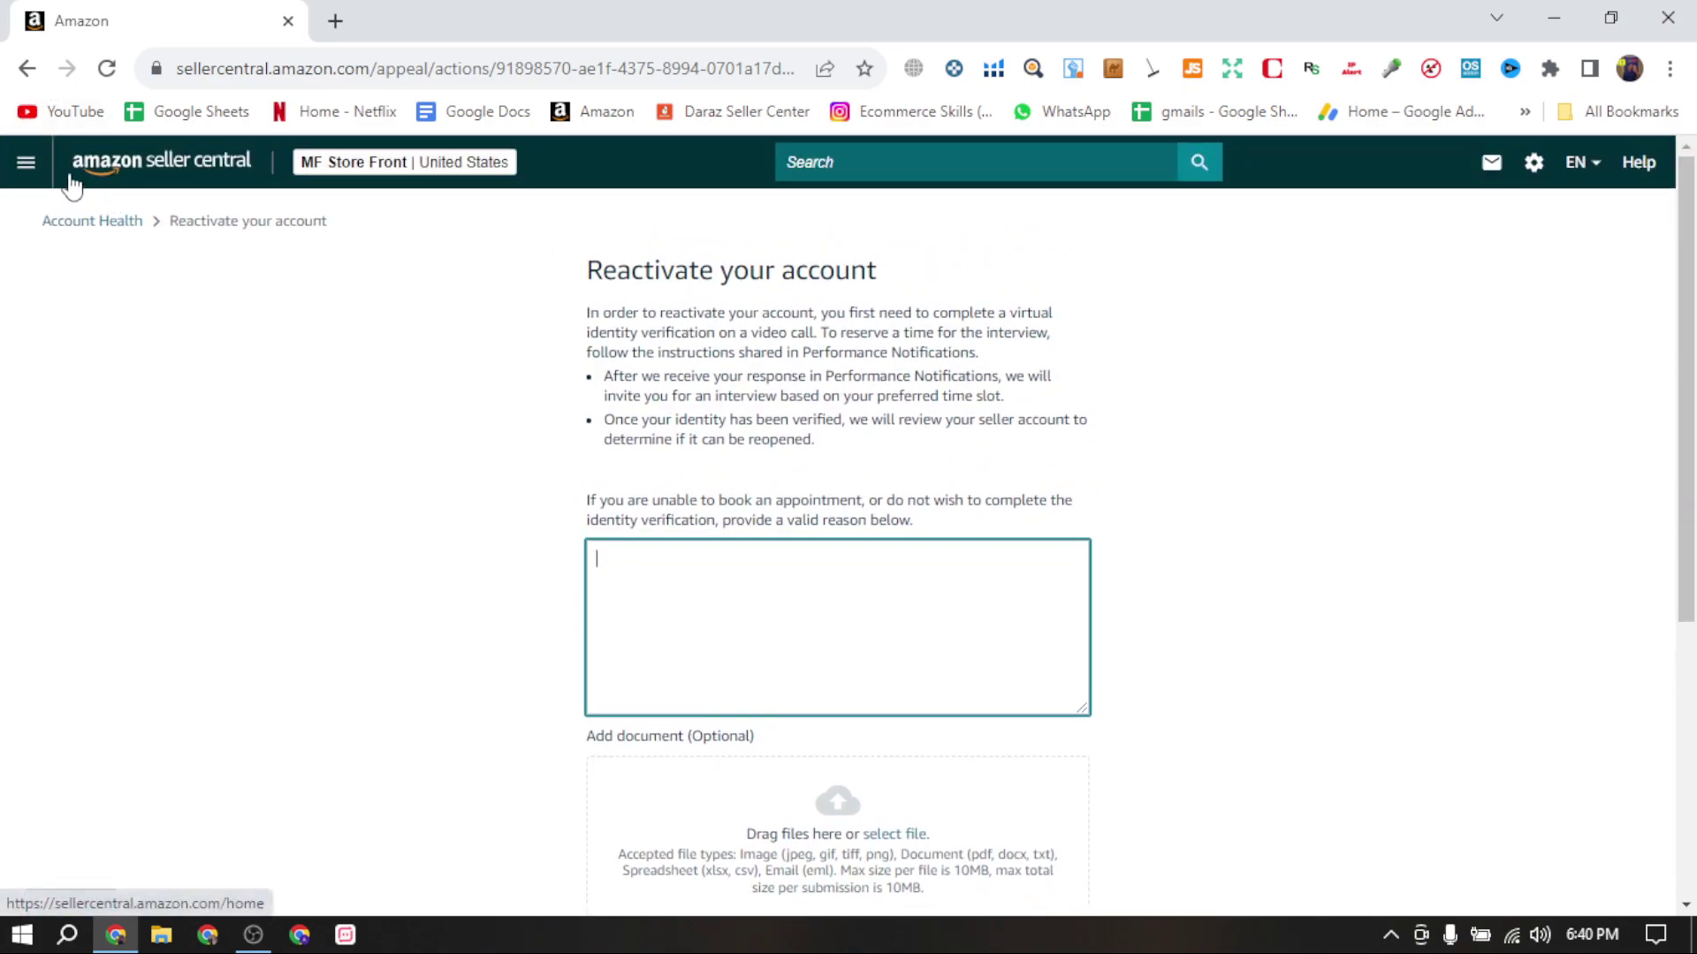
{"action": "left_click", "coordinate": [26, 162]}
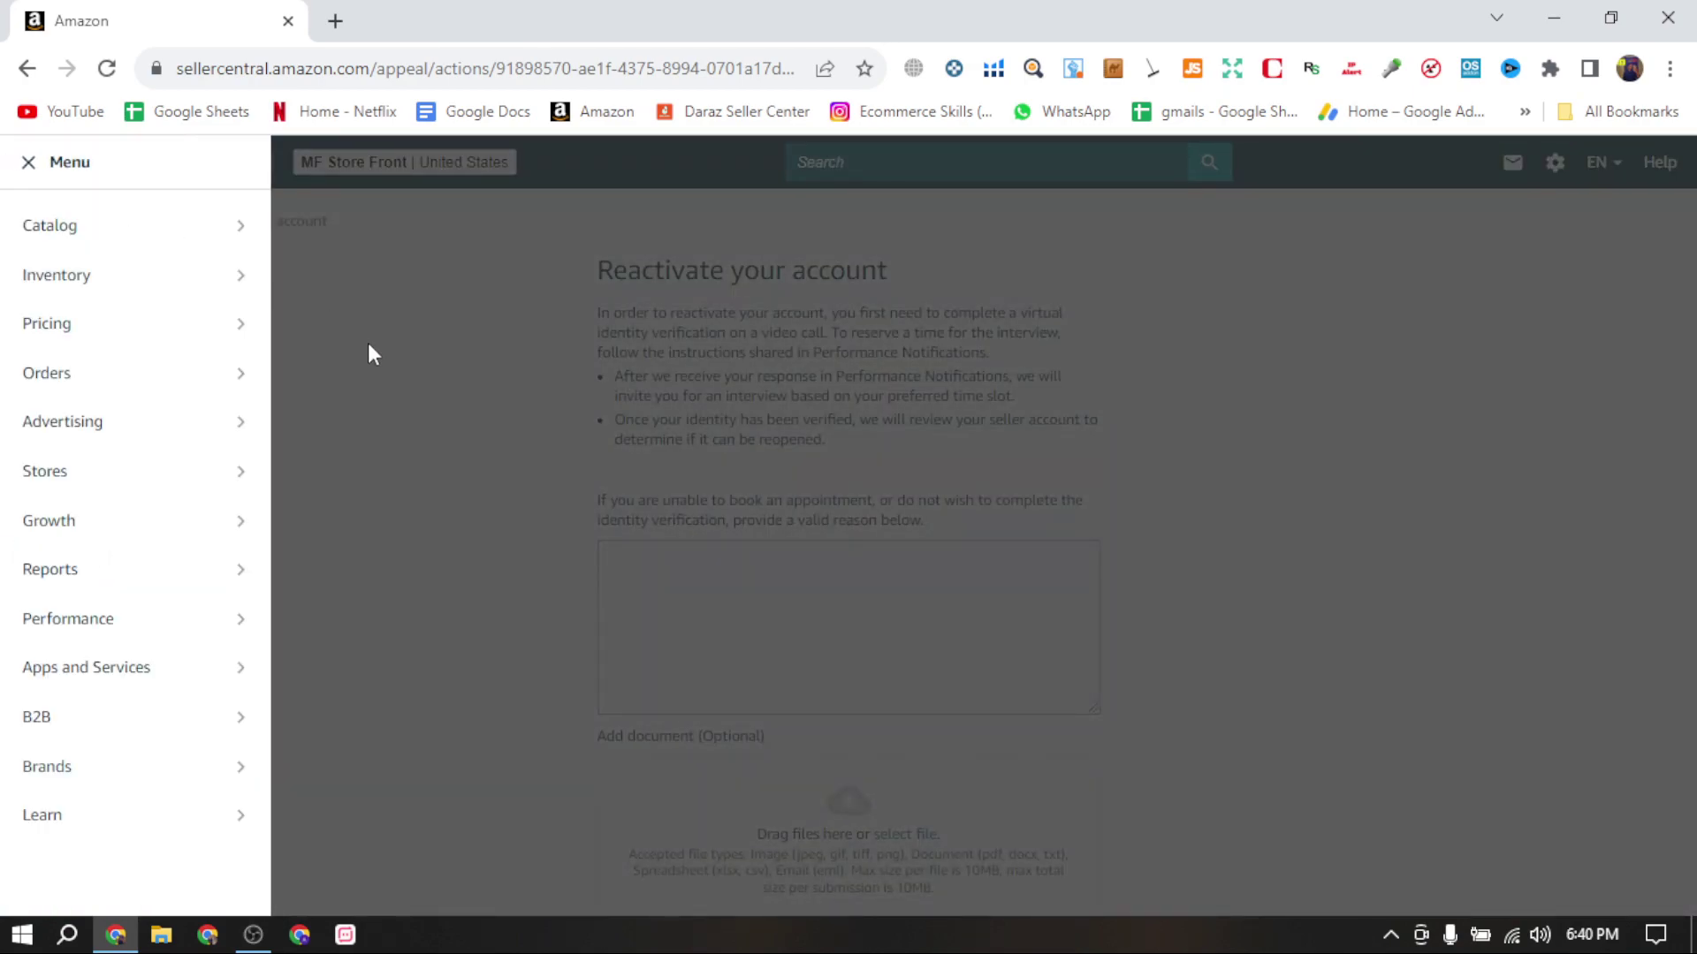
{"action": "left_click", "coordinate": [368, 349]}
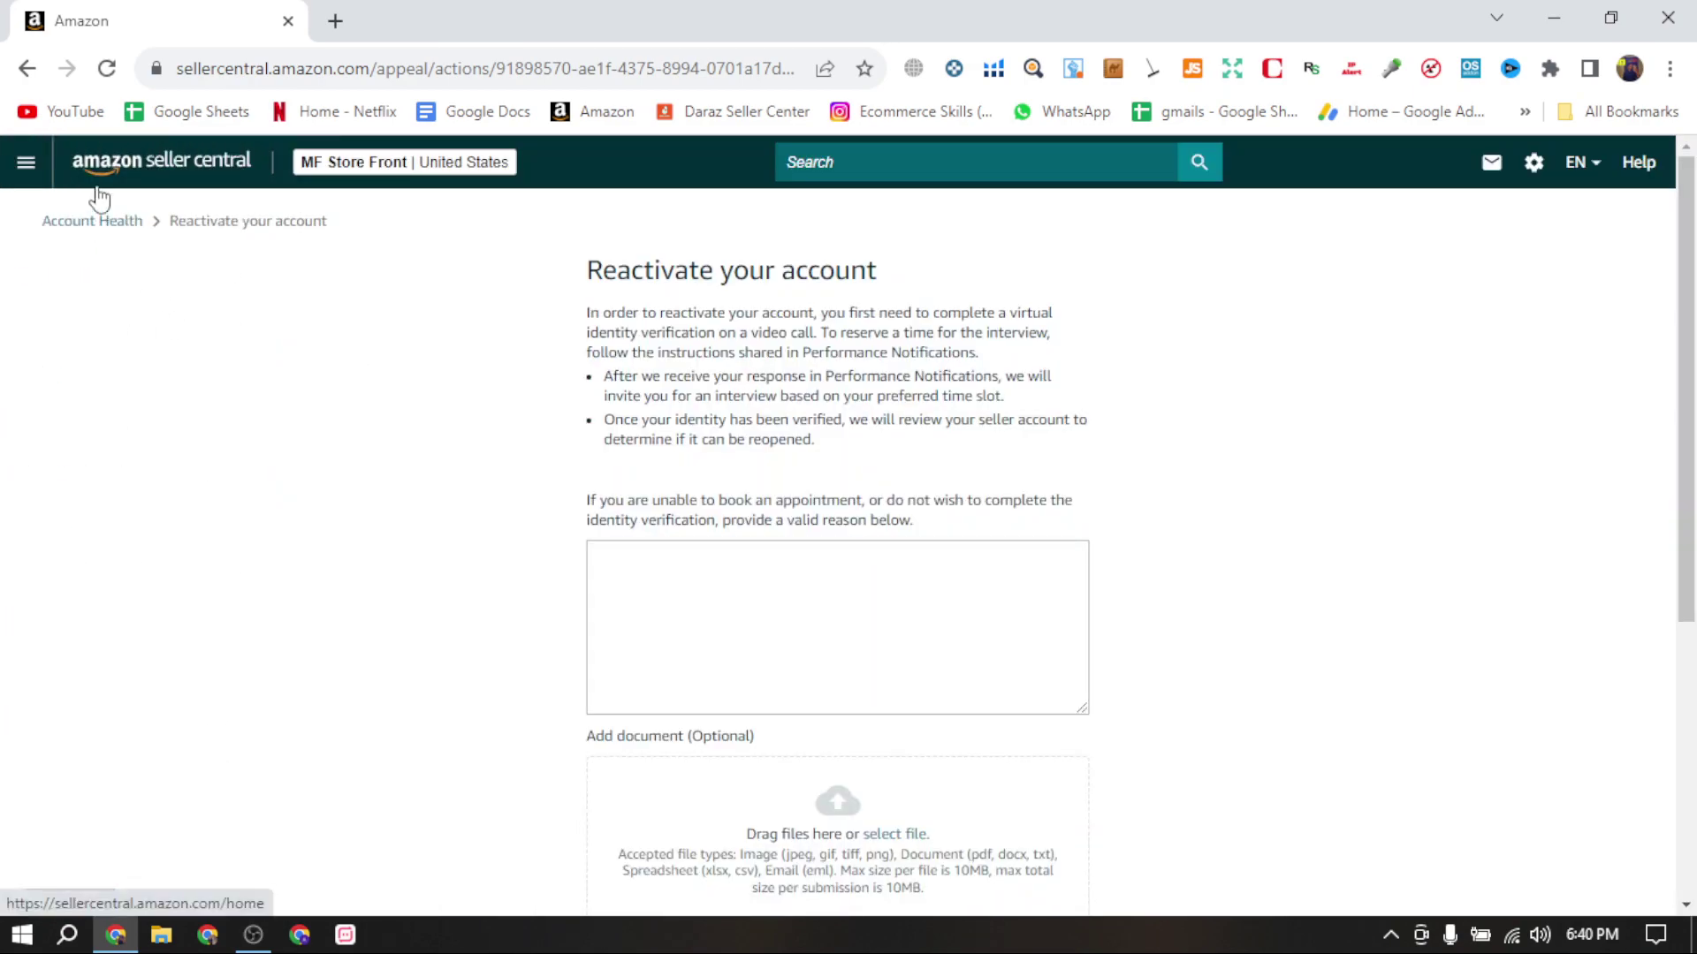
{"action": "left_click", "coordinate": [132, 170]}
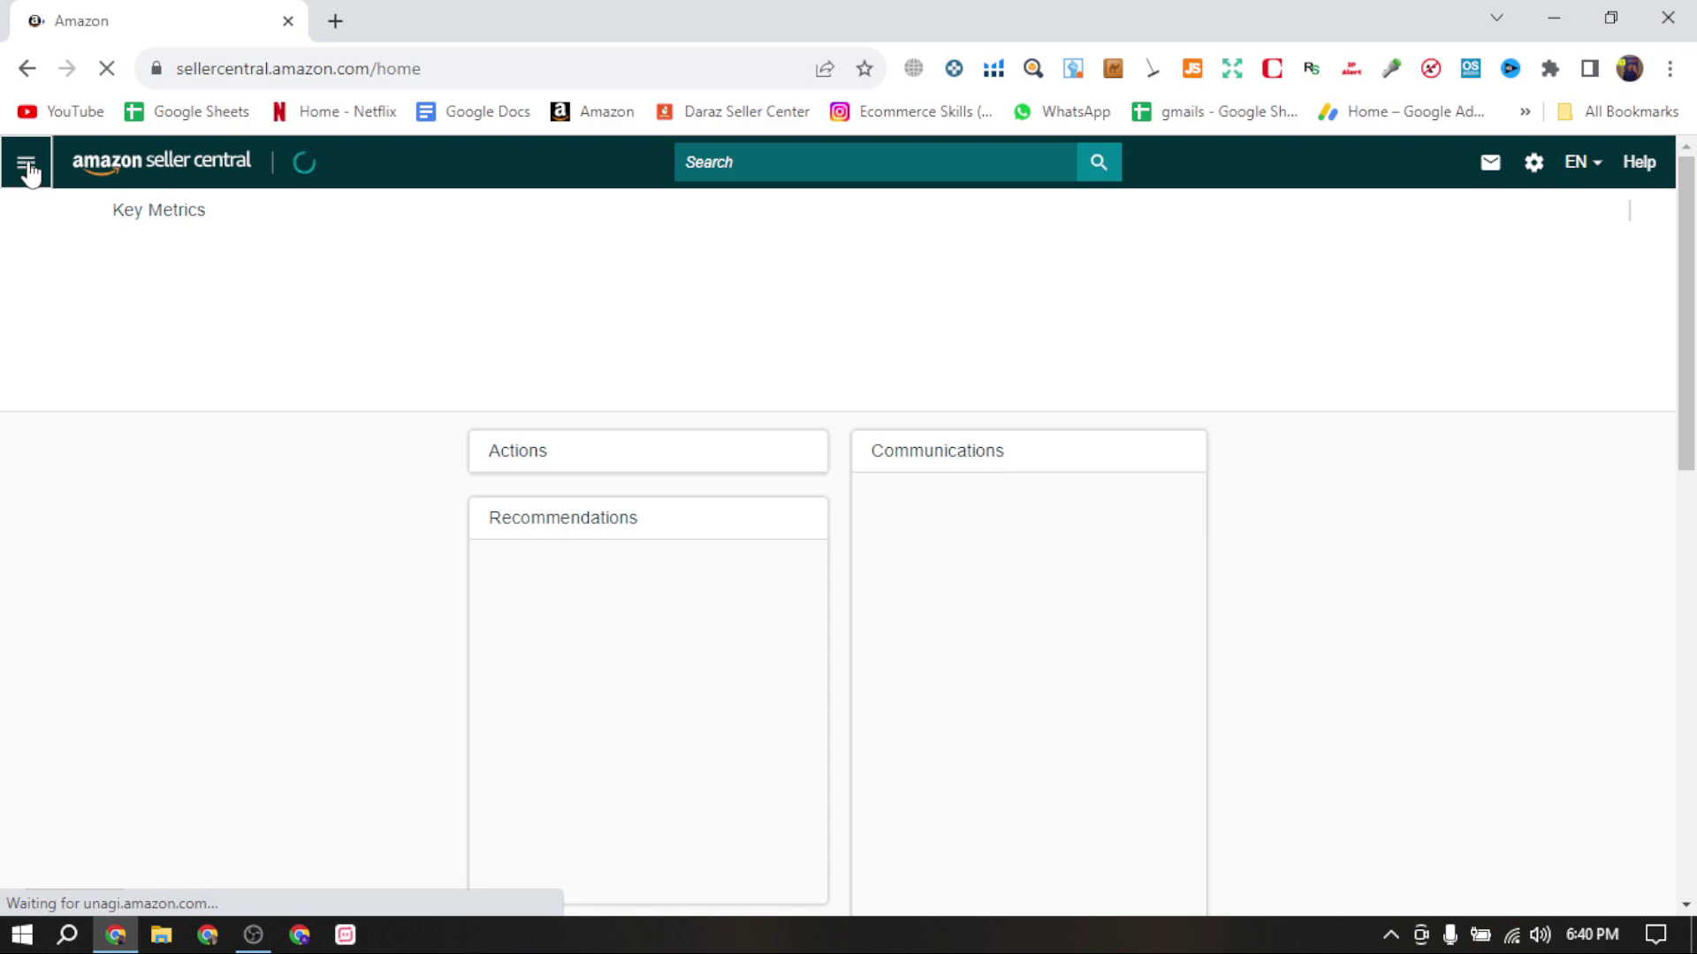
{"action": "left_click", "coordinate": [24, 166]}
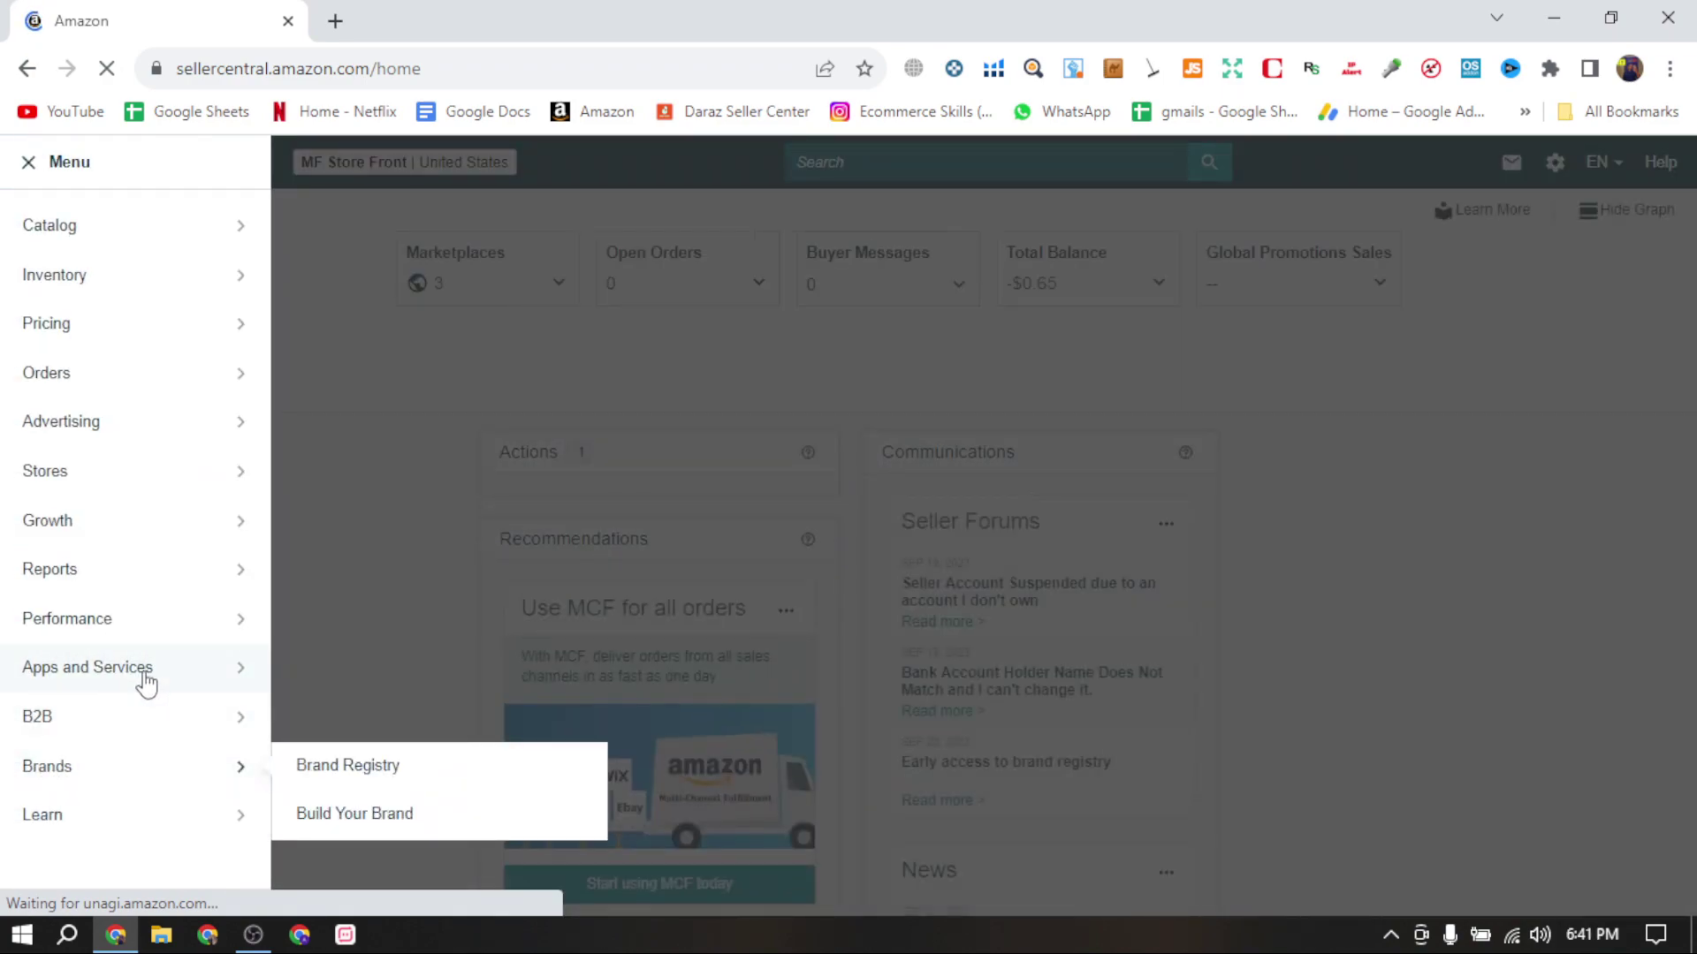
{"action": "mouse_move", "coordinate": [243, 614]}
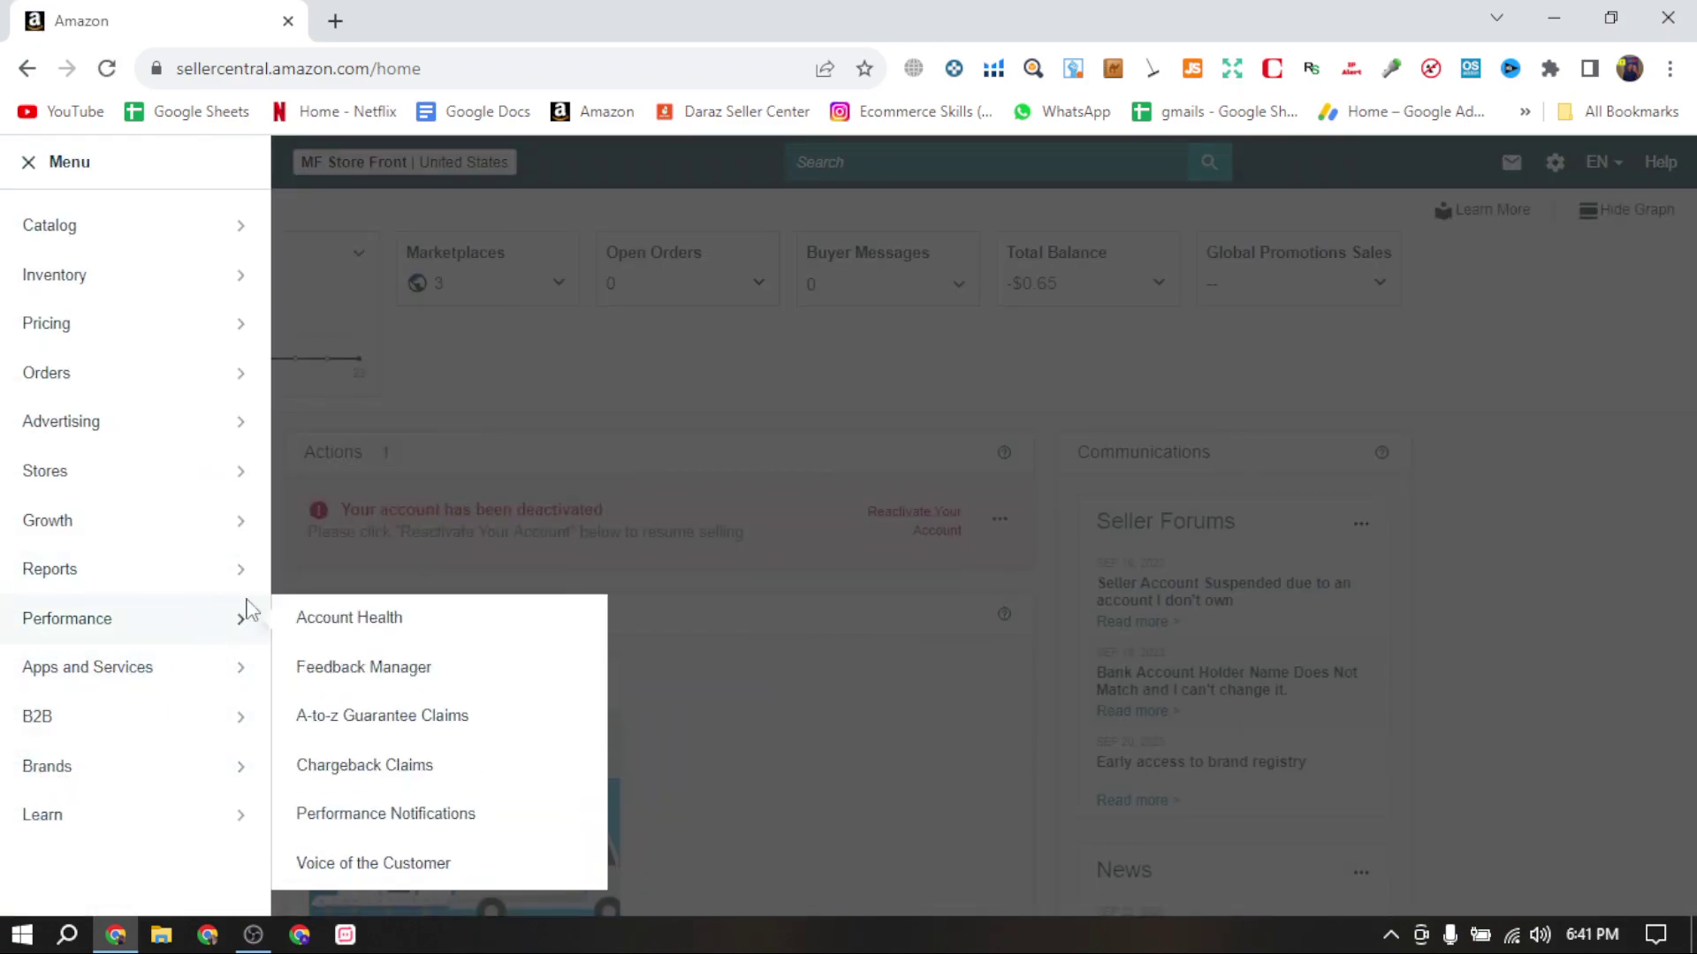
{"action": "left_click", "coordinate": [409, 811]}
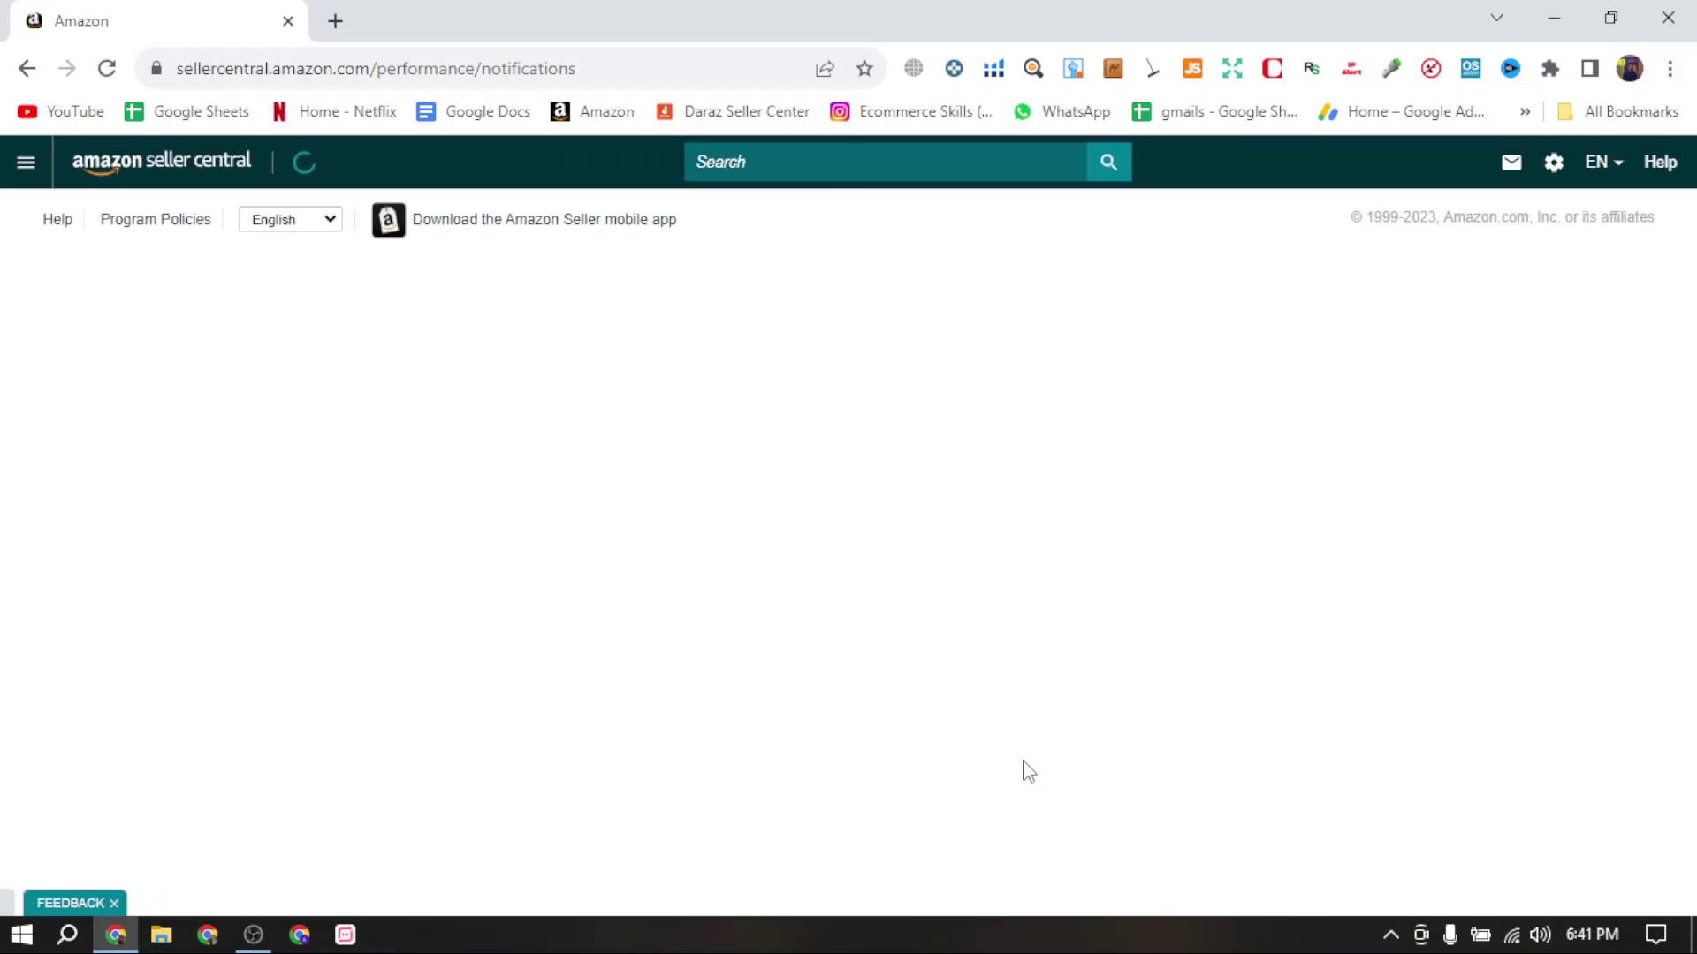
Look over the notifications list and read the September 20, 2023 notice "Your Amazon.com Selling Account".
{"action": "scroll", "coordinate": [951, 711], "scroll_direction": "down", "scroll_amount": 4}
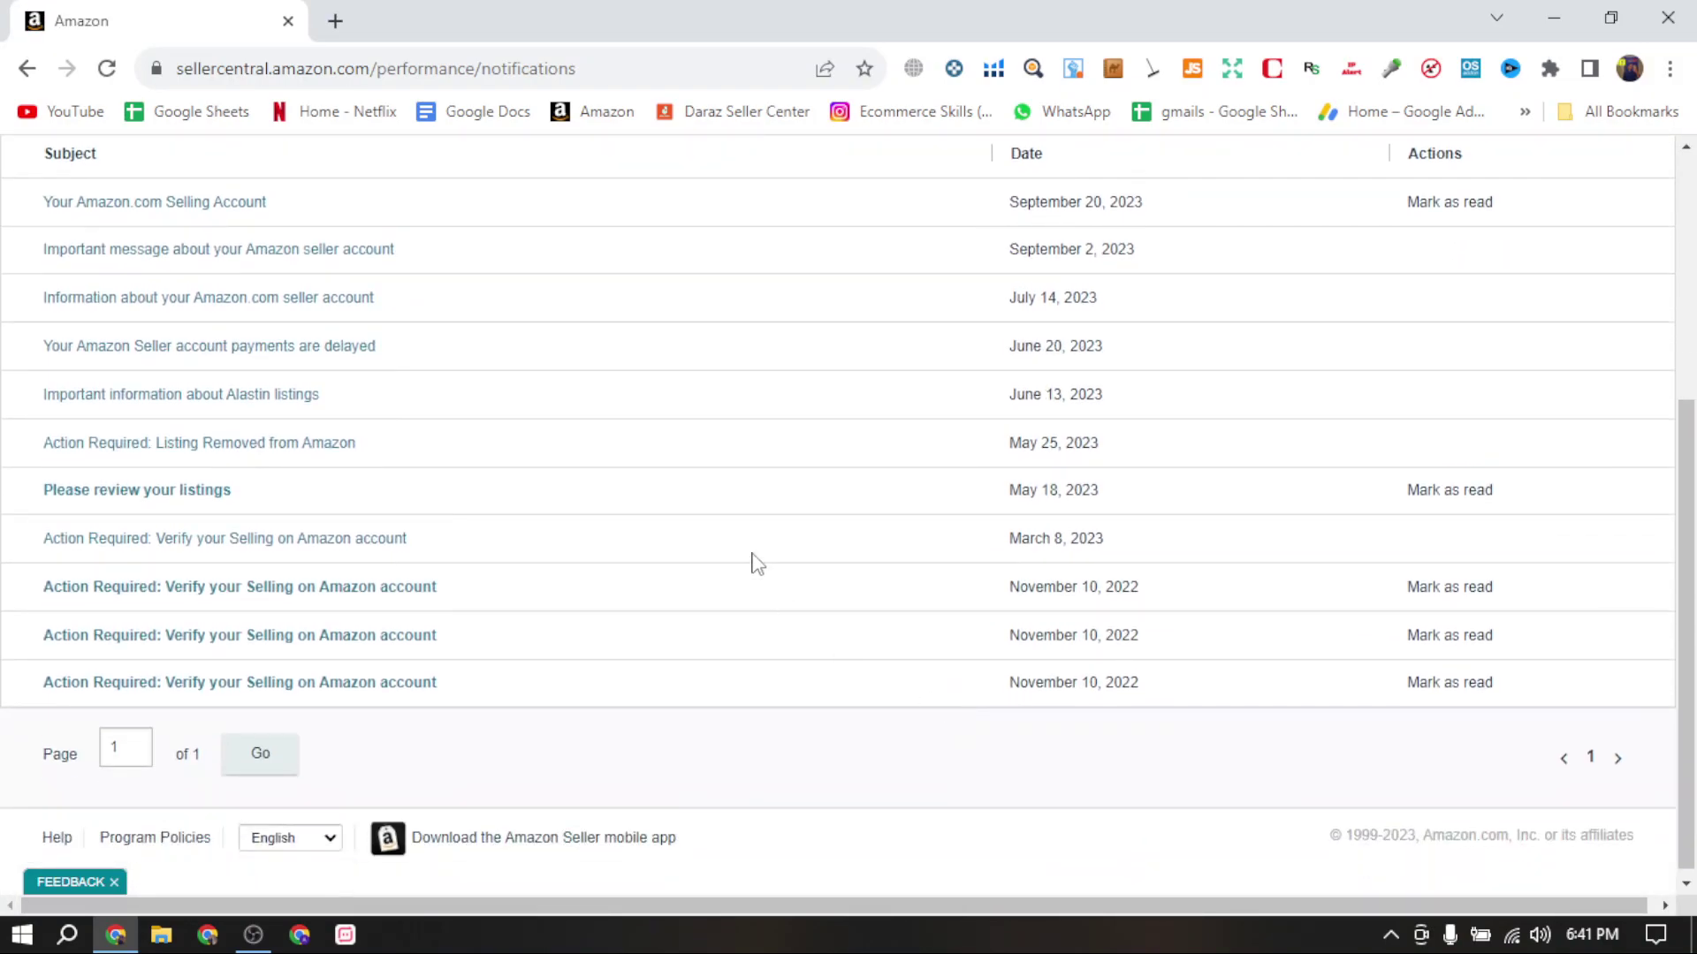
{"action": "scroll", "coordinate": [750, 561], "scroll_direction": "up", "scroll_amount": 5}
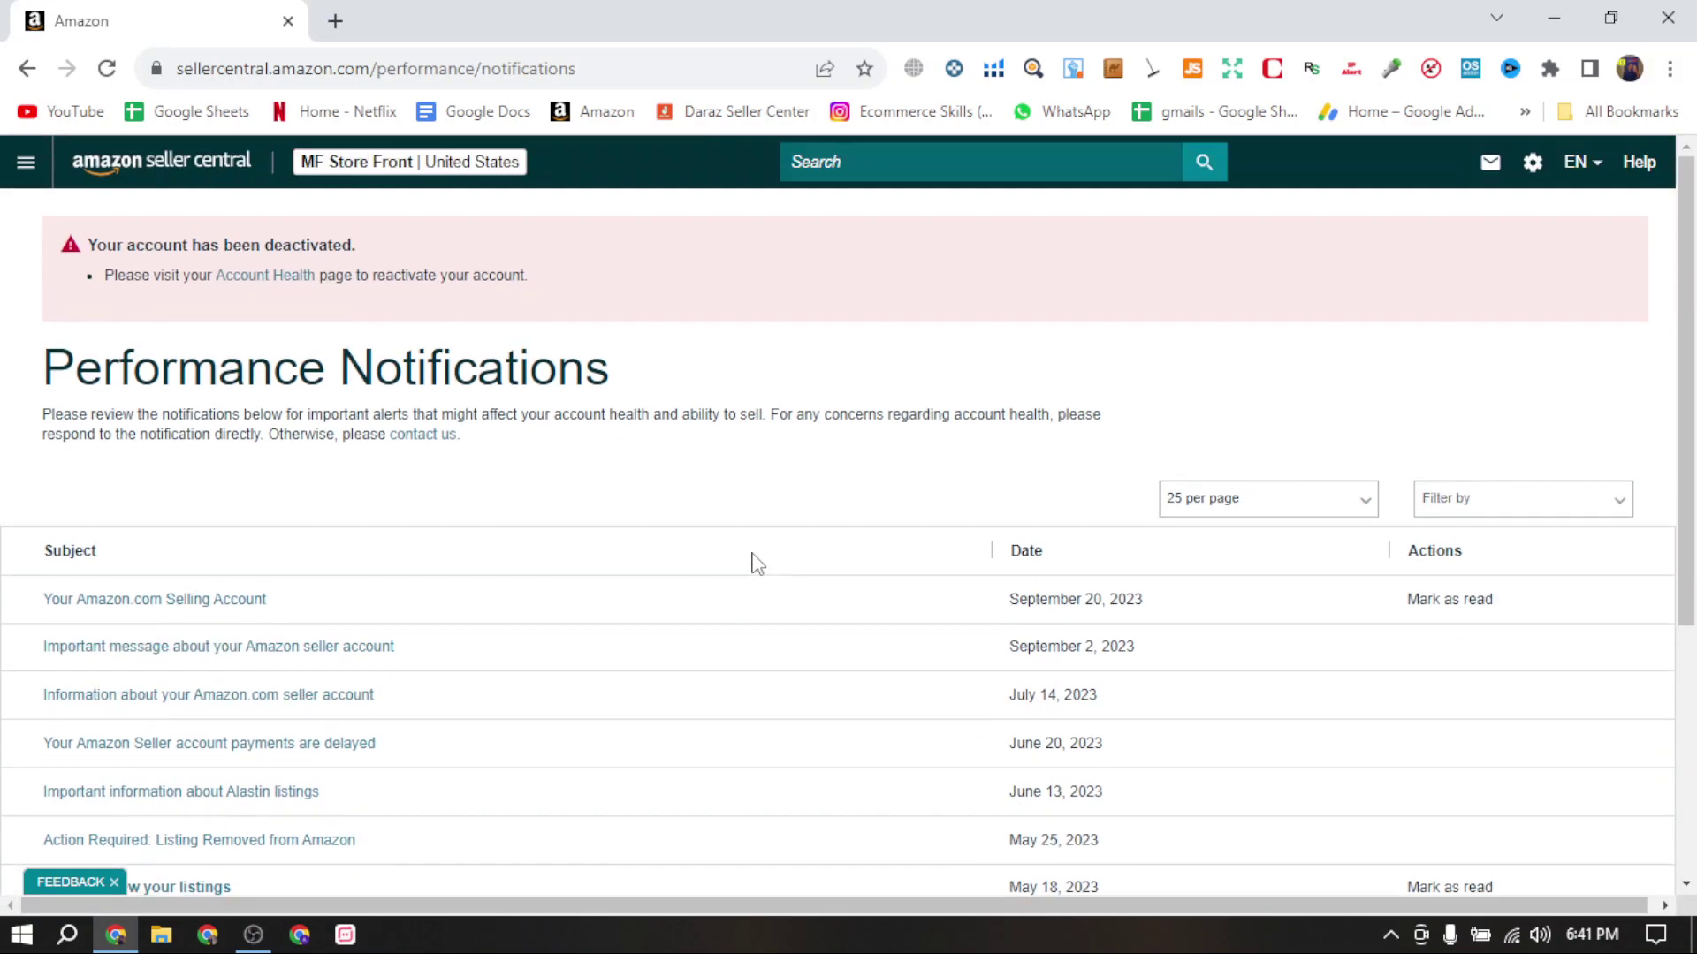
{"action": "left_click", "coordinate": [252, 599]}
{"action": "scroll", "coordinate": [707, 556], "scroll_direction": "down", "scroll_amount": 1}
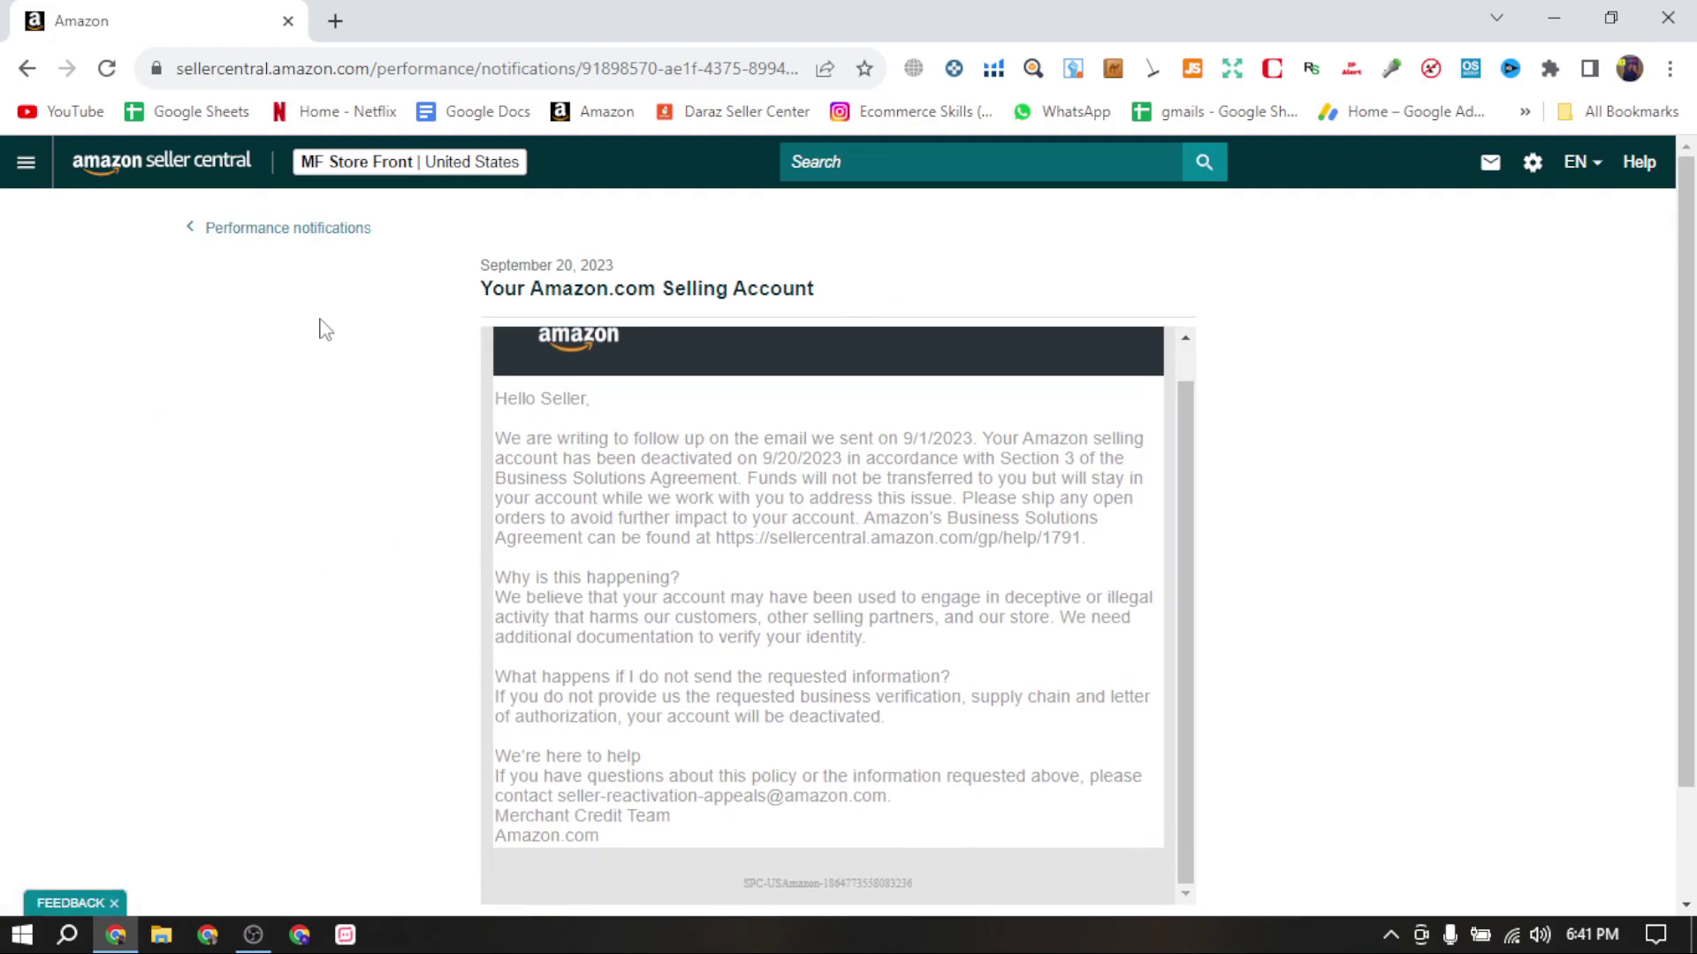
Go back to the notifications list and open the September 2, 2023 notice "Important message about your Amazon seller account" to review its submission instructions.
{"action": "left_click", "coordinate": [274, 228]}
{"action": "left_click", "coordinate": [189, 659]}
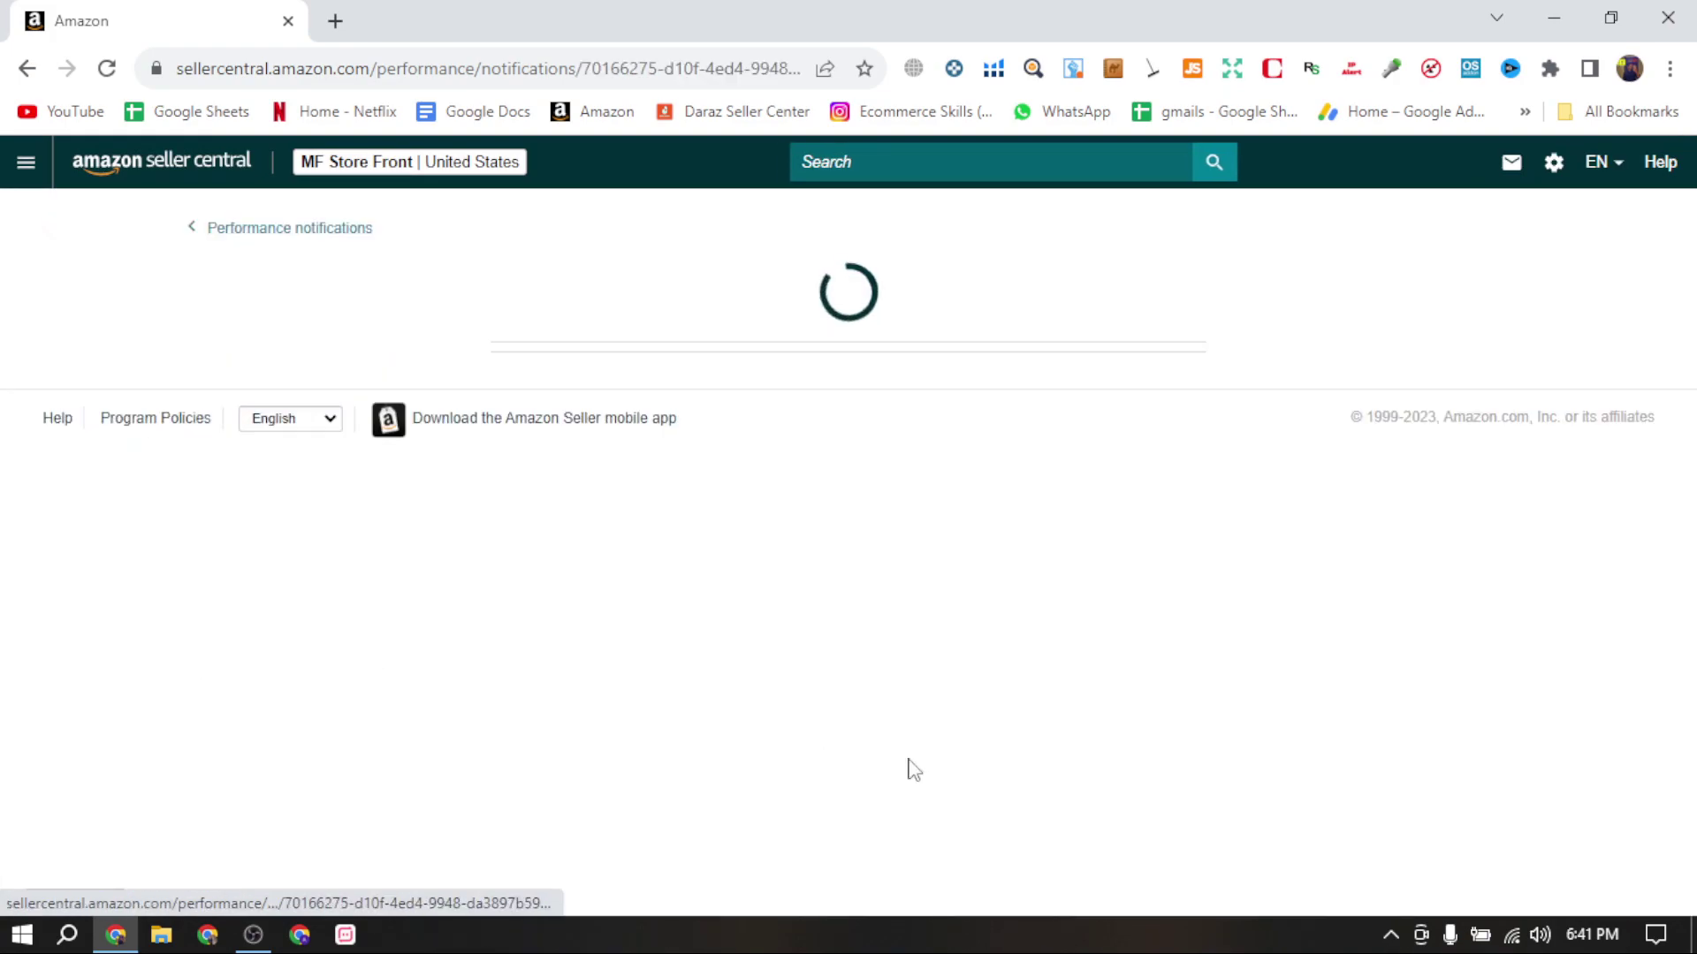
{"action": "scroll", "coordinate": [1255, 778], "scroll_direction": "down", "scroll_amount": 10}
{"action": "scroll", "coordinate": [1258, 775], "scroll_direction": "up", "scroll_amount": 1}
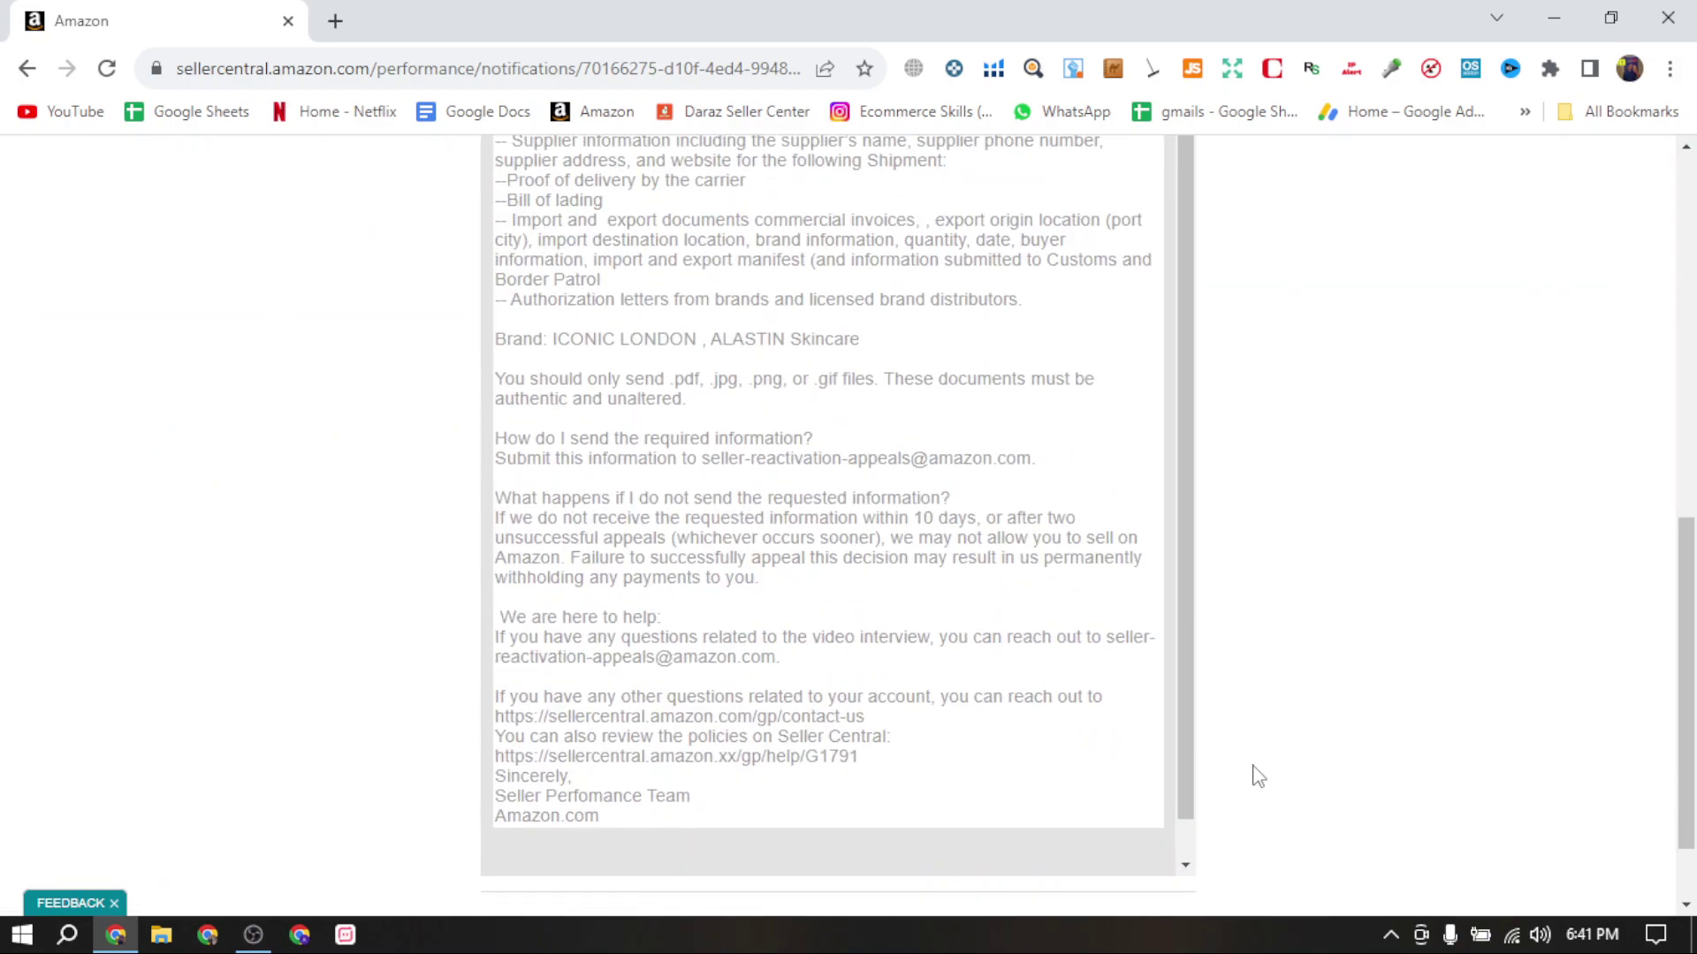
{"action": "scroll", "coordinate": [1258, 776], "scroll_direction": "up", "scroll_amount": 4}
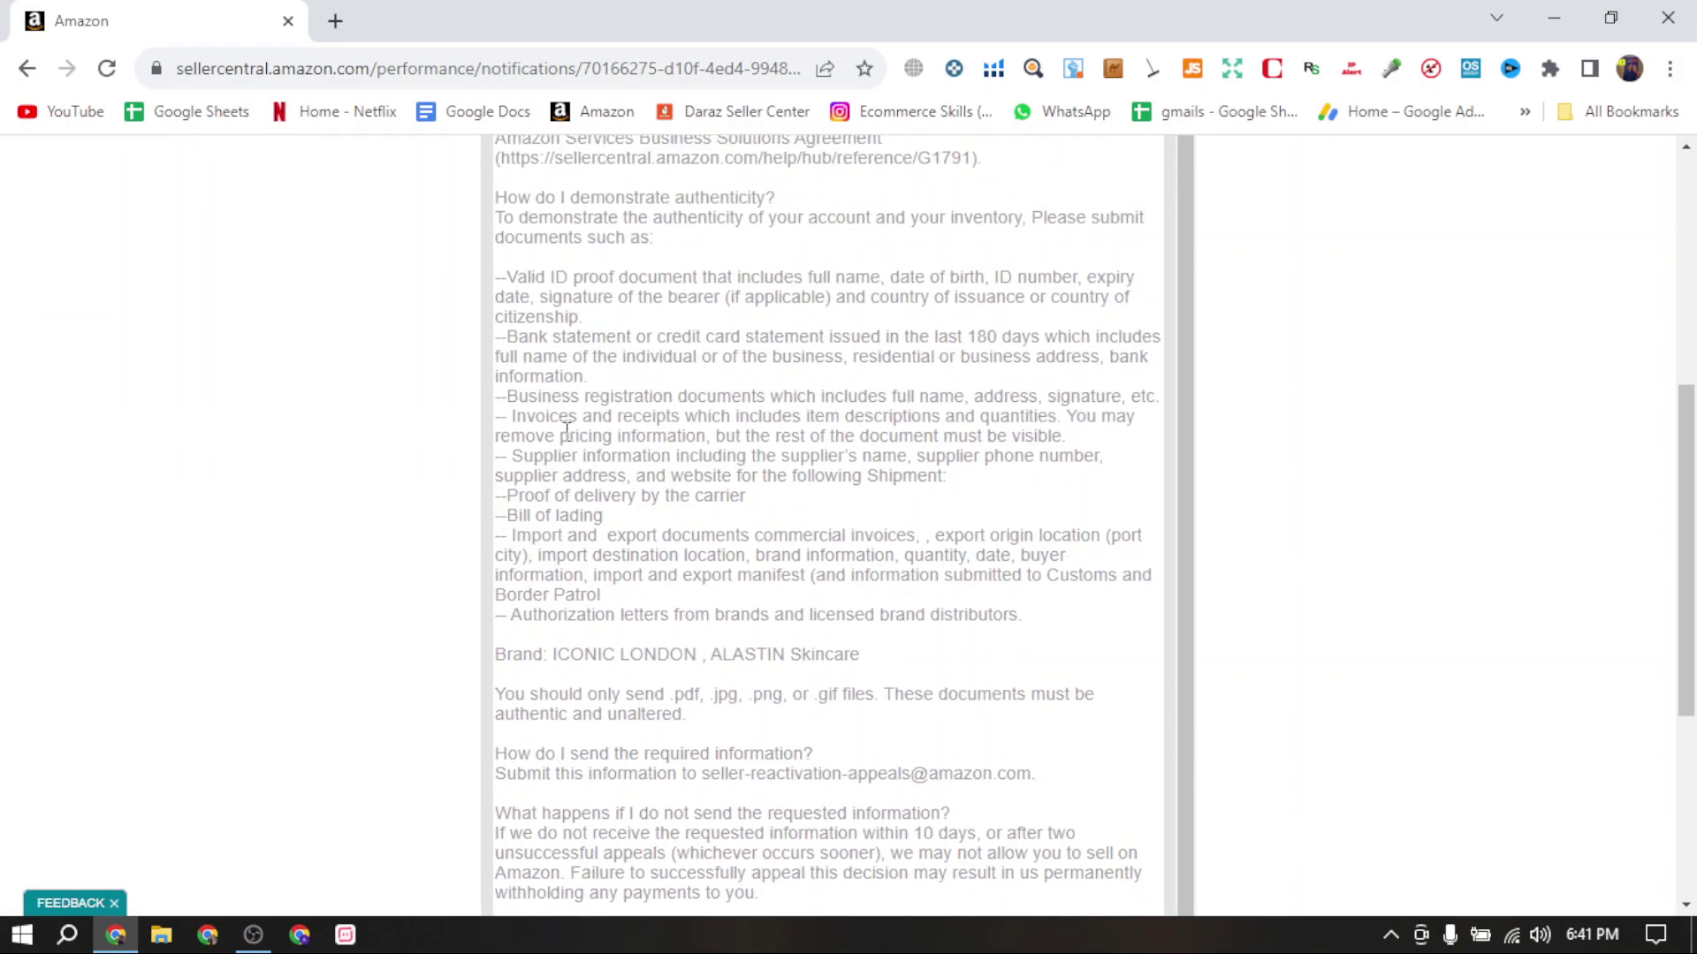
Highlight the requested documents from business registration through authorization letters, and examine the ID proof and bank statement requirements.
{"action": "left_click_drag", "start_coordinate": [506, 395], "coordinate": [799, 610]}
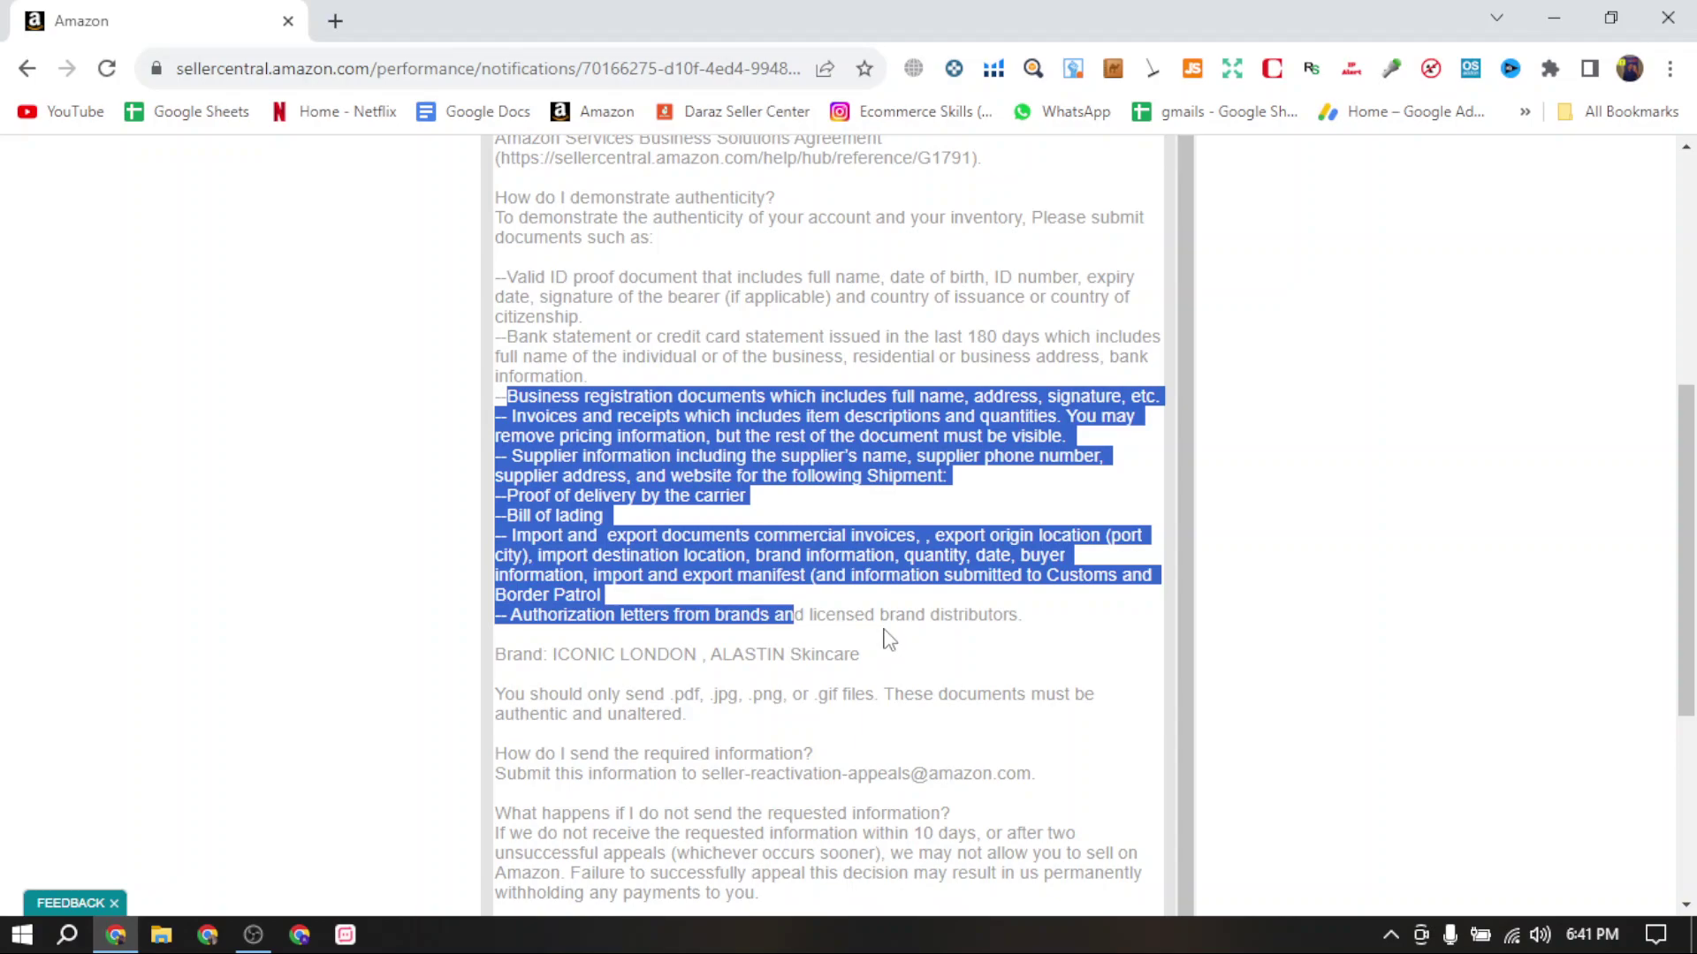
{"action": "left_click", "coordinate": [472, 443]}
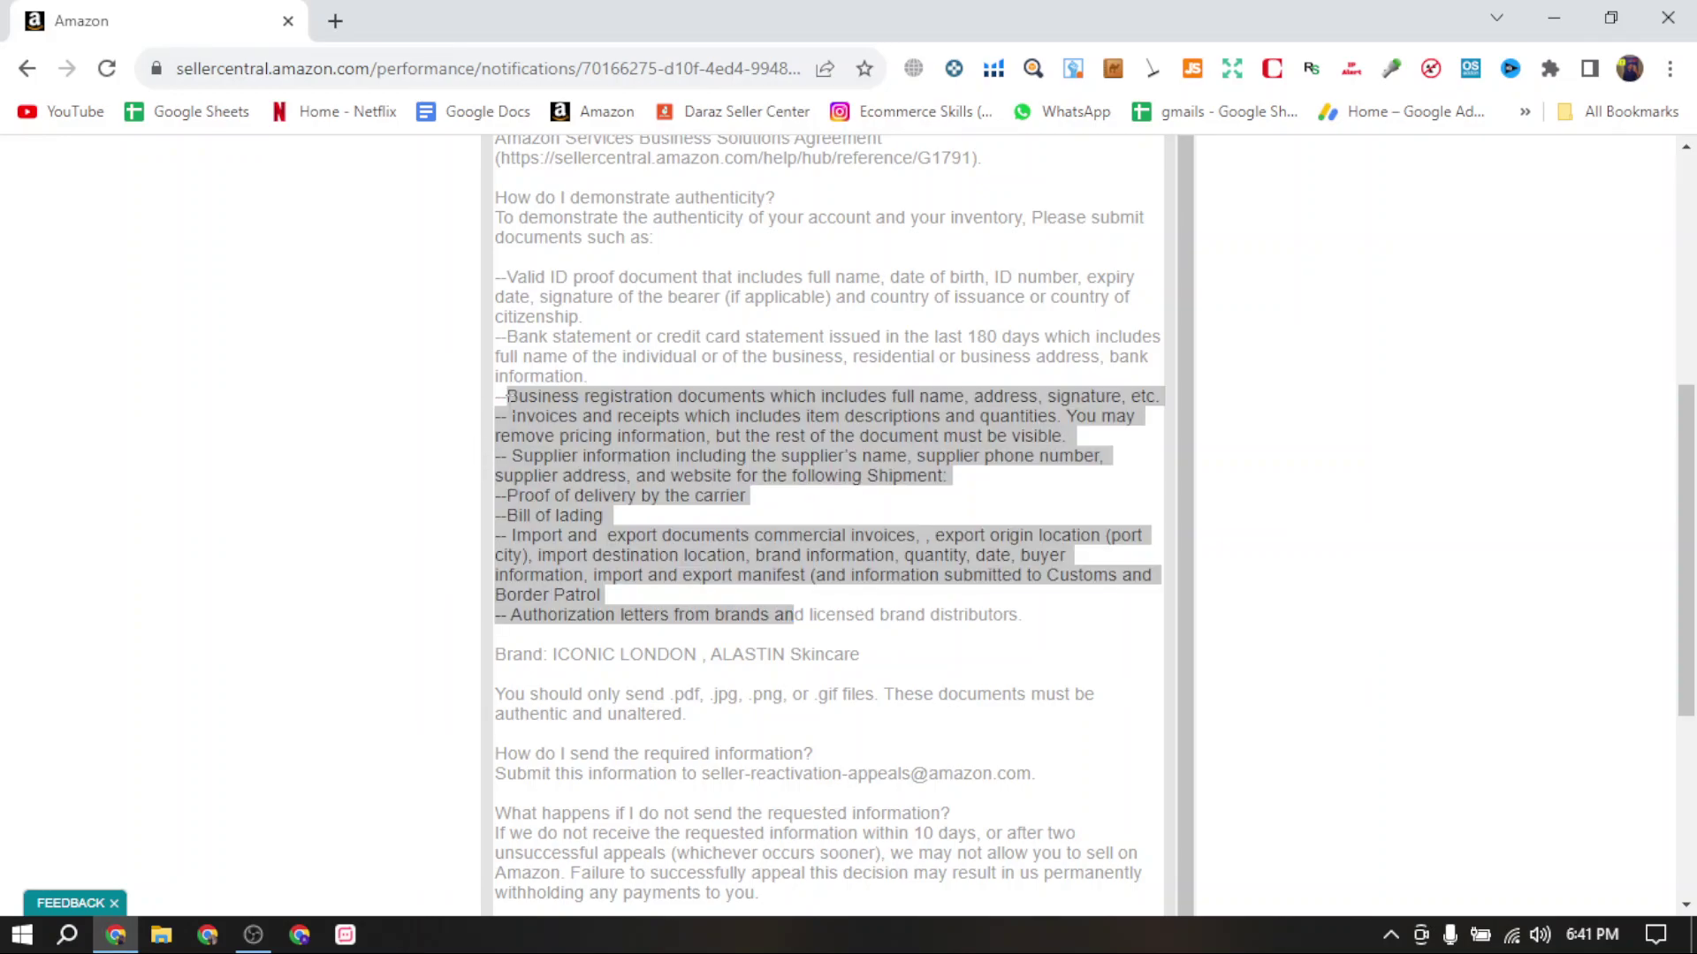
{"action": "left_click", "coordinate": [720, 530]}
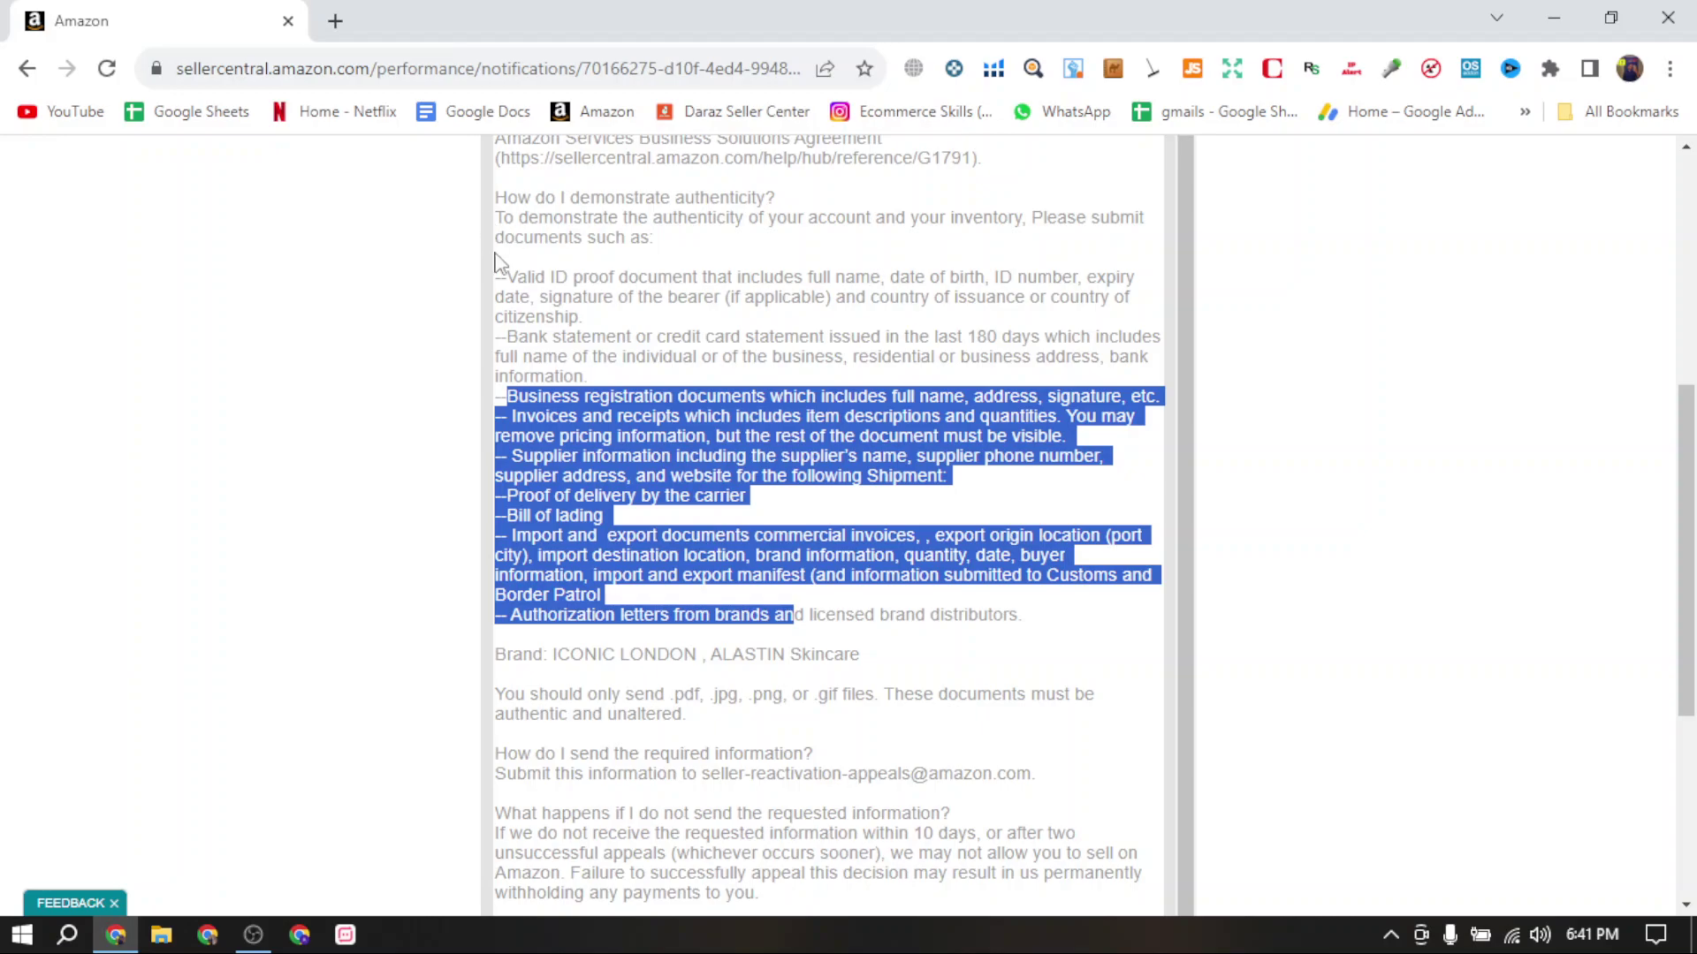
{"action": "left_click_drag", "start_coordinate": [499, 257], "coordinate": [658, 397]}
{"action": "left_click", "coordinate": [500, 412]}
Reread the September 2 notice from its opening, highlighting the full list of requested documents, the brands and the start of the file format rule.
{"action": "scroll", "coordinate": [504, 415], "scroll_direction": "up", "scroll_amount": 6}
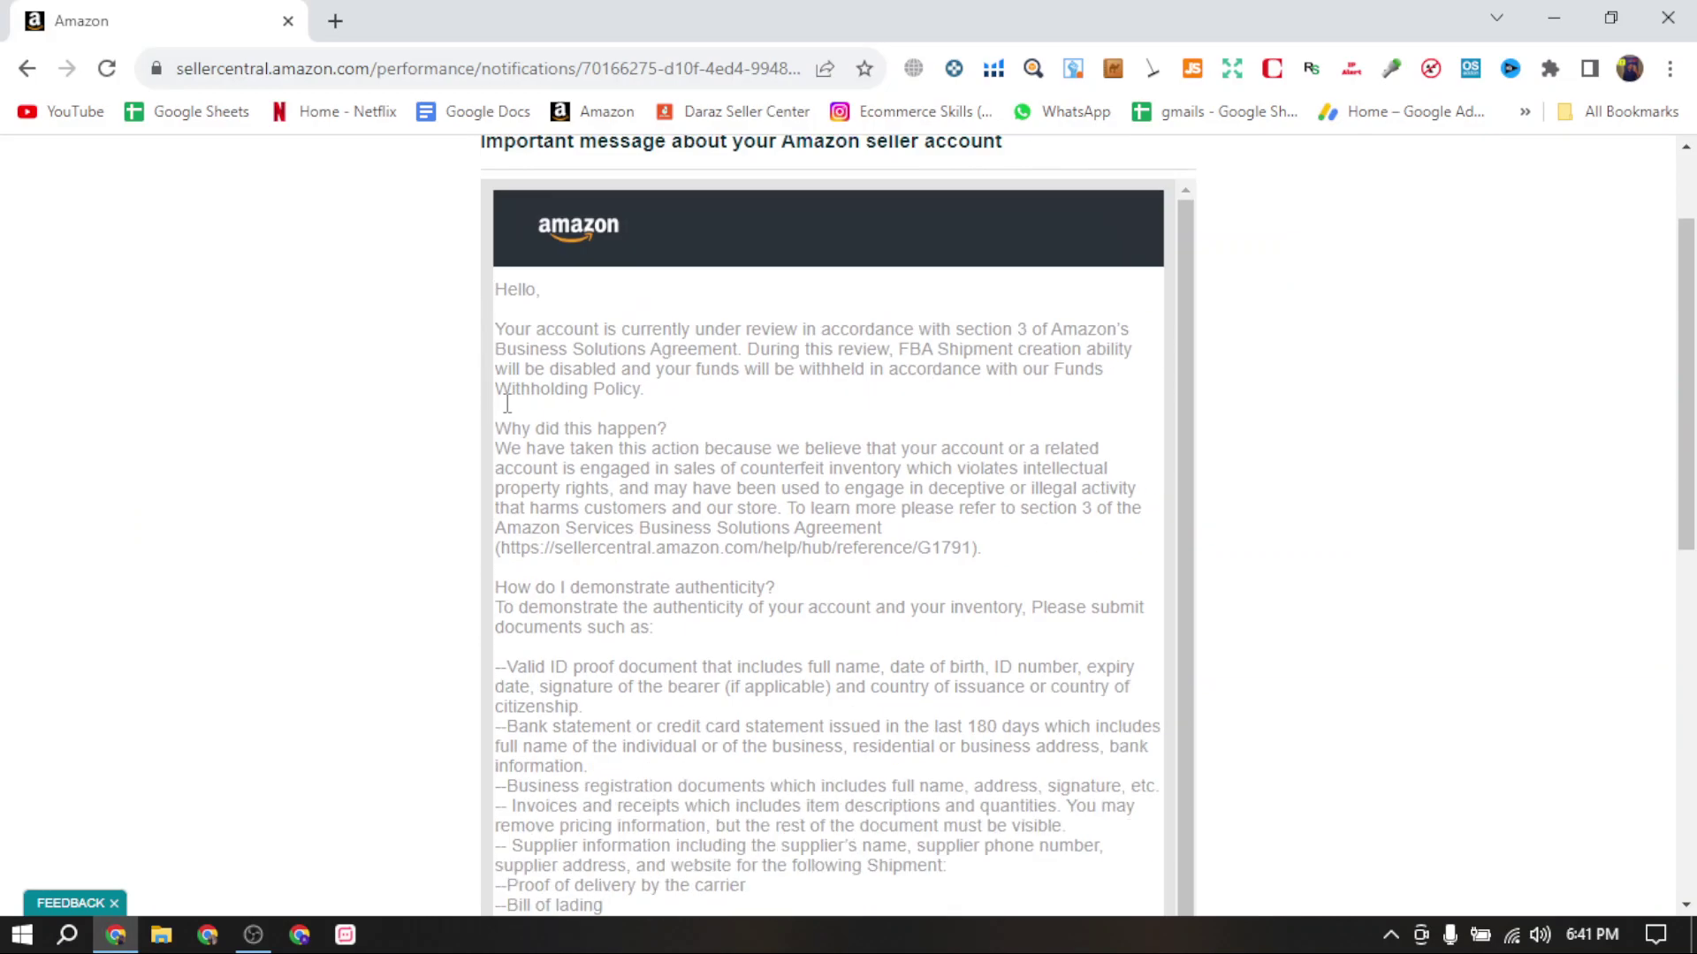
{"action": "scroll", "coordinate": [595, 650], "scroll_direction": "down", "scroll_amount": 1}
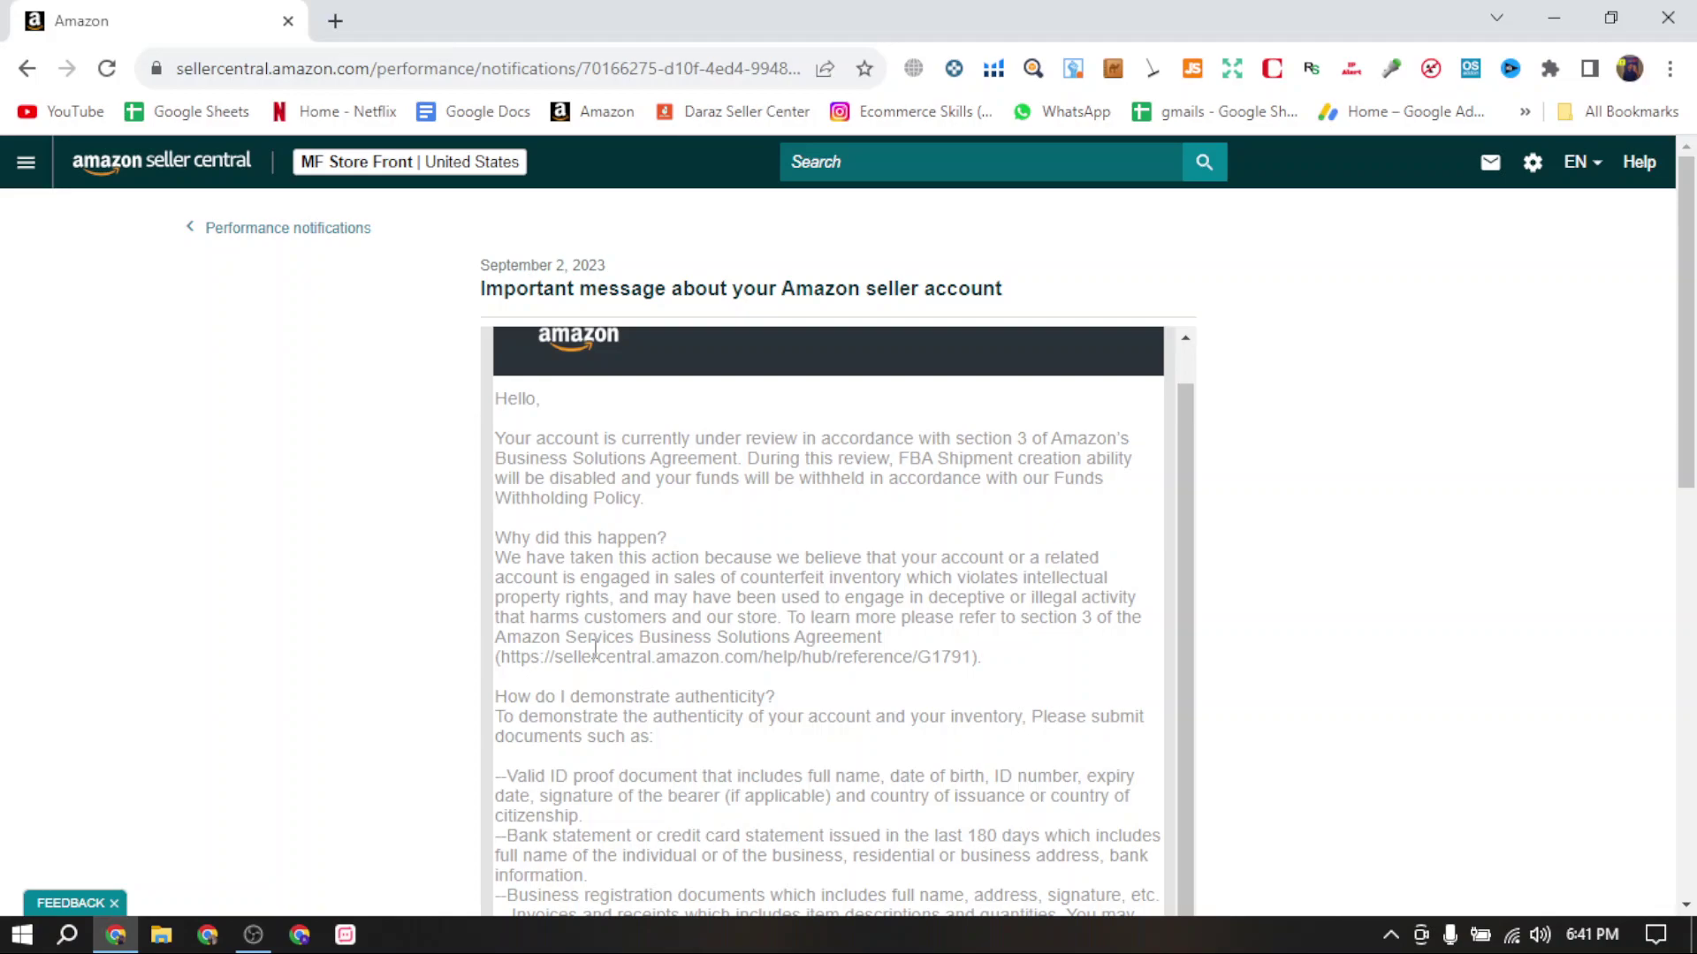
{"action": "scroll", "coordinate": [595, 650], "scroll_direction": "down", "scroll_amount": 5}
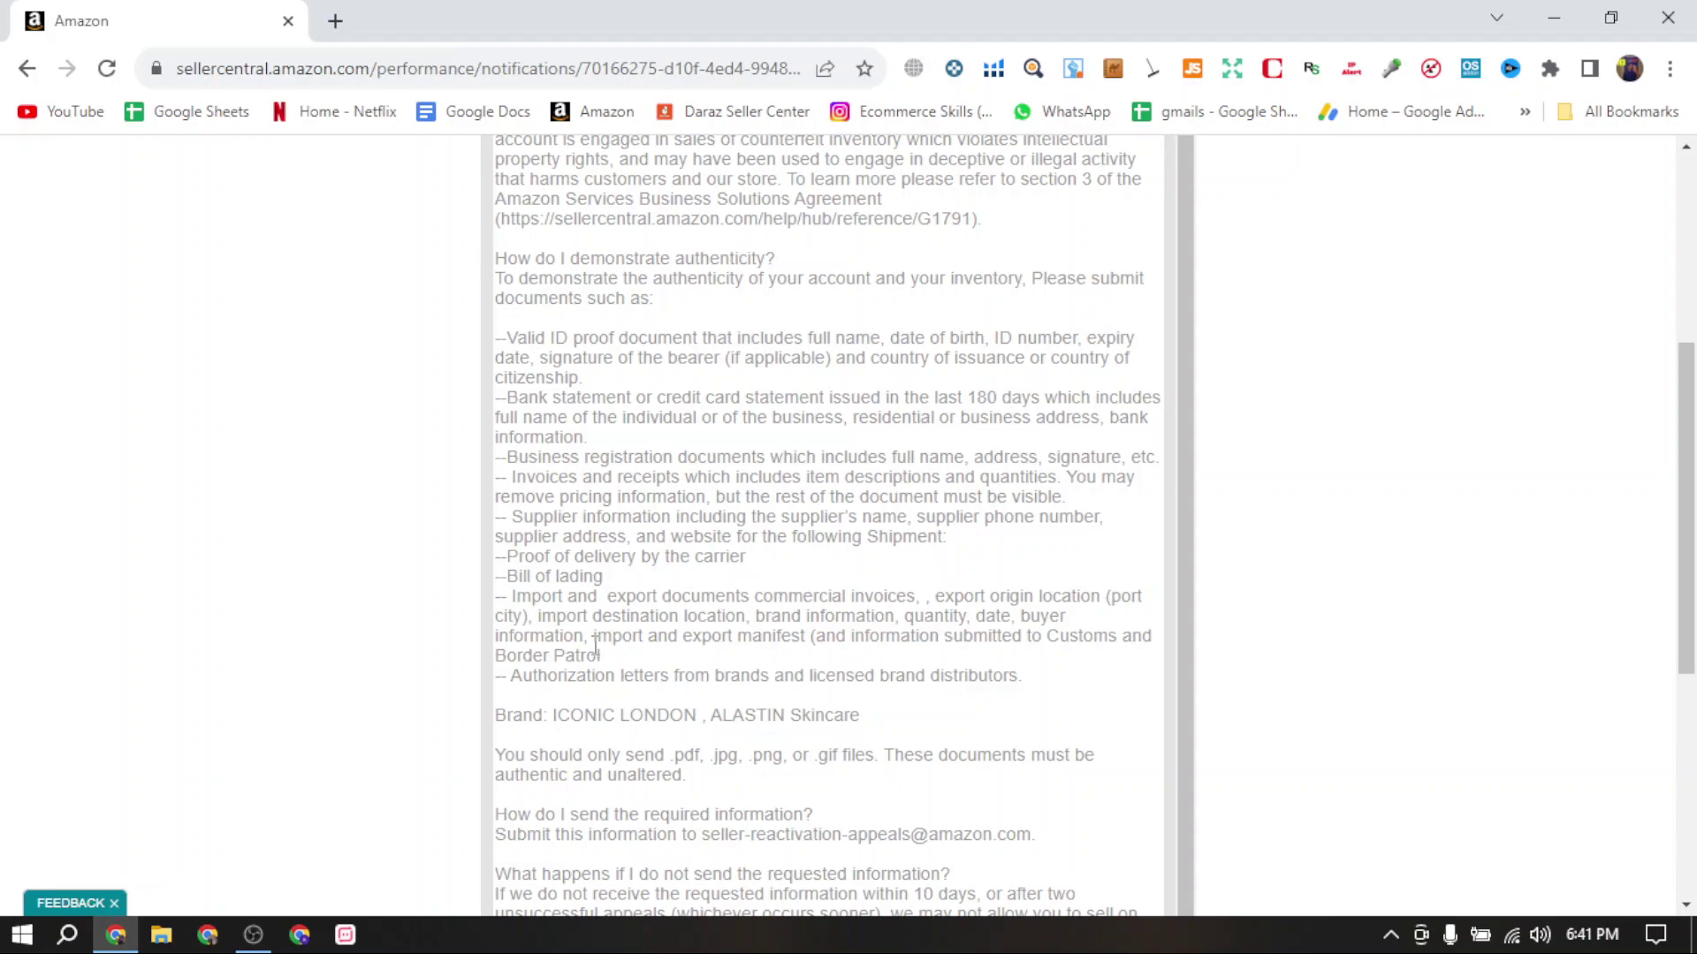
{"action": "left_click_drag", "start_coordinate": [495, 318], "coordinate": [717, 769]}
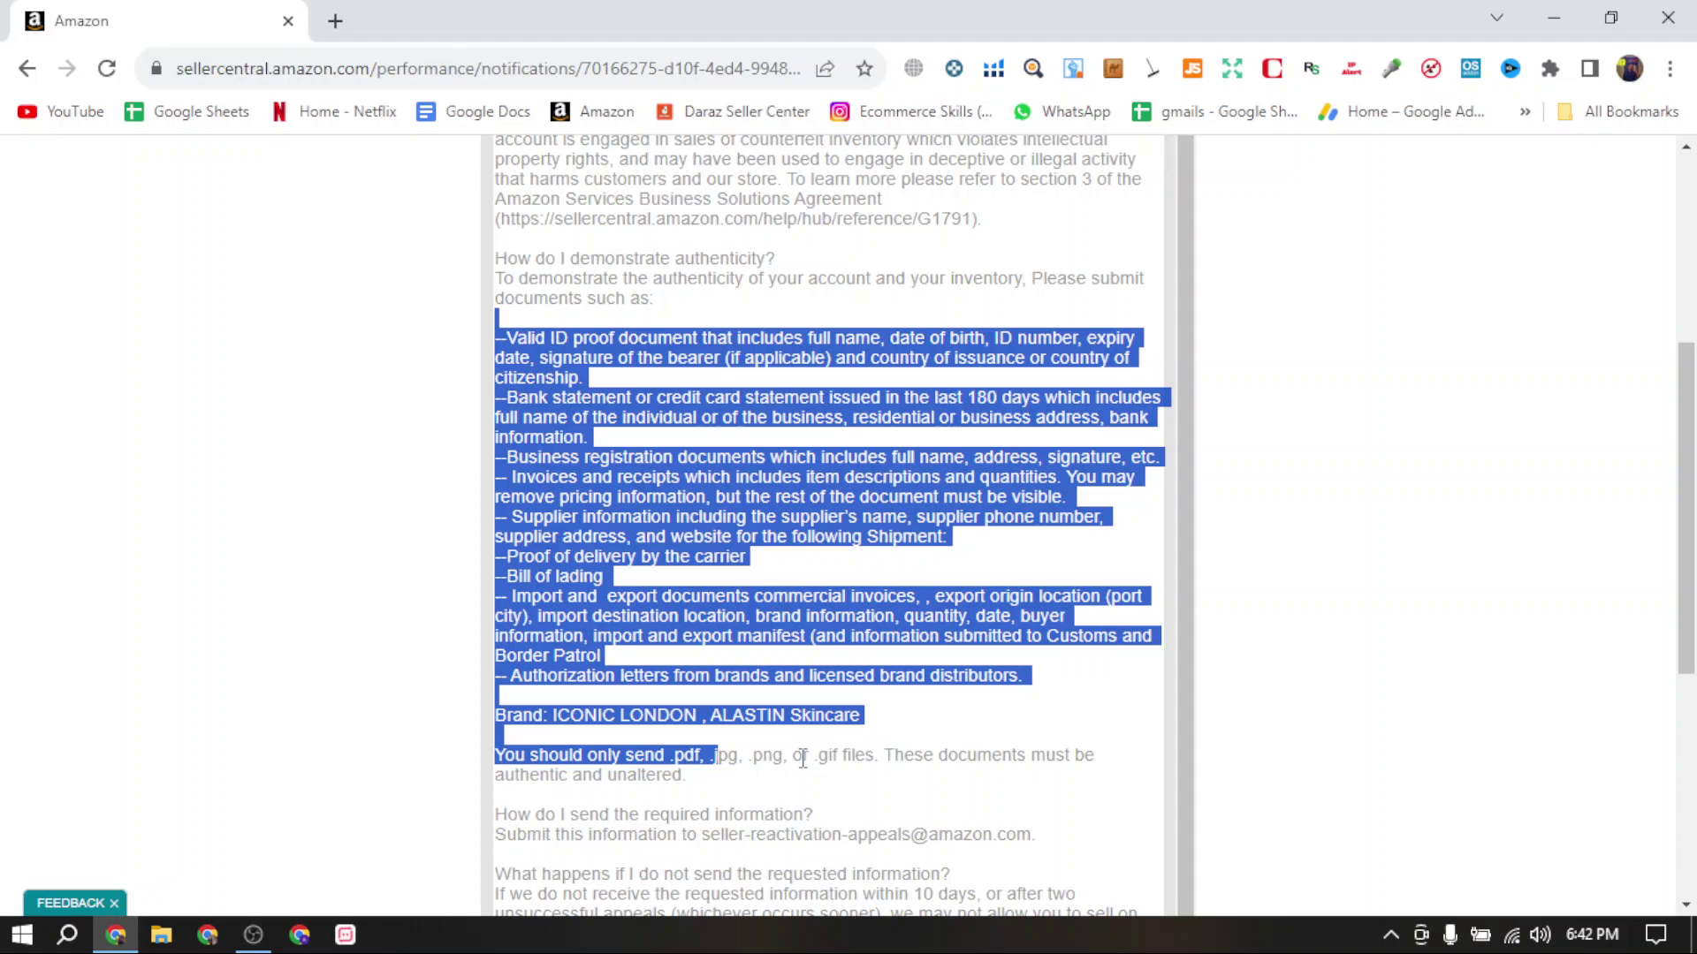
{"action": "scroll", "coordinate": [802, 759], "scroll_direction": "up", "scroll_amount": 1}
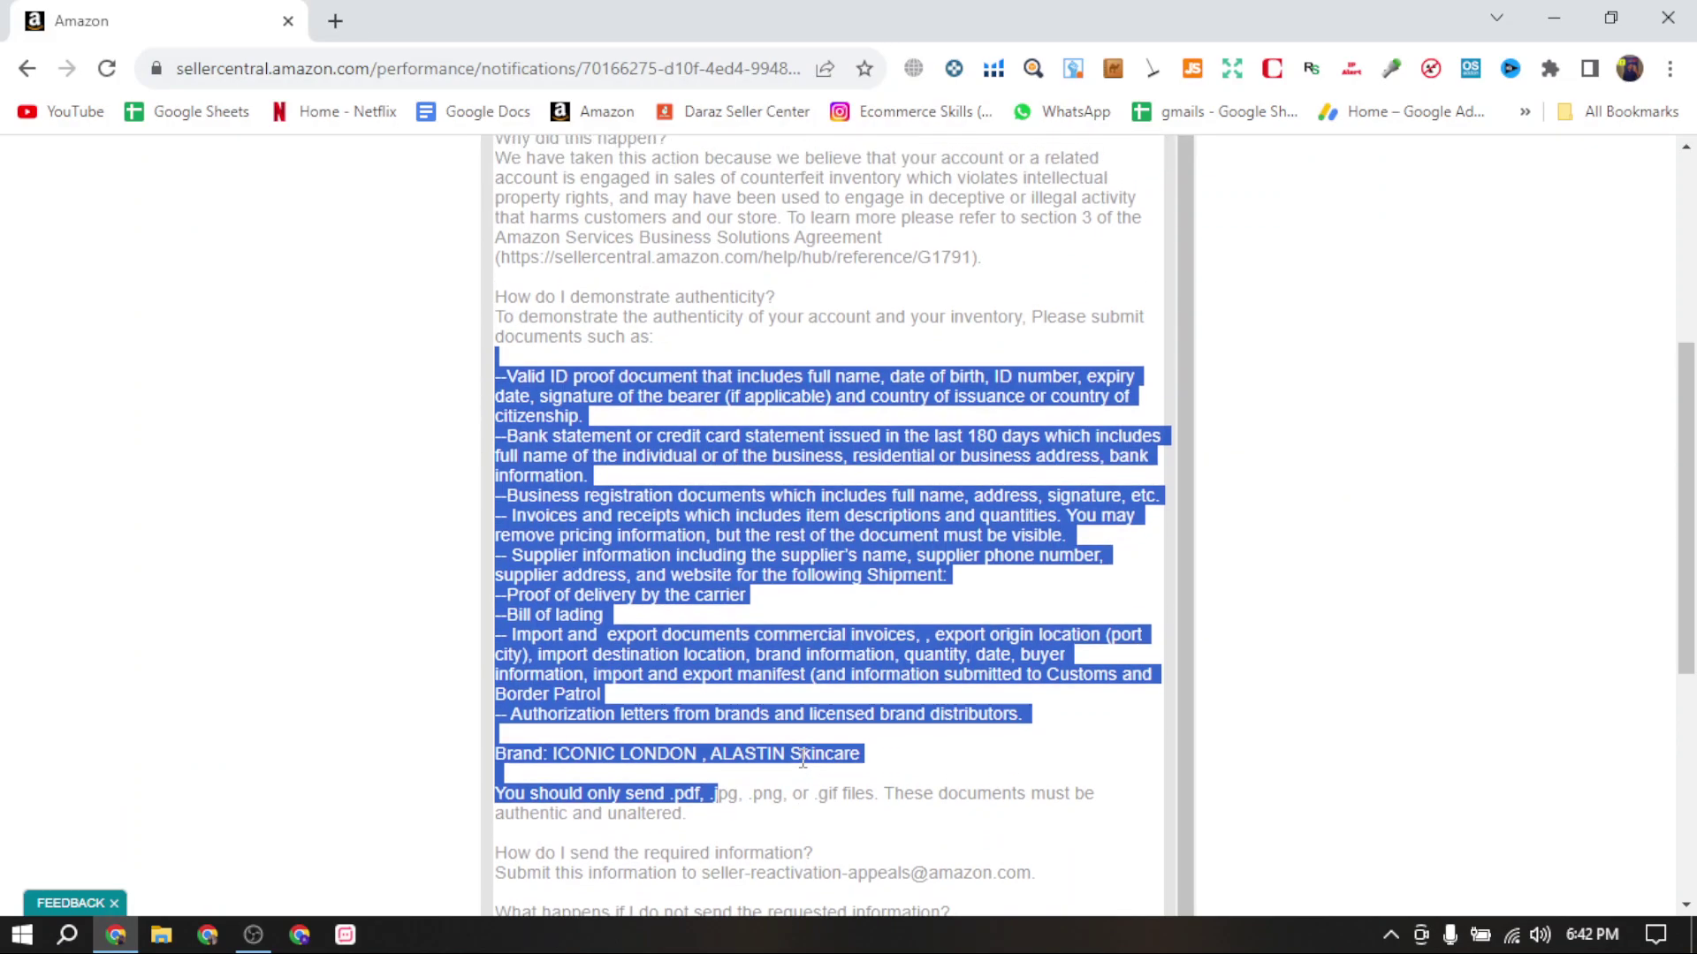
{"action": "scroll", "coordinate": [869, 362], "scroll_direction": "up", "scroll_amount": 5}
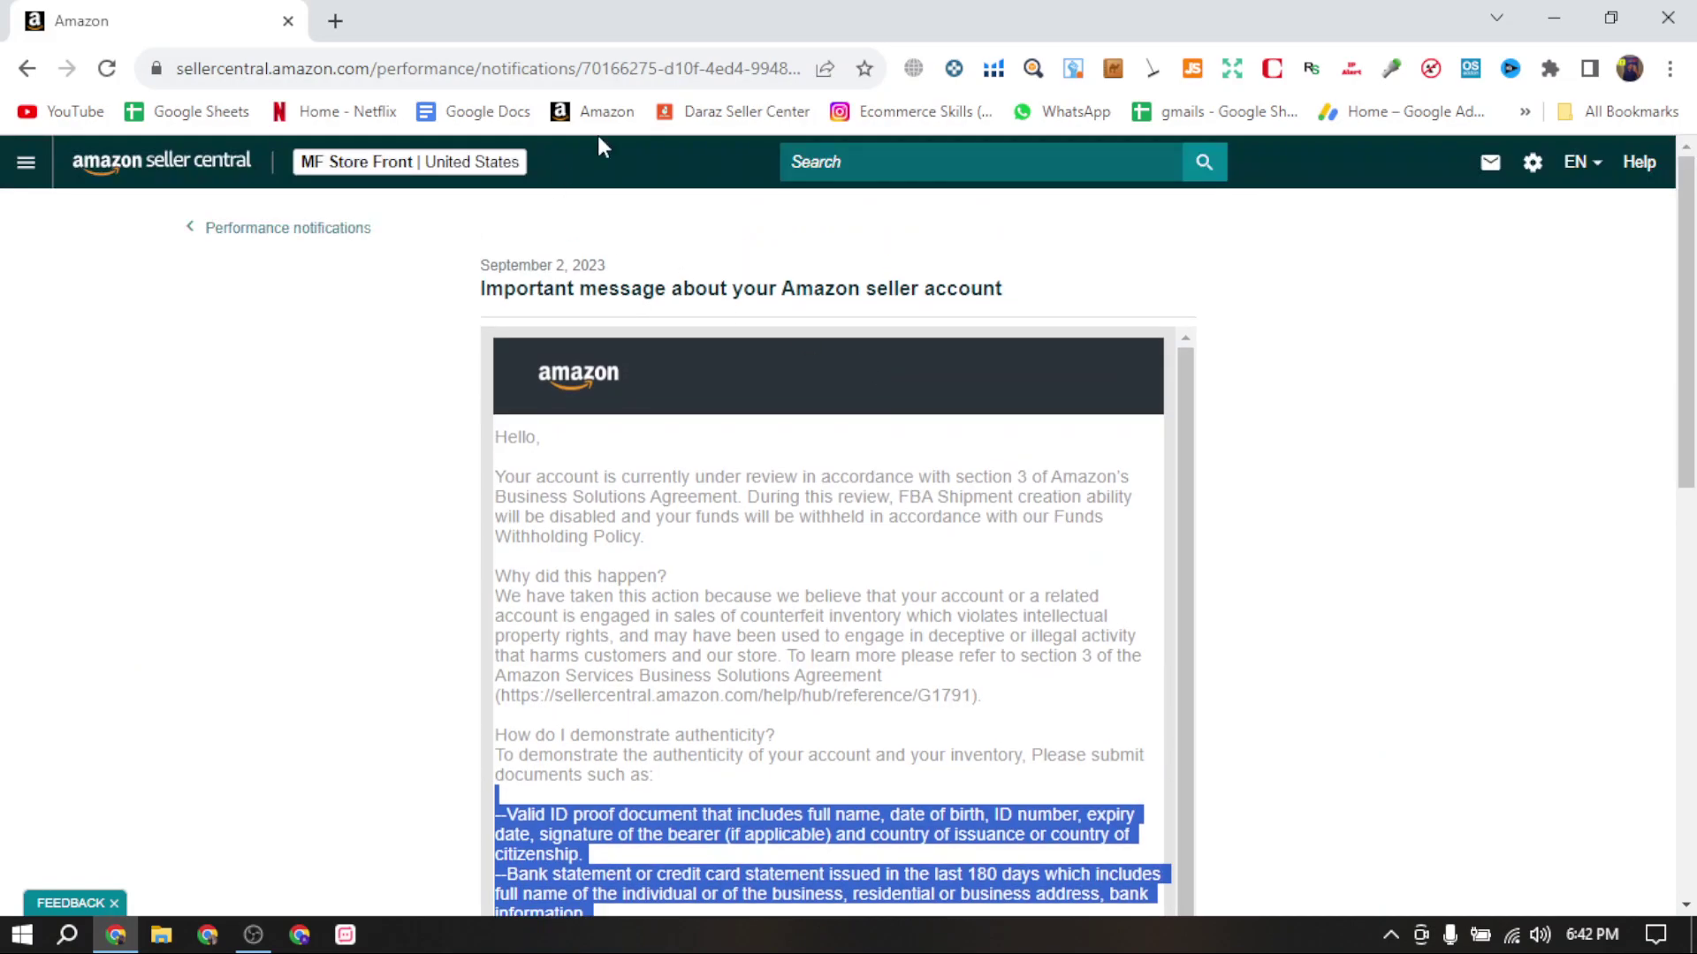
Open the account reactivation form from the home page and highlight the instruction about the interview invitation and preferred time slot.
{"action": "left_click", "coordinate": [227, 182]}
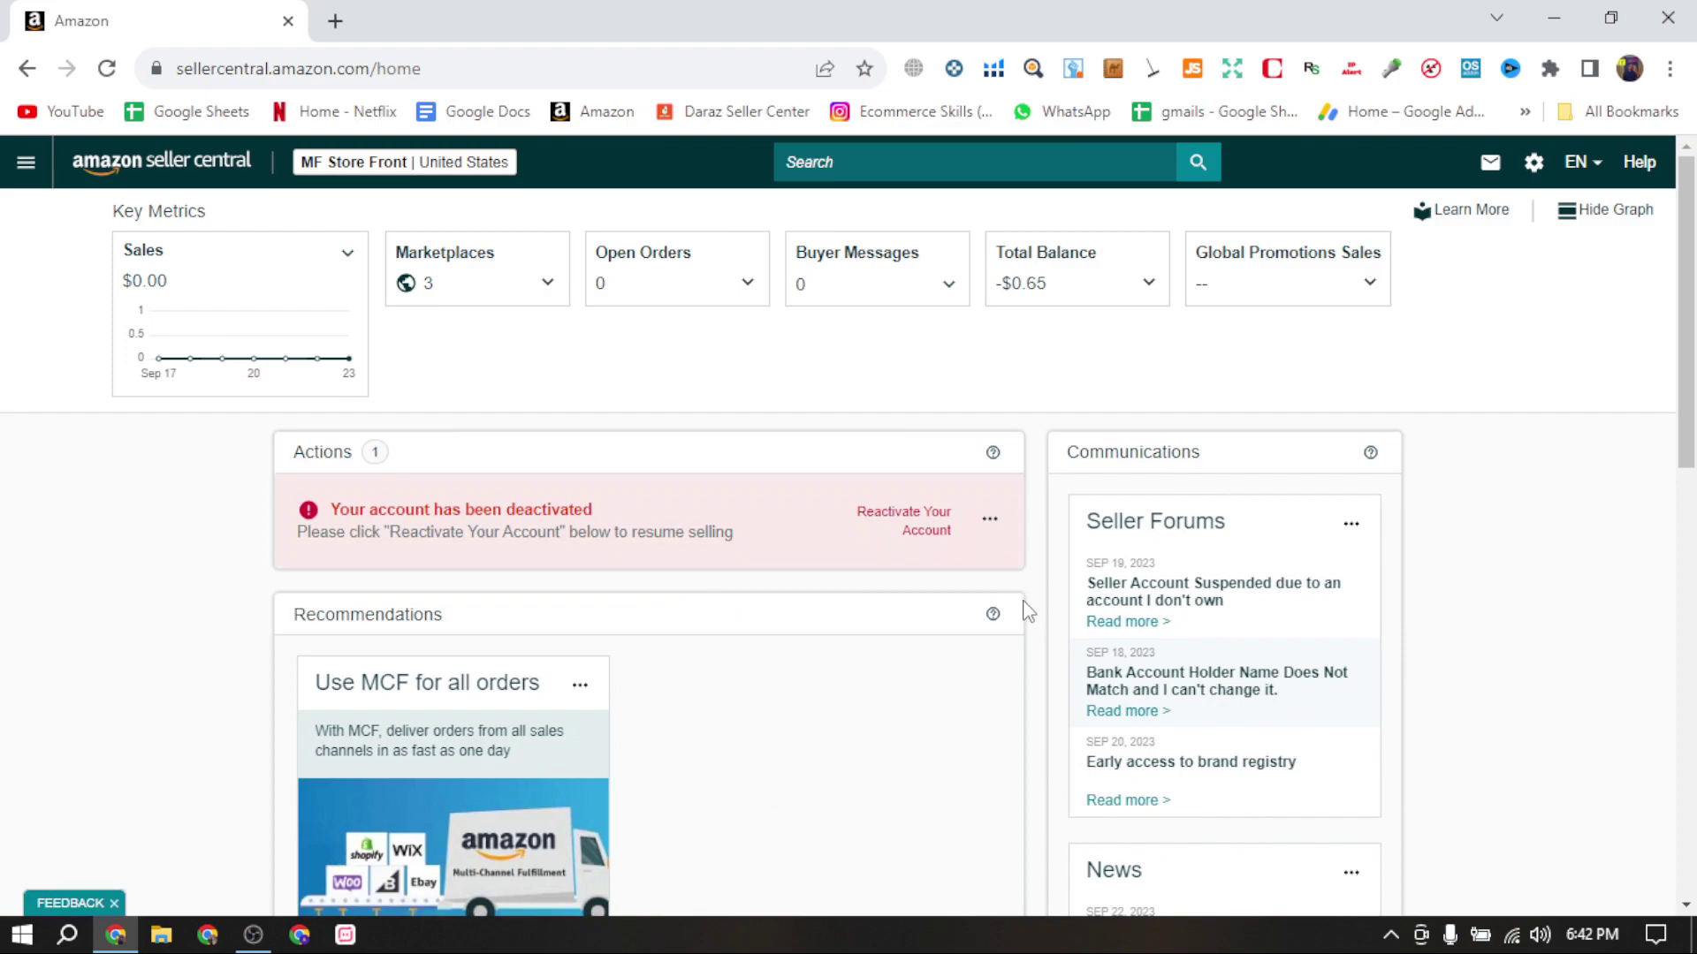
{"action": "left_click", "coordinate": [926, 536]}
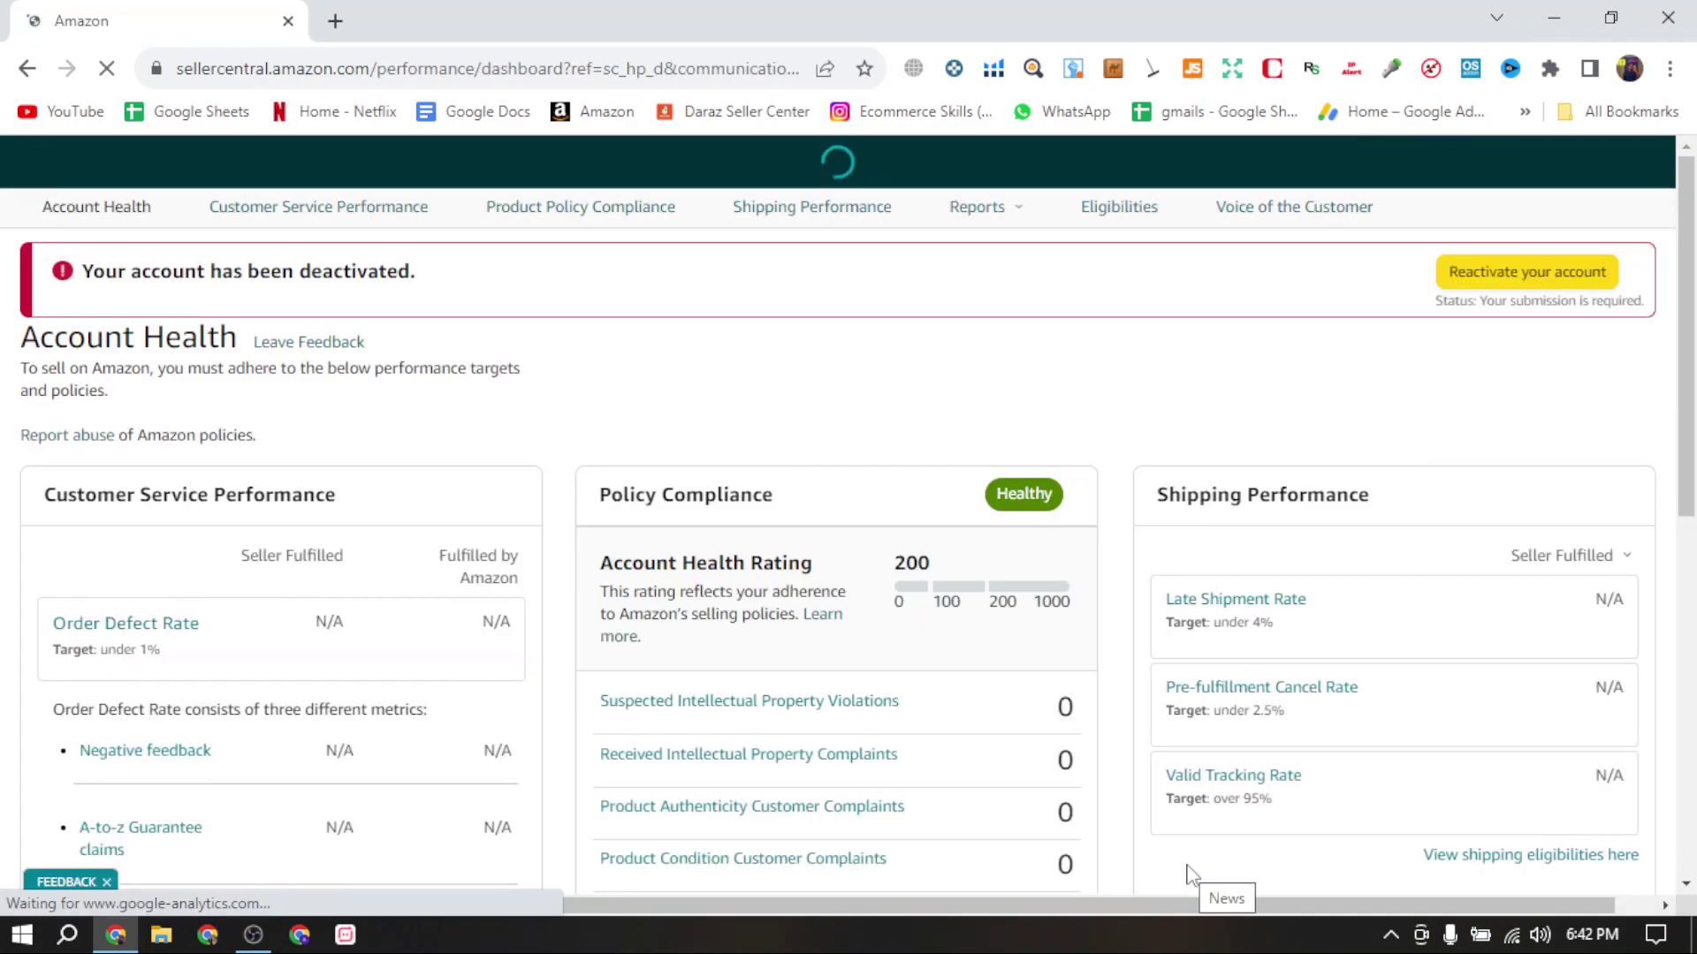
{"action": "scroll", "coordinate": [1695, 402], "scroll_direction": "down", "scroll_amount": 1}
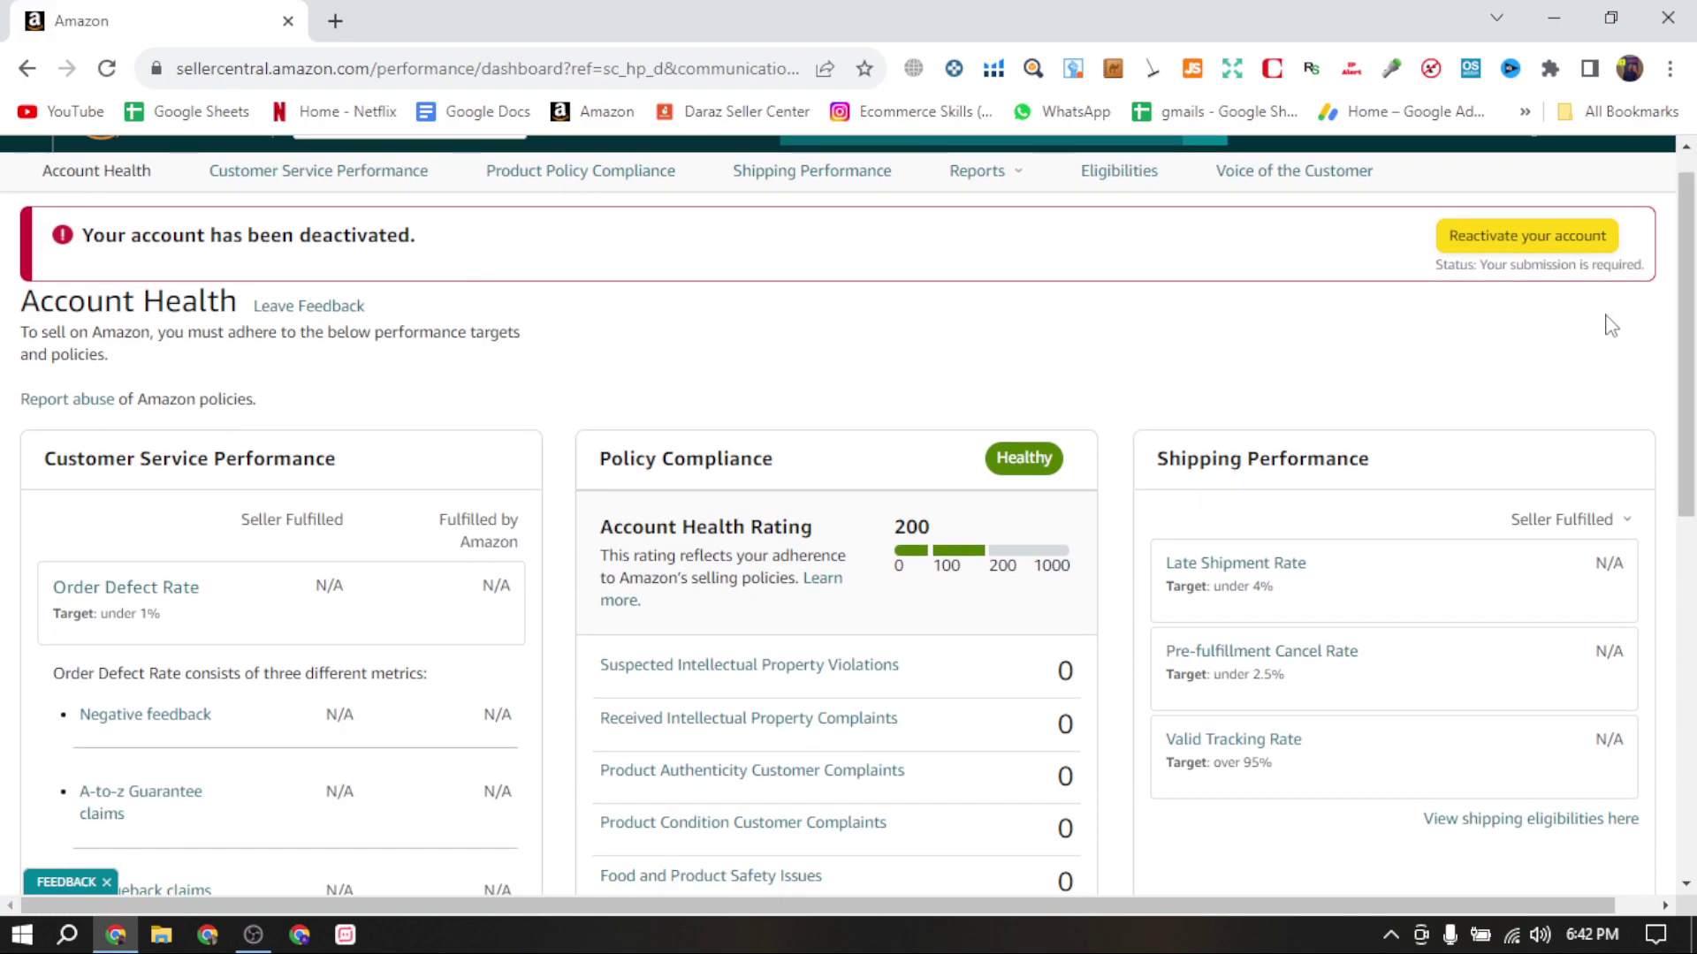
{"action": "left_click", "coordinate": [1557, 250]}
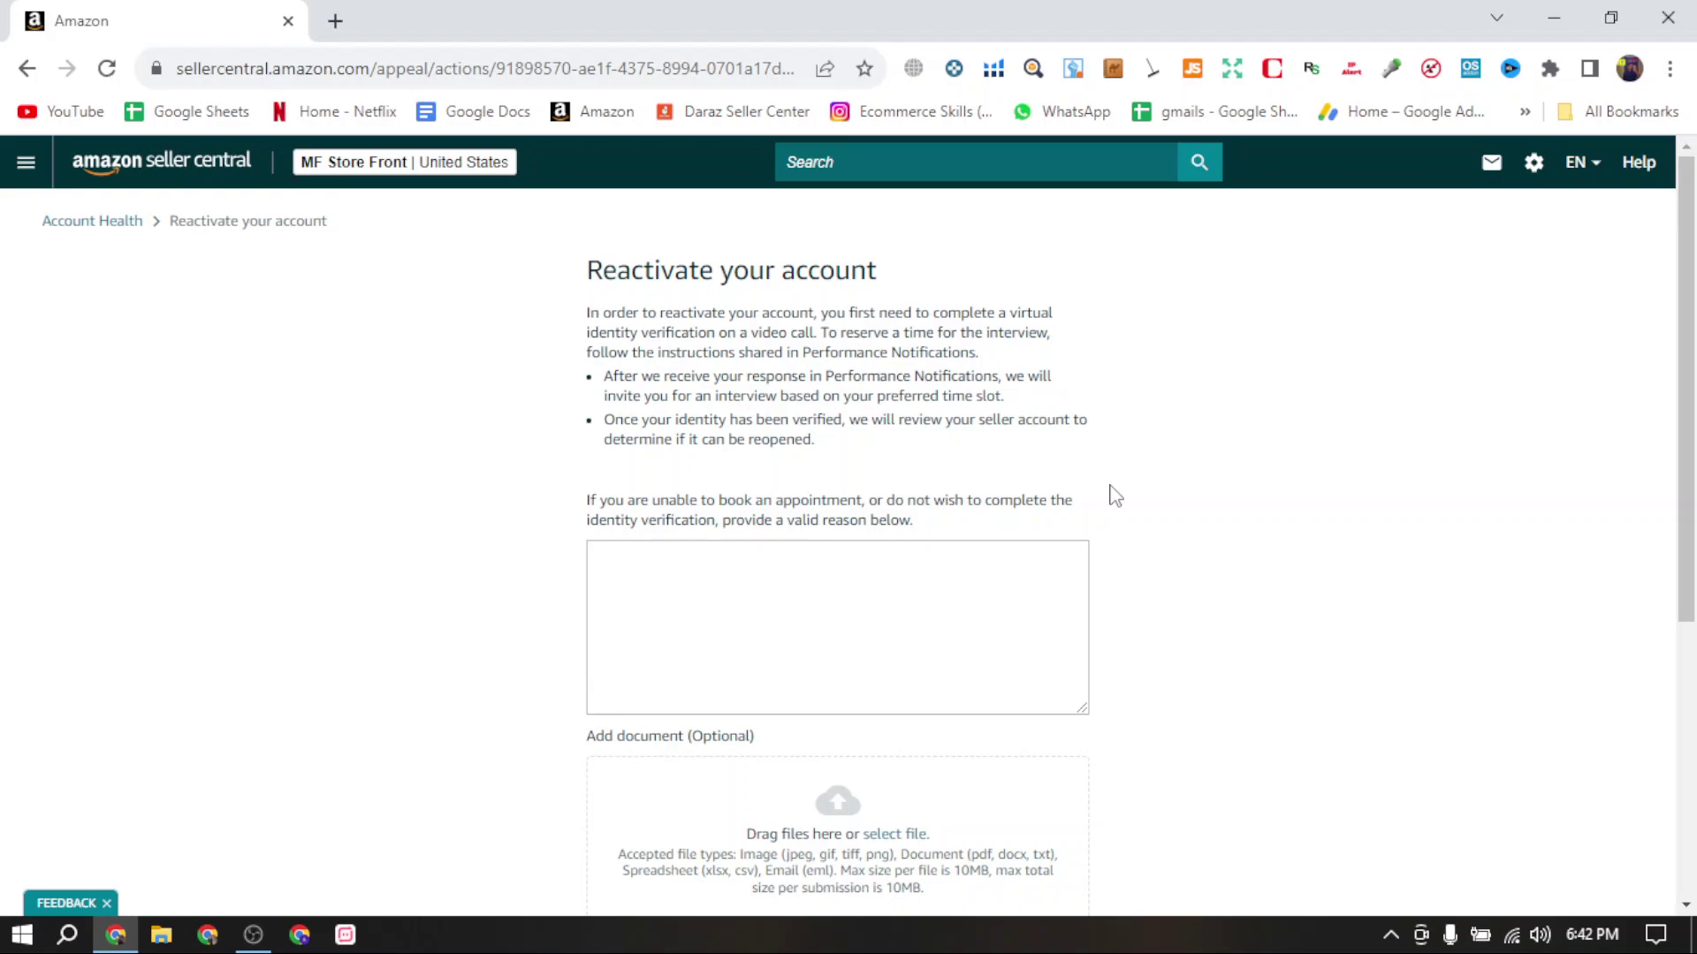
{"action": "left_click_drag", "start_coordinate": [601, 389], "coordinate": [1078, 400]}
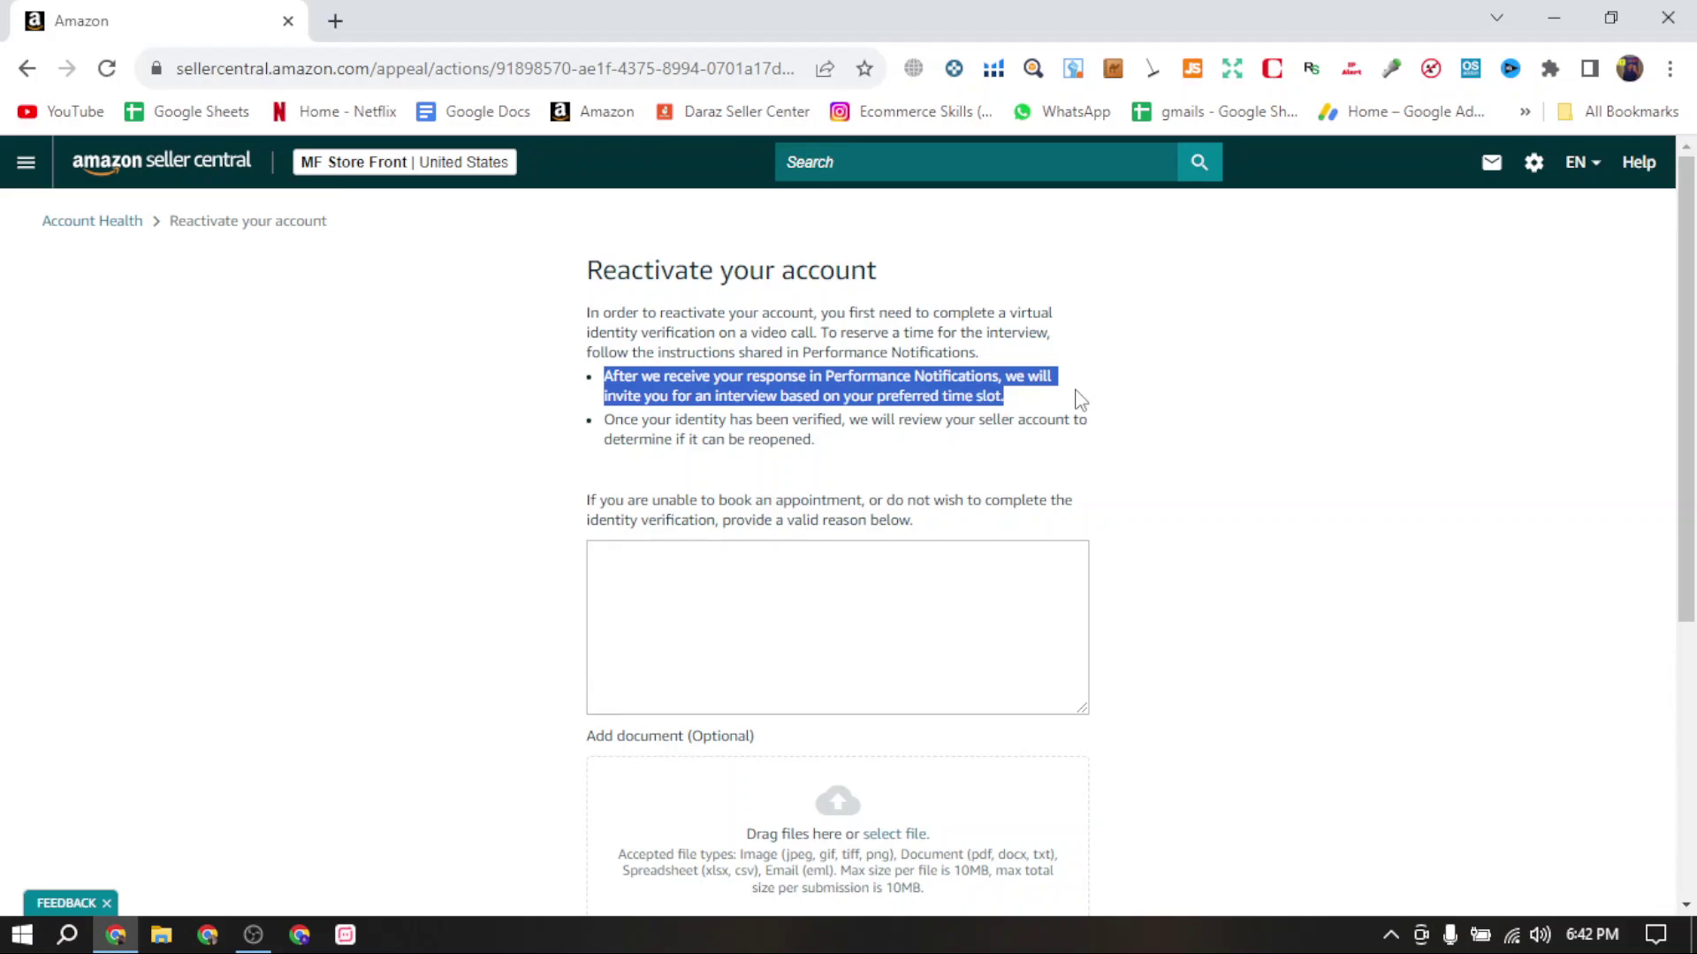
Return to the home page, reopen the reactivation form from there and look over its reason field, document upload and deactivated-in-error section.
{"action": "left_click", "coordinate": [111, 184]}
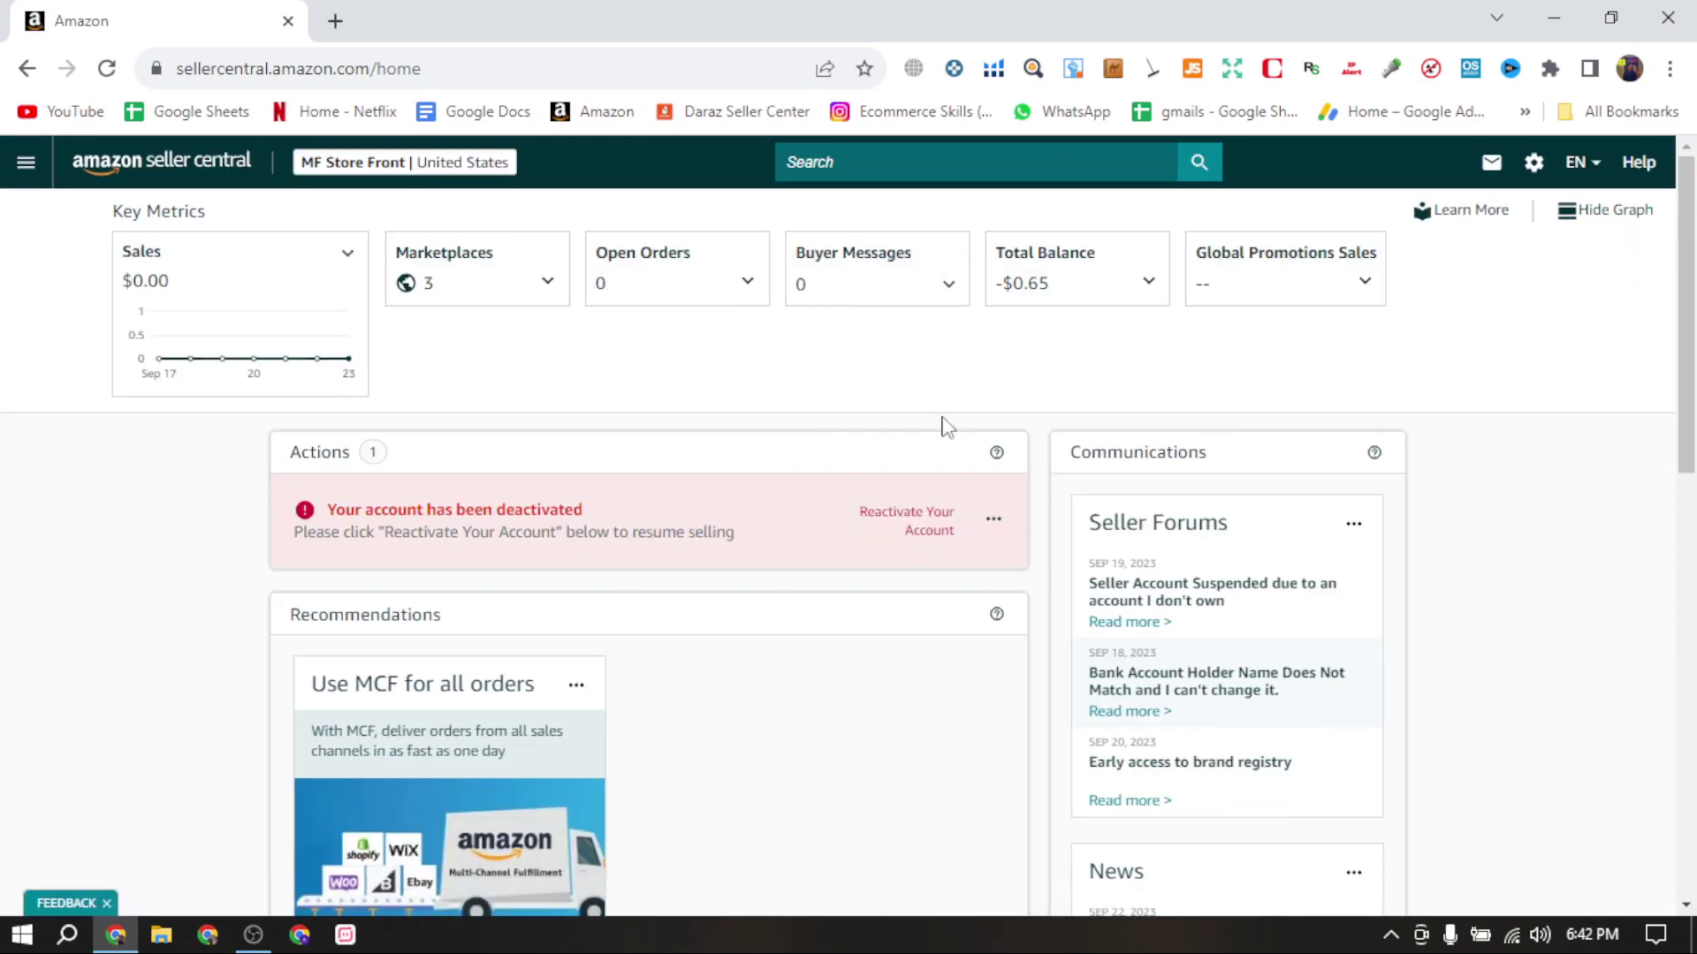
{"action": "left_click", "coordinate": [945, 533]}
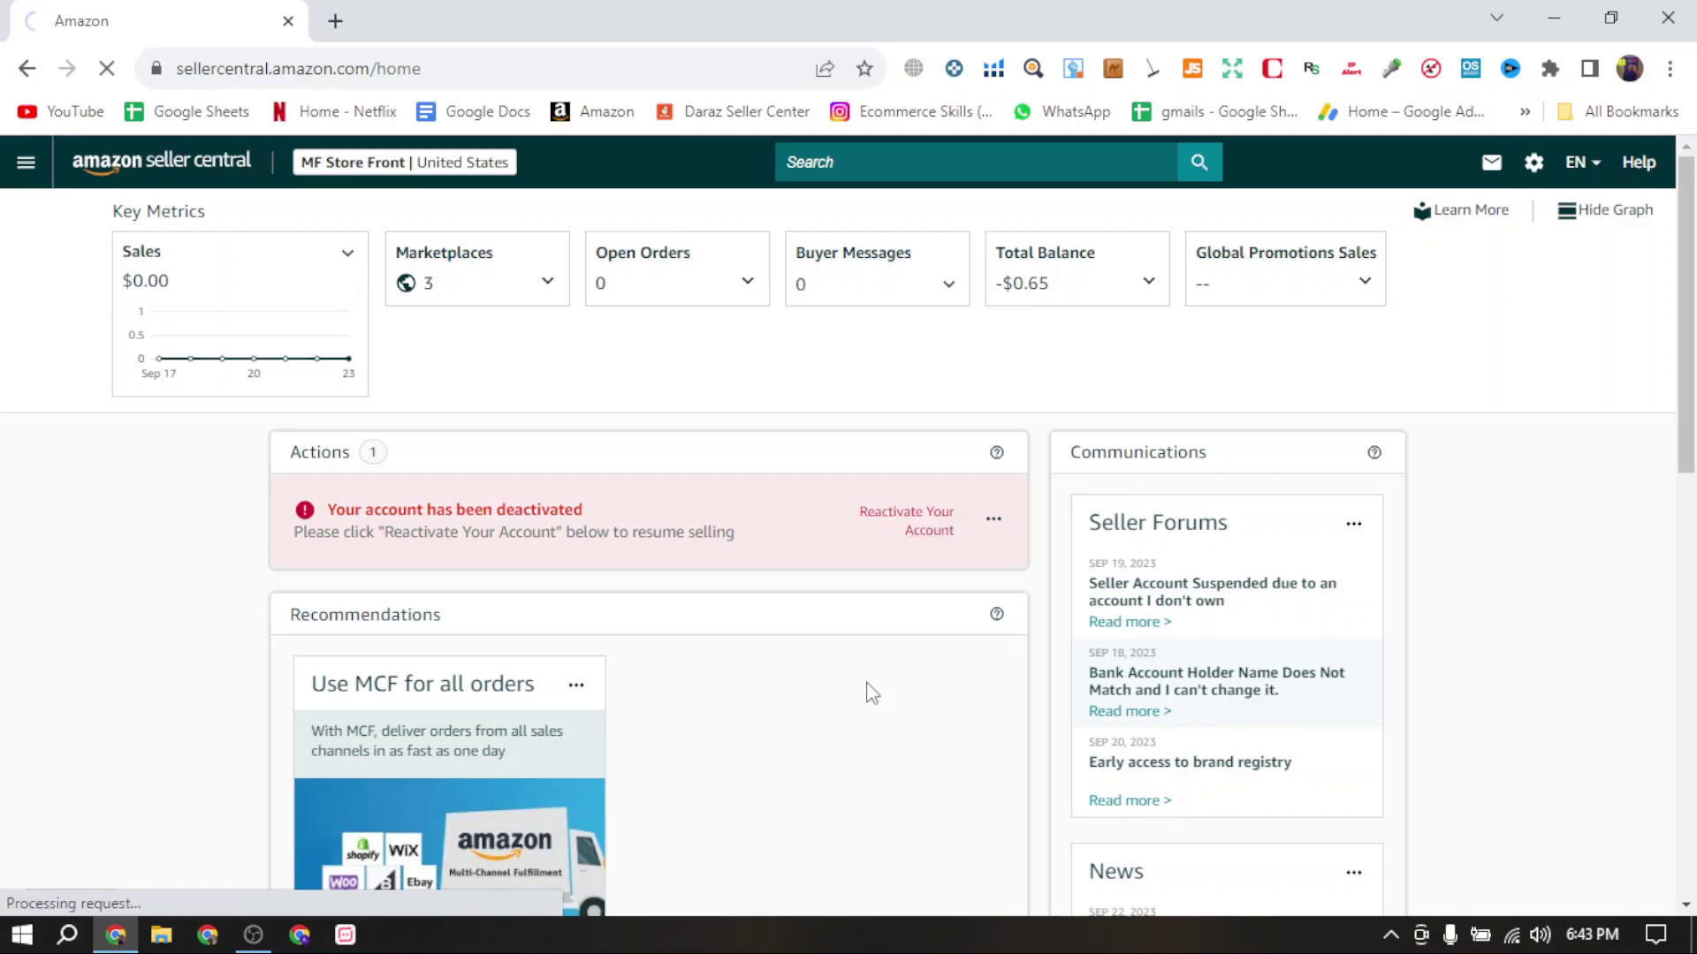
{"action": "left_click", "coordinate": [1488, 273]}
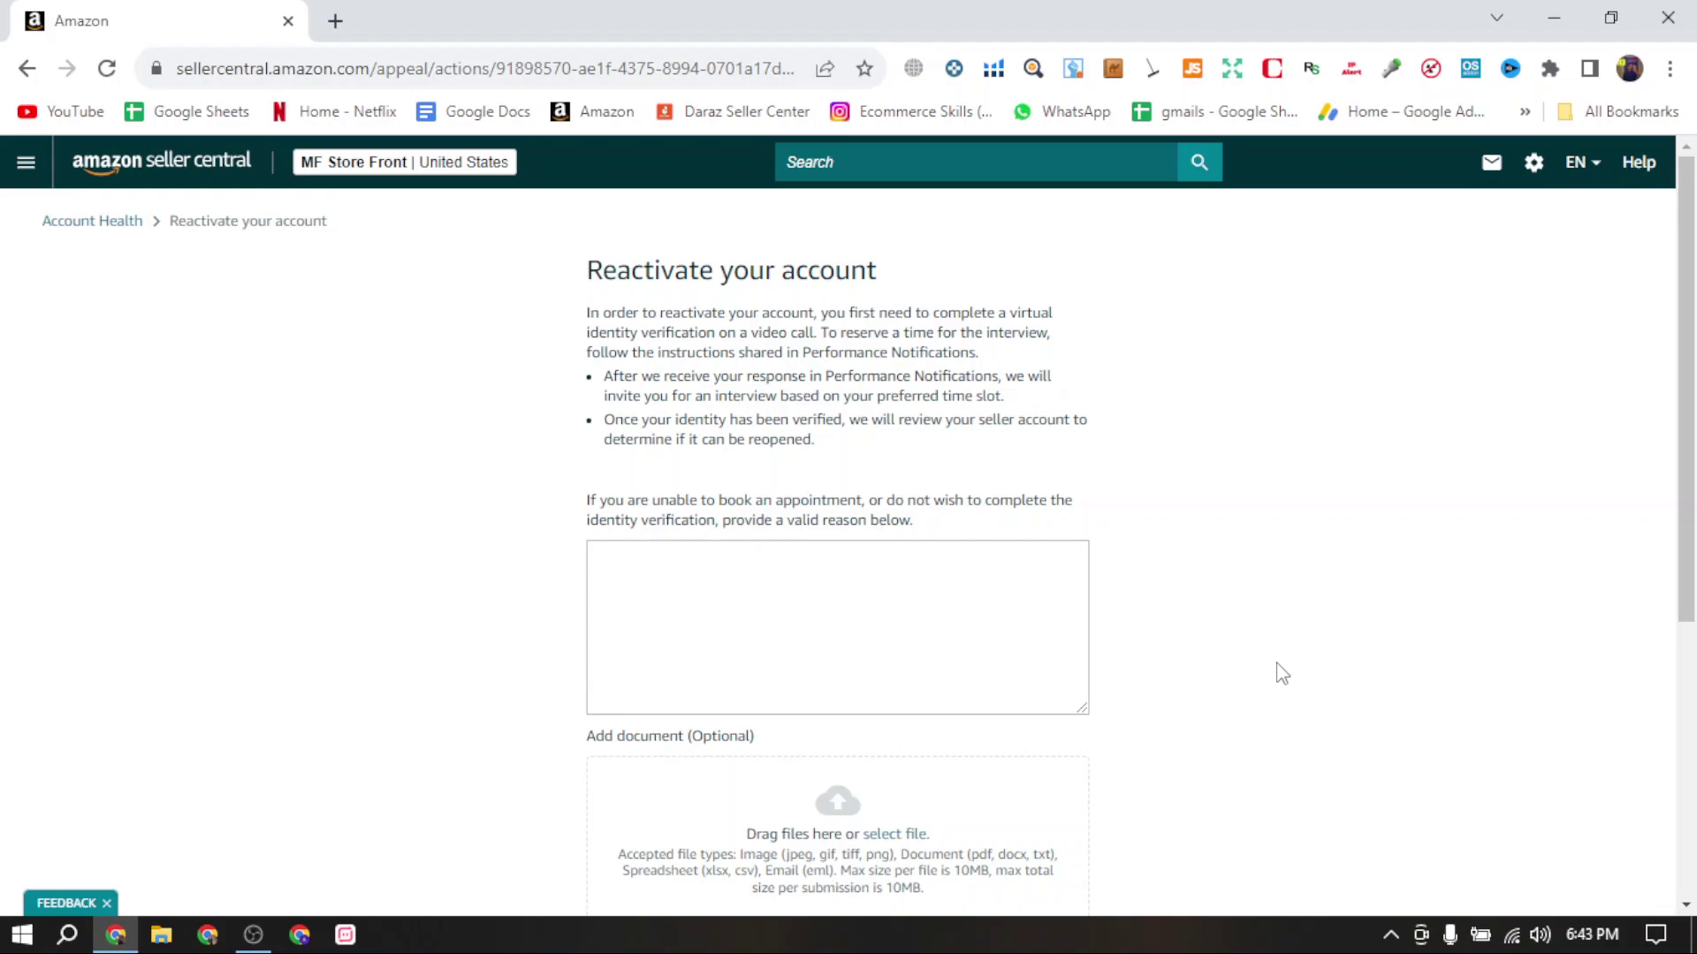
{"action": "scroll", "coordinate": [1282, 675], "scroll_direction": "down", "scroll_amount": 6}
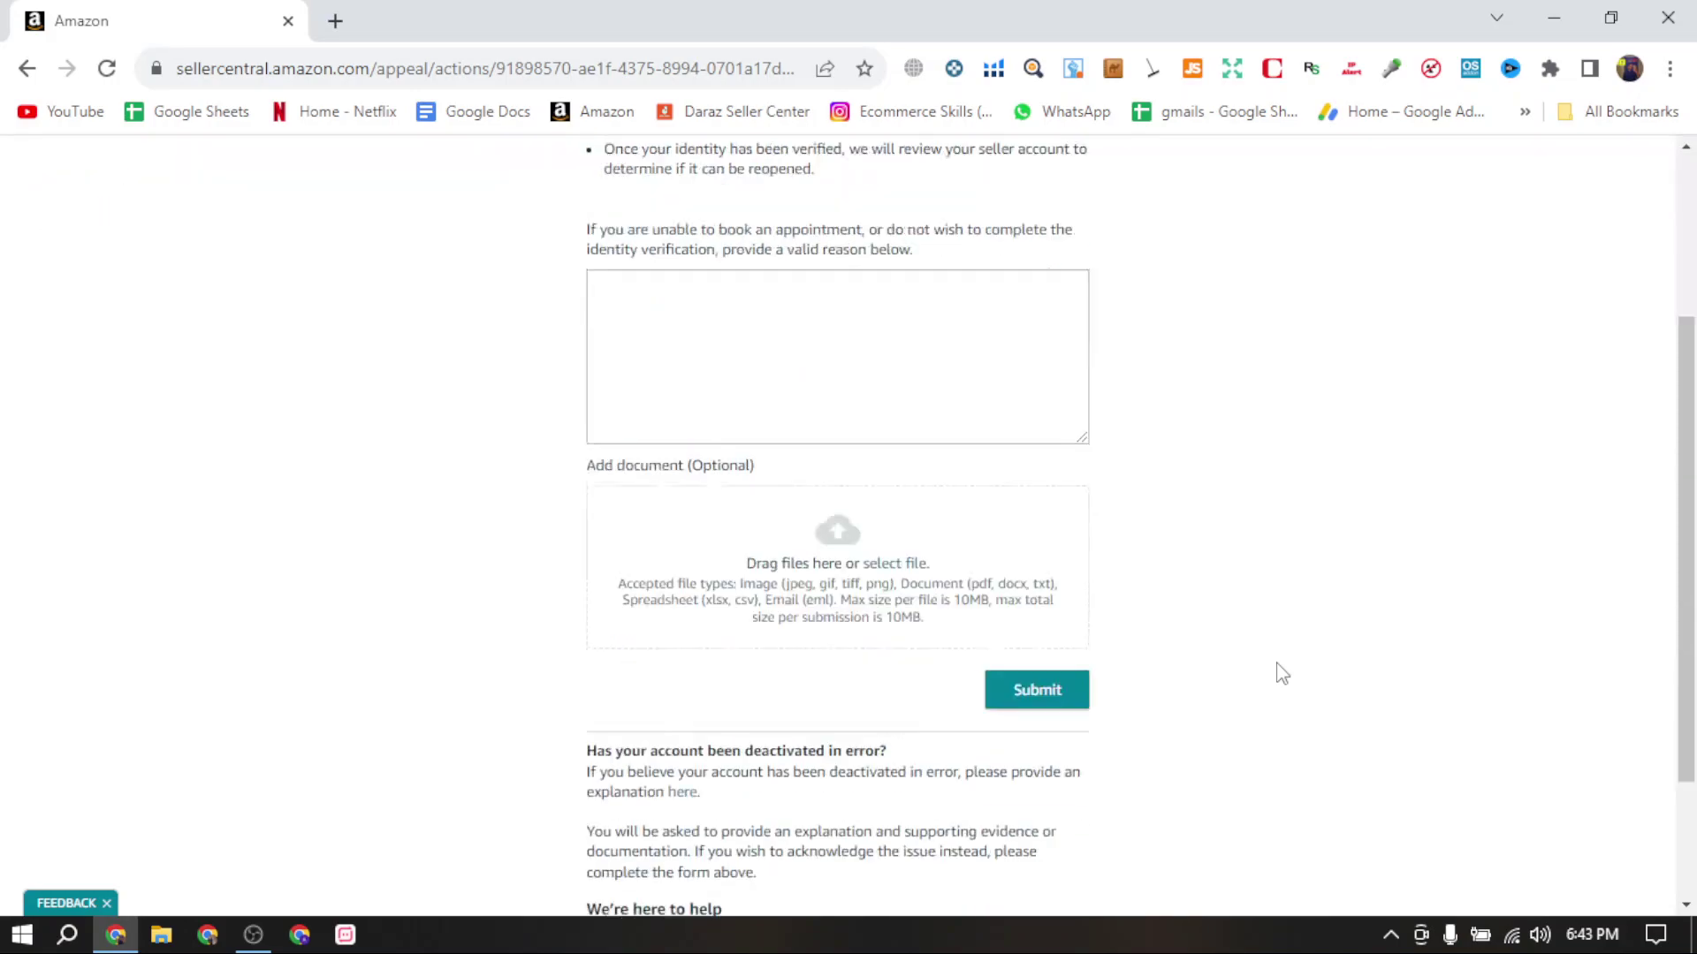
{"action": "scroll", "coordinate": [1283, 675], "scroll_direction": "up", "scroll_amount": 6}
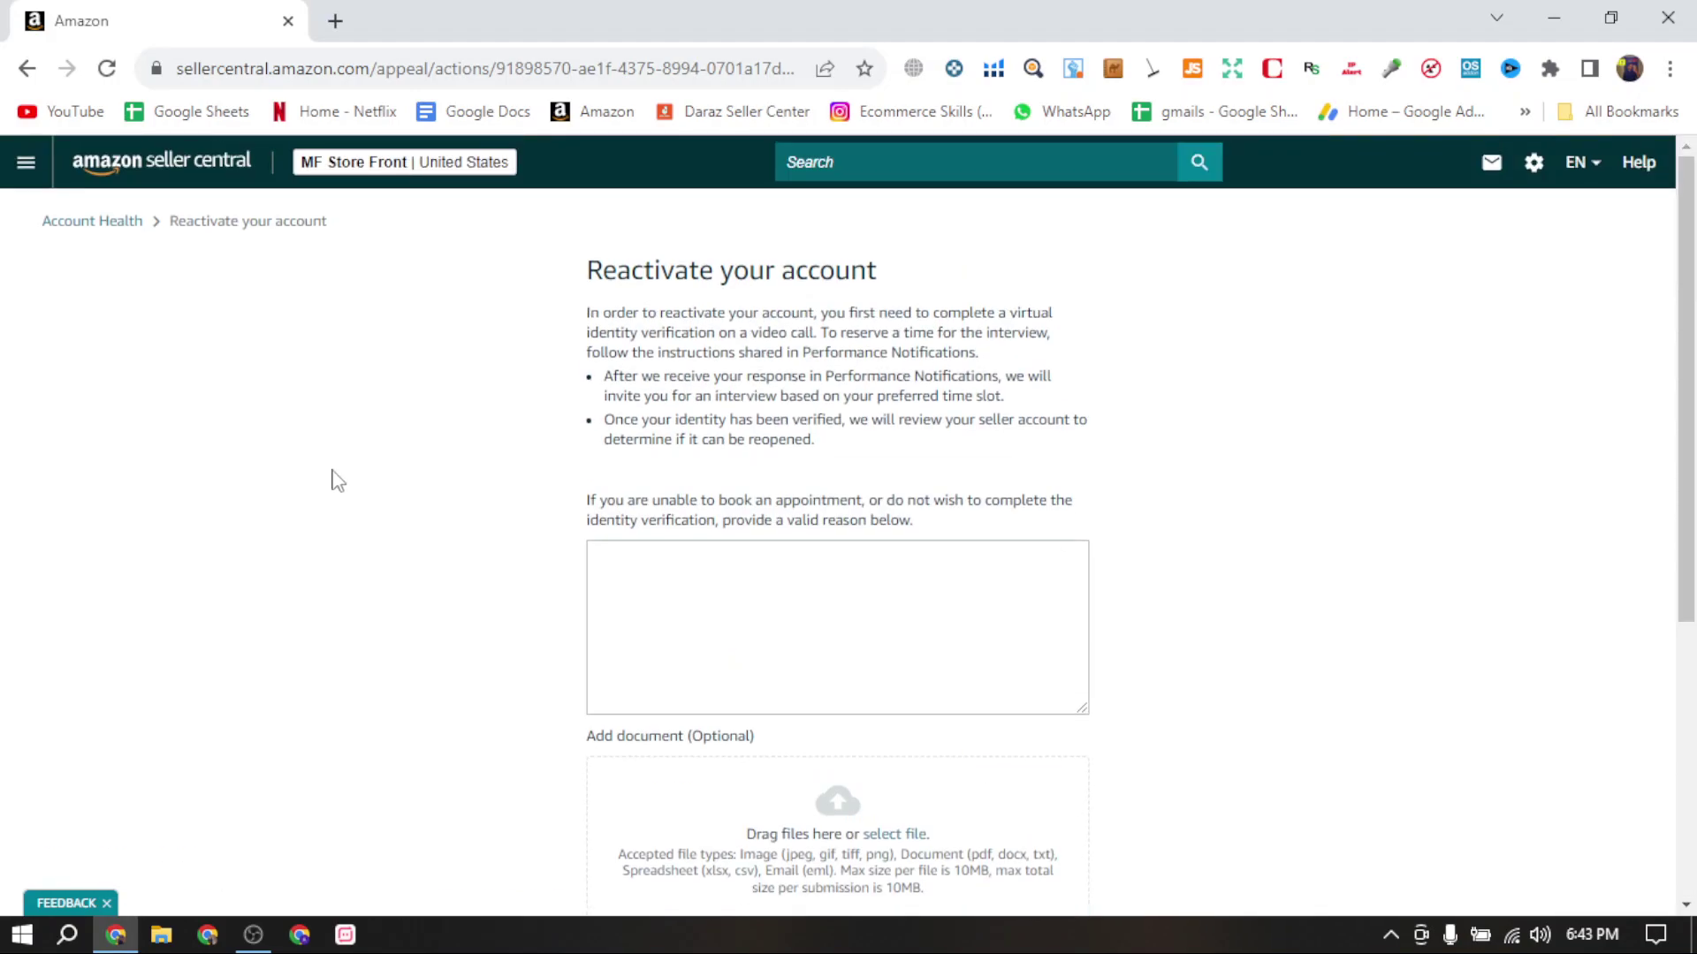
Return to the Seller Central home page and check the Total Balance metric.
{"action": "left_click", "coordinate": [187, 168]}
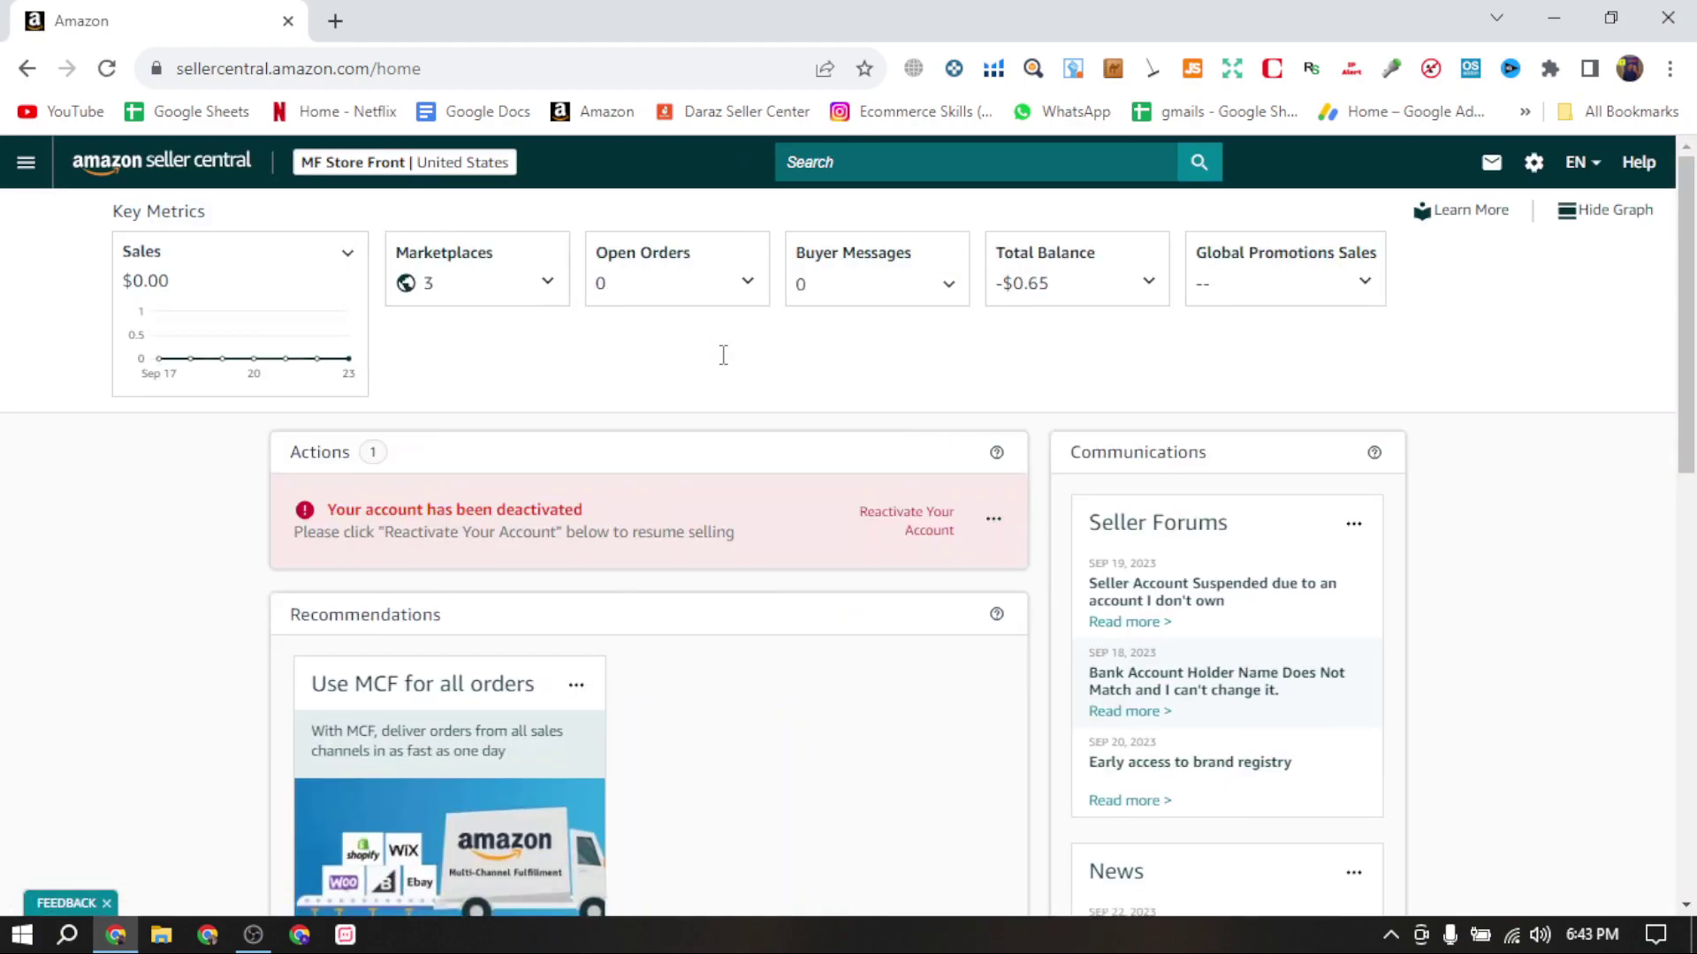
{"action": "left_click_drag", "start_coordinate": [995, 303], "coordinate": [1061, 314]}
{"action": "left_click", "coordinate": [1101, 352]}
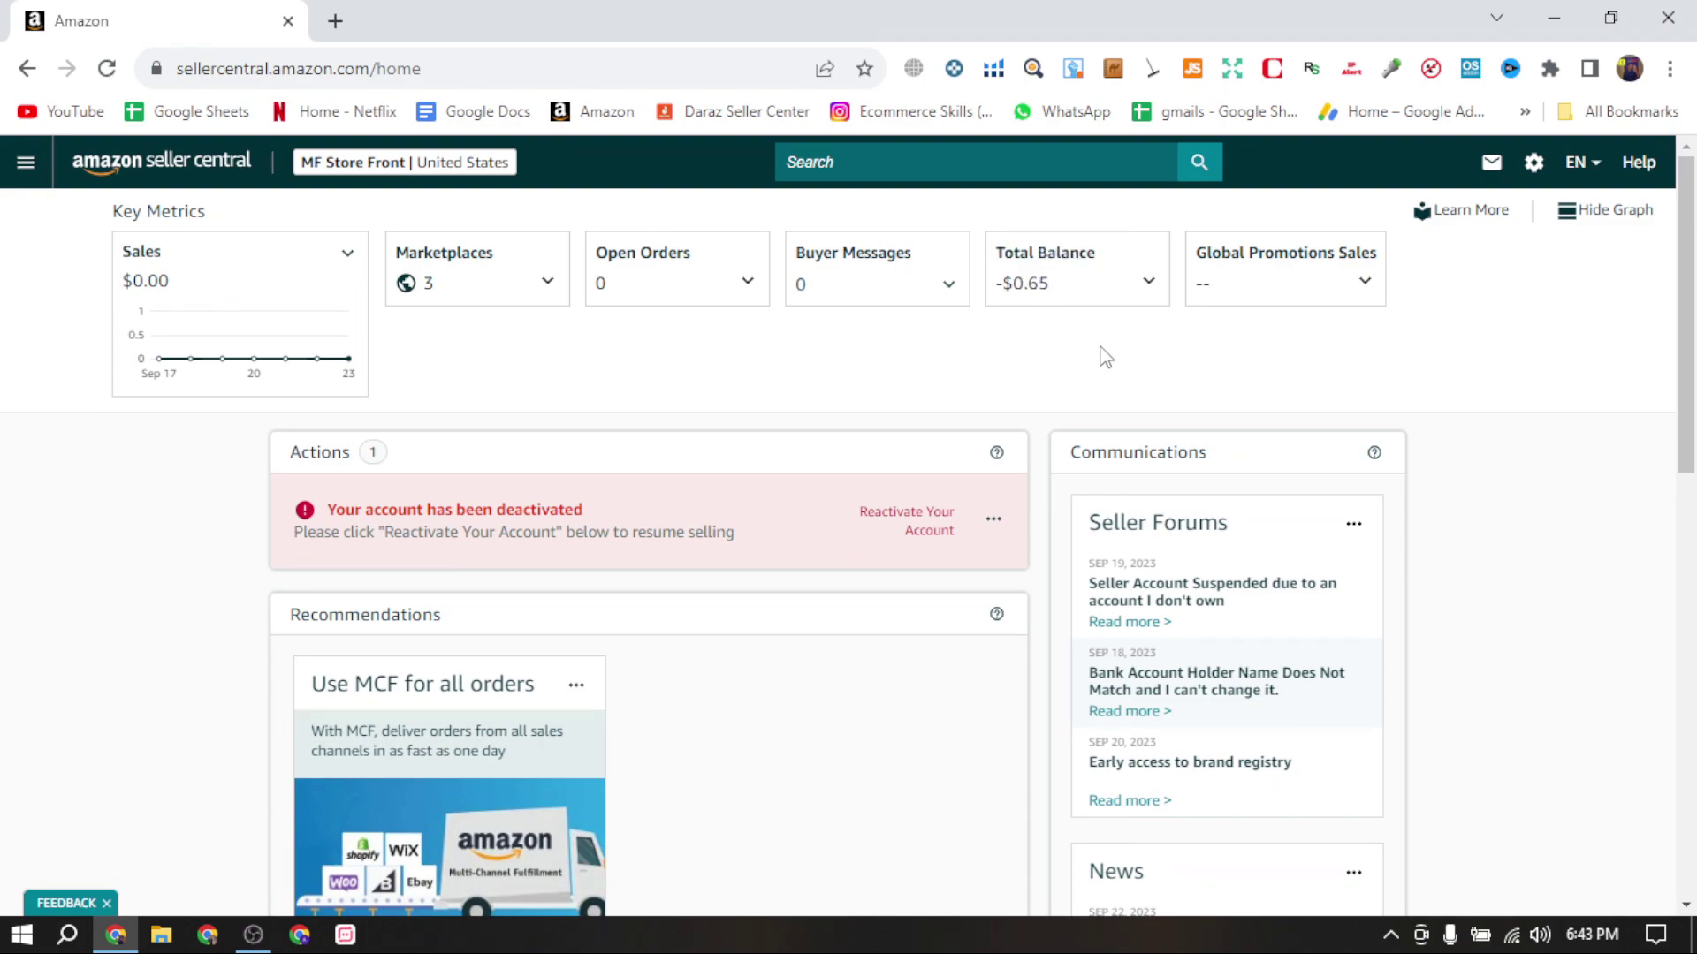